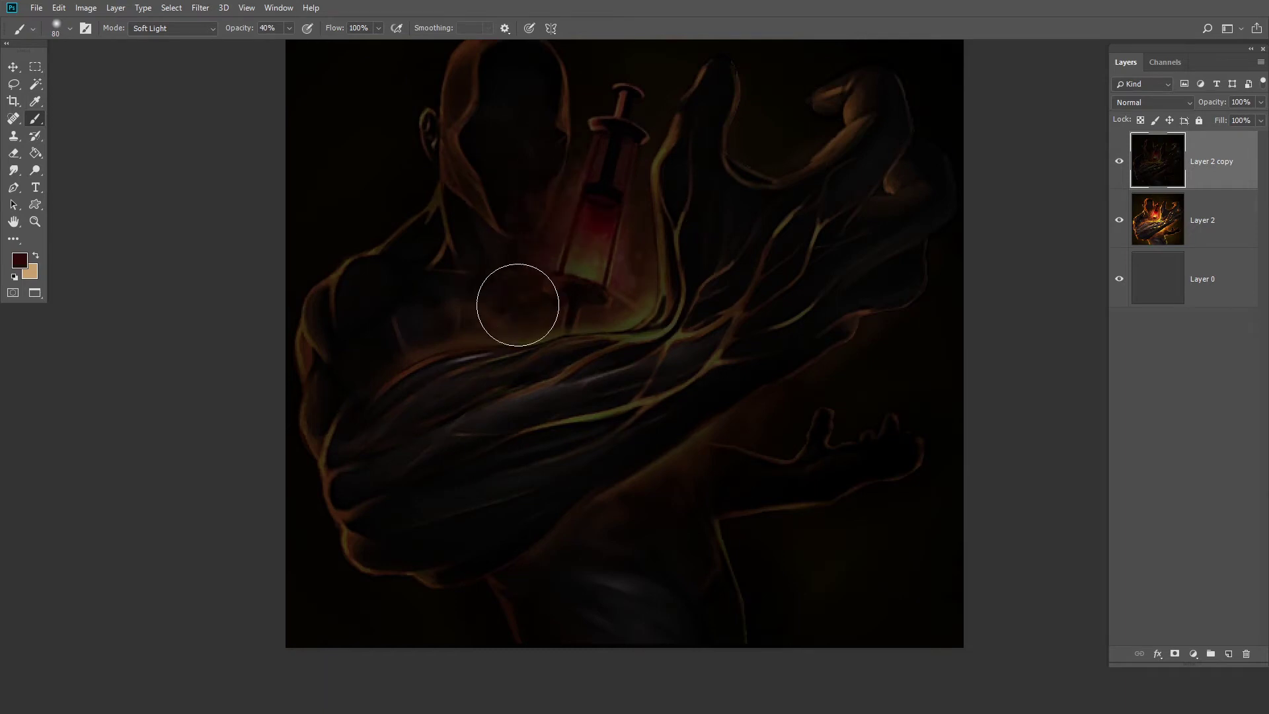
# Set the brush's blend mode to Linear Dodge (Add) and build up a red glow in the lower part of the syringe.
pyautogui.click(173, 28)
pyautogui.click(165, 194)
pyautogui.press('[')
pyautogui.press('[')
pyautogui.press('[')
pyautogui.press('[')
pyautogui.press('[')
pyautogui.click(584, 268)
pyautogui.click(581, 268)
pyautogui.click(582, 269)
# Sample the bright red inside the syringe and add tiny glowing specks to its liquid with a very fine brush.
pyautogui.press('[')
pyautogui.press('[')
pyautogui.press('[')
pyautogui.press('[')
pyautogui.press('[')
pyautogui.press('[')
pyautogui.press('[')
pyautogui.press('[')
pyautogui.press('[')
pyautogui.press('[')
pyautogui.press('[')
pyautogui.press('[')
pyautogui.keyDown('alt'); pyautogui.click(584, 269); pyautogui.keyUp('alt')
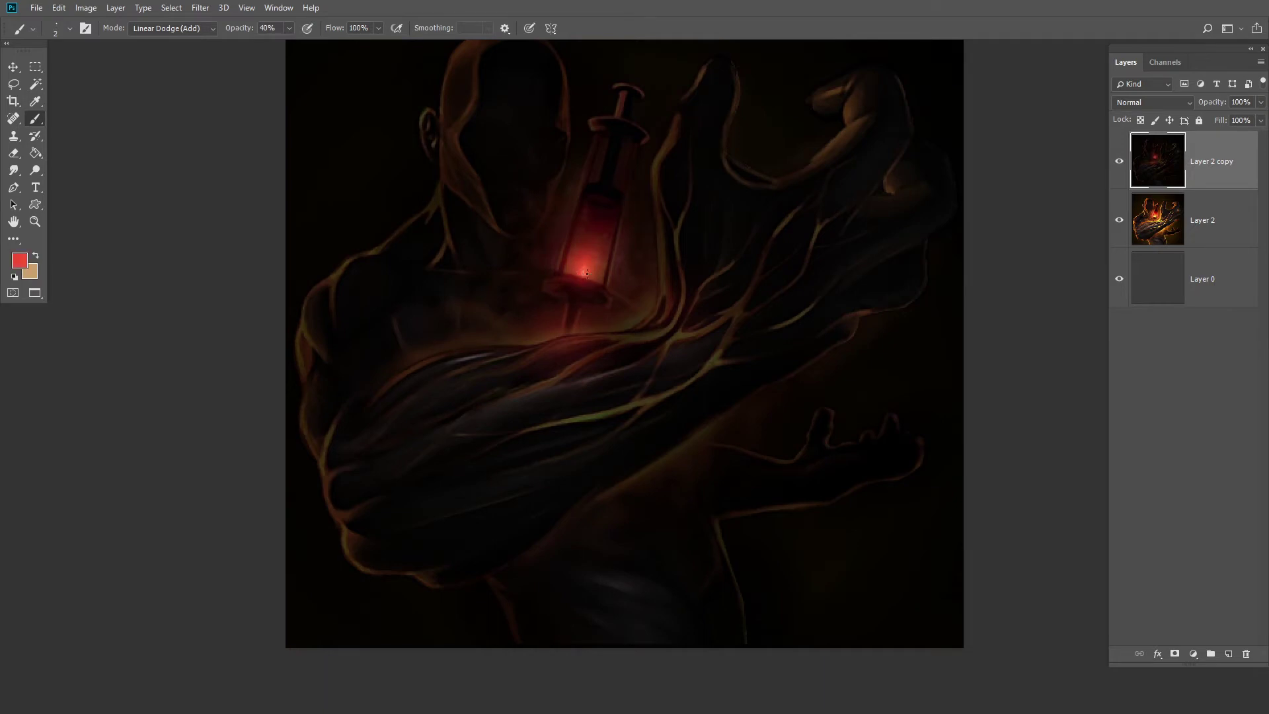
# Sample the red near the needle and paint a hot glow where the needle enters the forearm.
pyautogui.keyDown('alt'); pyautogui.click(570, 310); pyautogui.keyUp('alt')
pyautogui.press(']')
pyautogui.press(']')
pyautogui.press(']')
pyautogui.press(']')
pyautogui.press(']')
pyautogui.press(']')
pyautogui.press(']')
pyautogui.press(']')
pyautogui.press(']')
pyautogui.click(569, 333)
pyautogui.moveTo(573, 327)
pyautogui.mouseDown()
pyautogui.moveTo(580, 310)
pyautogui.moveTo(564, 334)
pyautogui.mouseUp()
pyautogui.press('[')
pyautogui.press('[')
pyautogui.press('[')
pyautogui.press('[')
pyautogui.press('[')
pyautogui.press('[')
pyautogui.press('[')
pyautogui.press('[')
pyautogui.press('[')
pyautogui.press('[')
pyautogui.press('[')
pyautogui.press('[')
# Lower the brush opacity to 20%, sample the red around the needle and paint a glowing dot in each eye.
pyautogui.keyDown('alt'); pyautogui.click(601, 330); pyautogui.keyUp('alt')
pyautogui.press(']')
pyautogui.press(']')
pyautogui.press(']')
pyautogui.press(']')
pyautogui.press(']')
pyautogui.press(']')
pyautogui.press(']')
pyautogui.press(']')
pyautogui.press('2')
pyautogui.keyDown('alt'); pyautogui.click(567, 361); pyautogui.keyUp('alt')
pyautogui.click(496, 140)
pyautogui.click(548, 143)
# Paint a glowing red open mouth with a small brush, discarding the first larger dab.
pyautogui.click(523, 199)
pyautogui.hotkey('ctrl', 'z')
pyautogui.press('[')
pyautogui.press('[')
pyautogui.press('[')
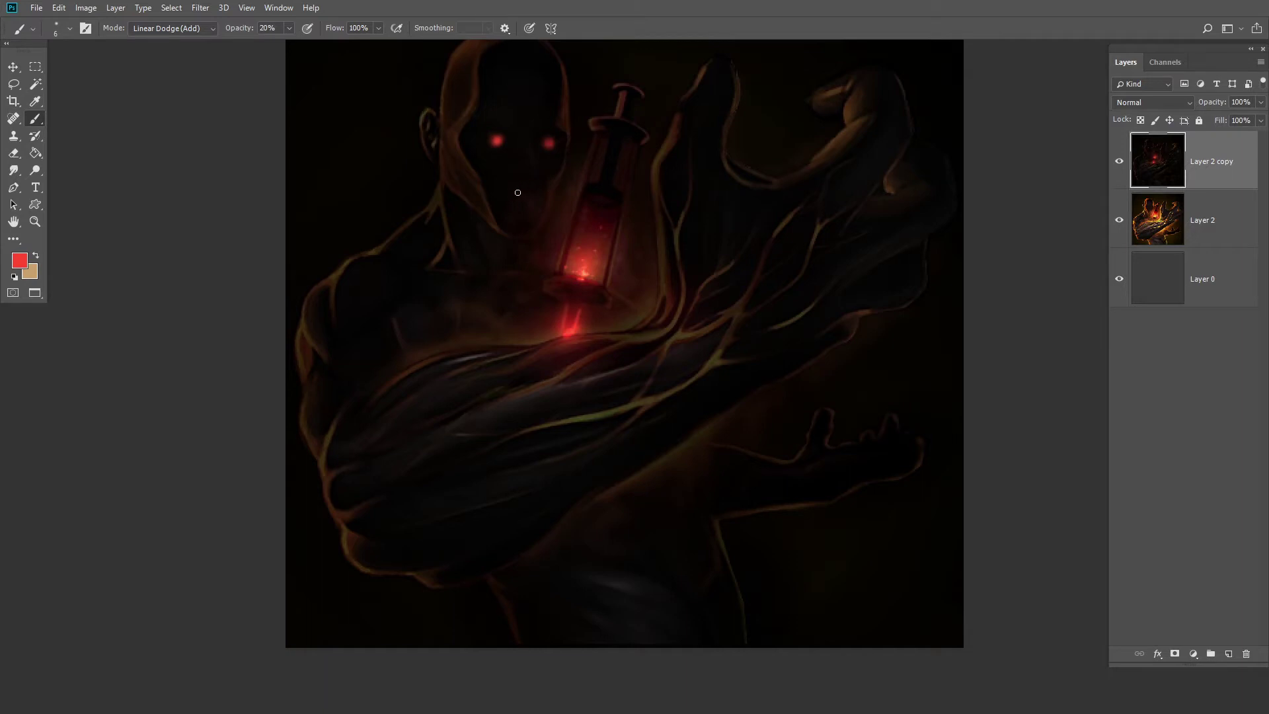
pyautogui.moveTo(522, 201); pyautogui.dragTo(524, 211)
pyautogui.press('[')
pyautogui.press('[')
pyautogui.press('[')
# Spread a soft red glow from the wrist up to the thumb and along the forearm beside the needle with a large brush.
pyautogui.press(']')
pyautogui.press(']')
pyautogui.press(']')
pyautogui.press(']')
pyautogui.press(']')
pyautogui.press(']')
pyautogui.press(']')
pyautogui.press(']')
pyautogui.press(']')
pyautogui.press(']')
pyautogui.press(']')
pyautogui.press(']')
pyautogui.press(']')
pyautogui.press(']')
pyautogui.press(']')
pyautogui.press(']')
pyautogui.press(']')
pyautogui.press(']')
pyautogui.press(']')
pyautogui.press(']')
pyautogui.moveTo(635, 325)
pyautogui.mouseDown()
pyautogui.moveTo(657, 298)
pyautogui.moveTo(688, 116)
pyautogui.mouseUp()
pyautogui.moveTo(526, 337)
pyautogui.mouseDown()
pyautogui.moveTo(604, 289)
pyautogui.moveTo(651, 310)
pyautogui.moveTo(643, 331)
pyautogui.moveTo(544, 337)
pyautogui.moveTo(638, 329)
pyautogui.moveTo(635, 316)
pyautogui.moveTo(436, 352)
pyautogui.moveTo(575, 334)
pyautogui.mouseUp()
# Paint fine red highlights along the forearm's upper edge at the needle tip and in the bend of the wrist.
pyautogui.press('[')
pyautogui.press('[')
pyautogui.press('[')
pyautogui.press('[')
pyautogui.press('[')
pyautogui.press('[')
pyautogui.press('[')
pyautogui.press('[')
pyautogui.press('[')
pyautogui.press('[')
pyautogui.press('[')
pyautogui.press('[')
pyautogui.press('[')
pyautogui.press('[')
pyautogui.press('[')
pyautogui.press('[')
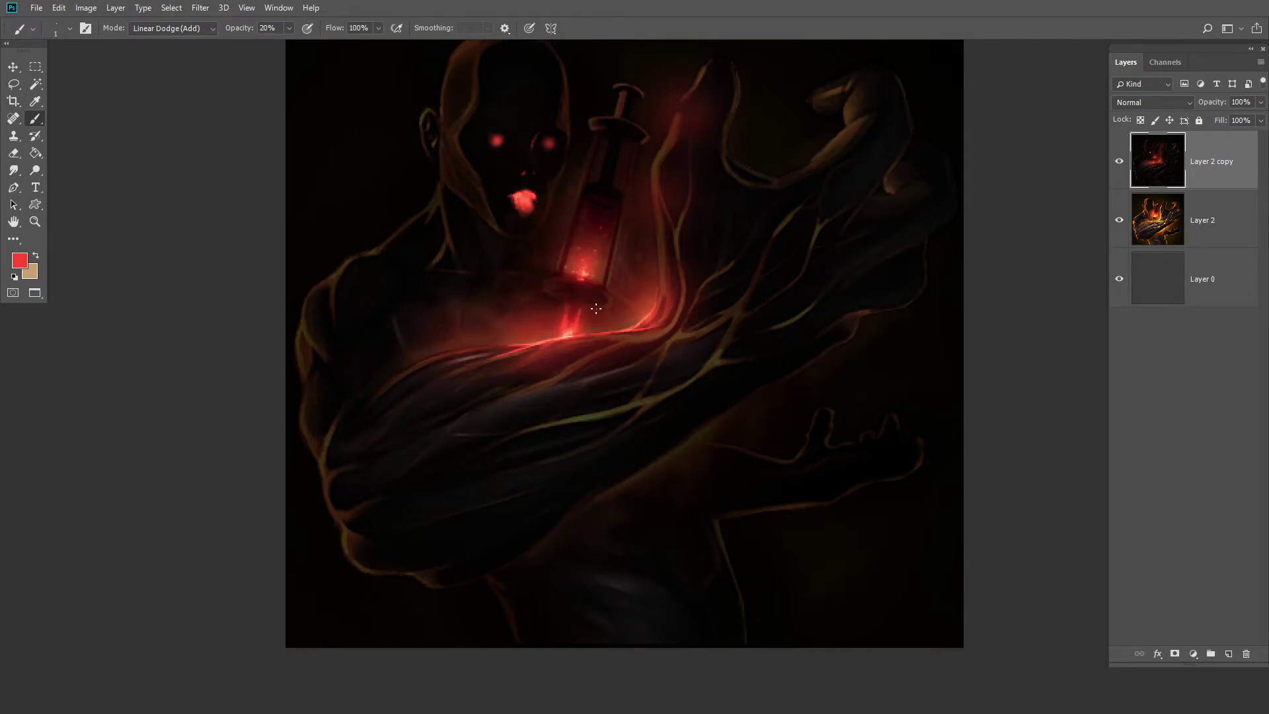
pyautogui.moveTo(572, 335); pyautogui.dragTo(562, 337)
pyautogui.moveTo(645, 322); pyautogui.dragTo(609, 345)
# Strengthen the red light along the thumb's edge and the wrist, sampling a salmon tone from the lit wrist.
pyautogui.press(']')
pyautogui.press(']')
pyautogui.press(']')
pyautogui.press(']')
pyautogui.press(']')
pyautogui.press(']')
pyautogui.press(']')
pyautogui.press(']')
pyautogui.press(']')
pyautogui.press(']')
pyautogui.press(']')
pyautogui.press(']')
pyautogui.press(']')
pyautogui.press(']')
pyautogui.press(']')
pyautogui.press(']')
pyautogui.press(']')
pyautogui.press(']')
pyautogui.moveTo(663, 178); pyautogui.dragTo(707, 96)
pyautogui.moveTo(663, 283); pyautogui.dragTo(651, 241)
pyautogui.moveTo(653, 167); pyautogui.dragTo(661, 301)
pyautogui.keyDown('alt'); pyautogui.click(643, 351); pyautogui.keyUp('alt')
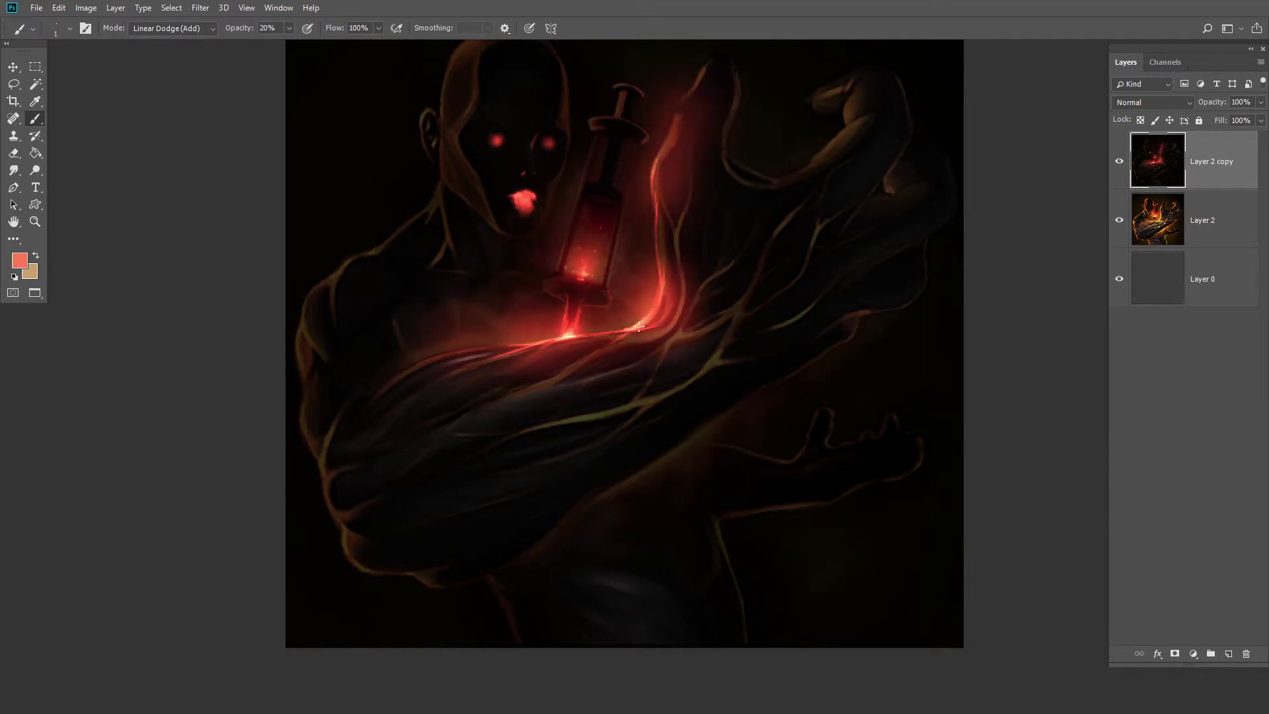
# Change the foreground to a saturated red and brush a broad glow over the syringe and the forearm below it.
pyautogui.press(']')
pyautogui.press(']')
pyautogui.press(']')
pyautogui.press(']')
pyautogui.press(']')
pyautogui.click(19, 259)
pyautogui.click(875, 419)
pyautogui.click(1009, 412)
pyautogui.moveTo(572, 345); pyautogui.dragTo(563, 247)
# Sharpen the syringe's edges with thin strokes of red sampled from its glow.
pyautogui.press('[')
pyautogui.press('[')
pyautogui.press('[')
pyautogui.press('[')
pyautogui.press('[')
pyautogui.press('[')
pyautogui.press('[')
pyautogui.press('[')
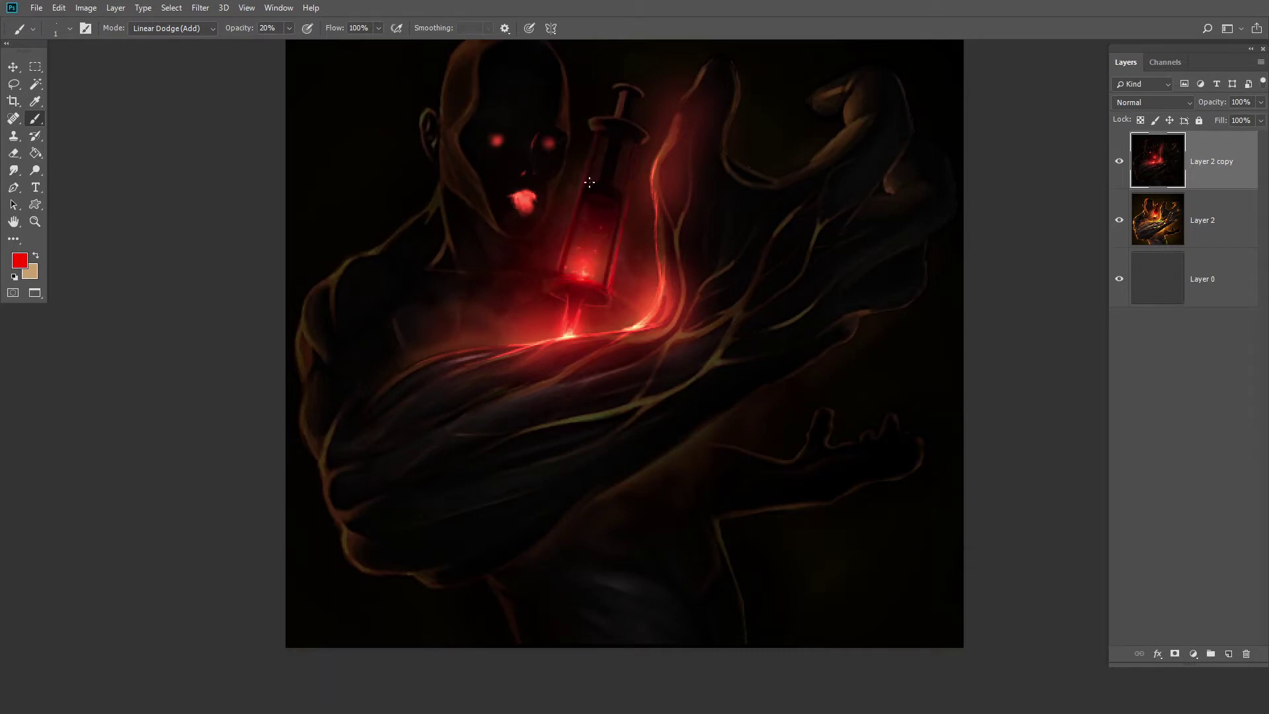
pyautogui.keyDown('alt'); pyautogui.click(567, 257); pyautogui.keyUp('alt')
# Sample the brightest tone at the needle tip and add hot highlights along the needle.
pyautogui.keyDown('alt'); pyautogui.click(570, 335); pyautogui.keyUp('alt')
pyautogui.moveTo(571, 336); pyautogui.dragTo(578, 317)
pyautogui.moveTo(568, 320); pyautogui.dragTo(561, 338)
# Sample the light orange on the lit forearm and paint a thin rim highlight up the thumb's edge.
pyautogui.keyDown('alt'); pyautogui.click(609, 332); pyautogui.keyUp('alt')
pyautogui.moveTo(653, 171); pyautogui.dragTo(663, 154)
pyautogui.moveTo(683, 102)
pyautogui.mouseDown()
pyautogui.moveTo(666, 134)
pyautogui.moveTo(701, 66)
pyautogui.mouseUp()
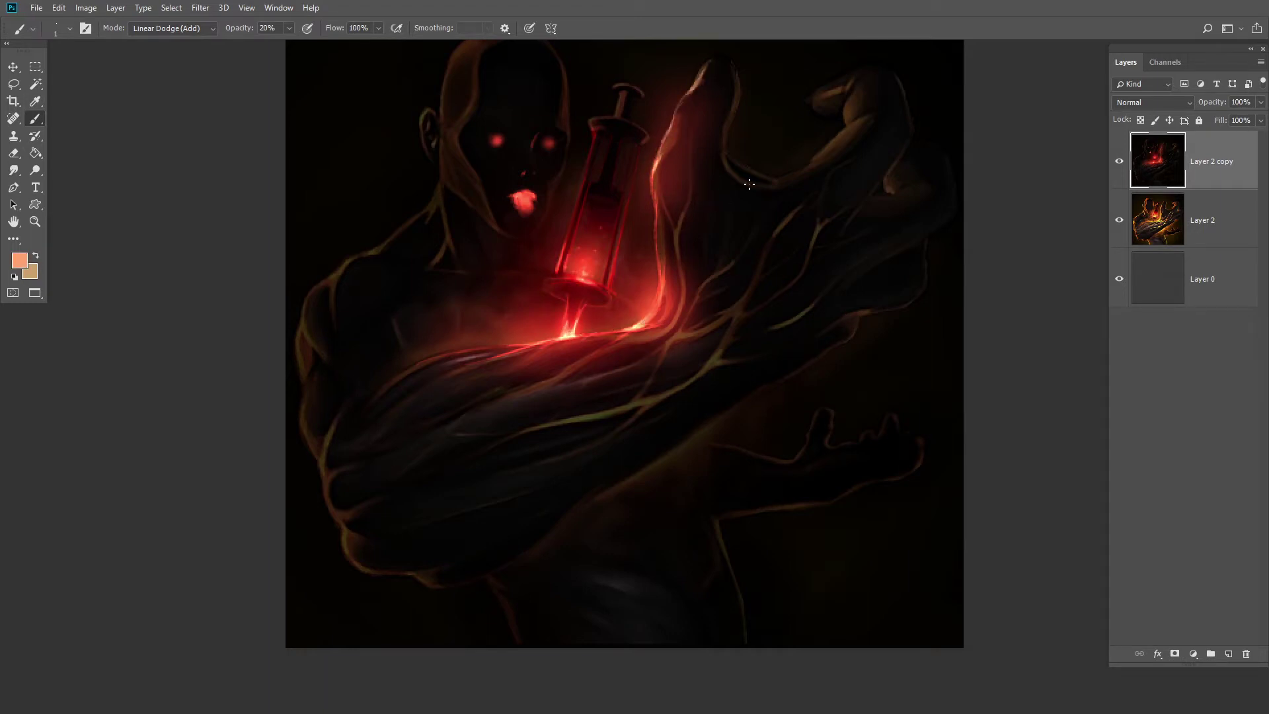
# Adjust the hue and saturation of the Layer 2 copy layer.
pyautogui.hotkey('ctrl', 'u')
pyautogui.moveTo(959, 343); pyautogui.dragTo(973, 375)
pyautogui.click(1105, 275)
# Set the foreground to a saturated red and brush a broad soft glow between the thumb and fingers and below the forearm.
pyautogui.press('z')
pyautogui.click(642, 186)
pyautogui.press('b')
pyautogui.click(20, 260)
pyautogui.click(893, 585)
pyautogui.click(875, 426)
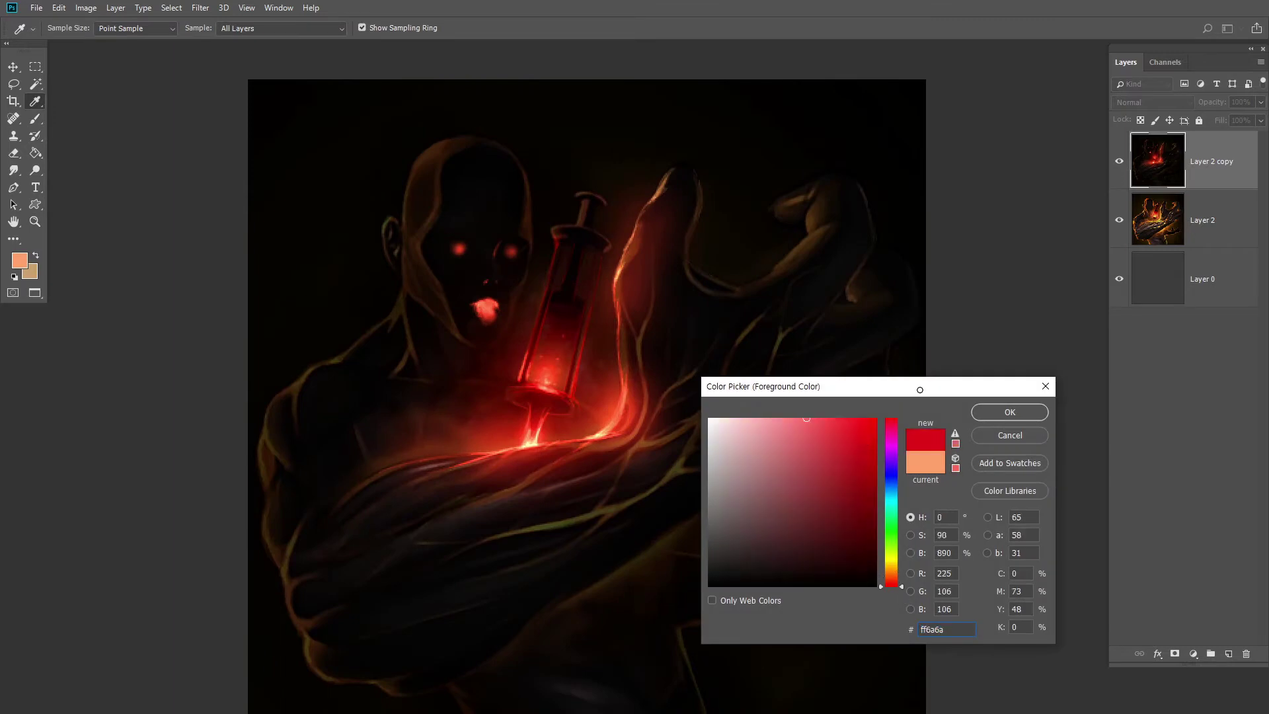
pyautogui.click(1009, 413)
pyautogui.press(']')
pyautogui.press(']')
pyautogui.press(']')
pyautogui.press(']')
pyautogui.press(']')
pyautogui.press(']')
pyautogui.press(']')
pyautogui.press('4')
pyautogui.click(727, 260)
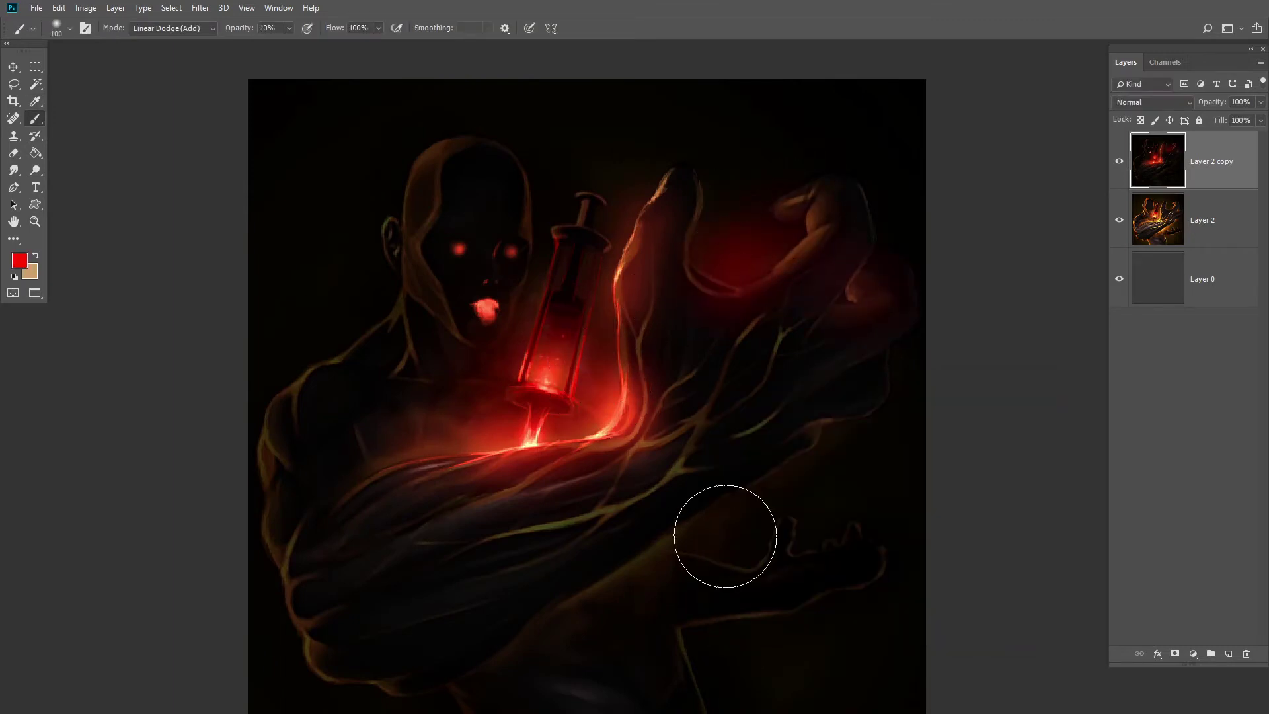
# Sample red from the syringe's glow and paint a thin 20% opacity rim light down the face profile and neck with a 2 px brush.
pyautogui.press('[')
pyautogui.press('[')
pyautogui.press('[')
pyautogui.press('[')
pyautogui.press('[')
pyautogui.press('[')
pyautogui.press('[')
pyautogui.press('[')
pyautogui.press('[')
pyautogui.press('[')
pyautogui.press('[')
pyautogui.press('[')
pyautogui.press('[')
pyautogui.press('[')
pyautogui.press('[')
pyautogui.press('[')
pyautogui.press('[')
pyautogui.press('[')
pyautogui.press('[')
pyautogui.press('[')
pyautogui.press('[')
pyautogui.keyDown('alt'); pyautogui.click(565, 341); pyautogui.keyUp('alt')
pyautogui.moveTo(531, 212)
pyautogui.mouseDown()
pyautogui.moveTo(525, 291)
pyautogui.moveTo(523, 269)
pyautogui.moveTo(505, 328)
pyautogui.mouseUp()
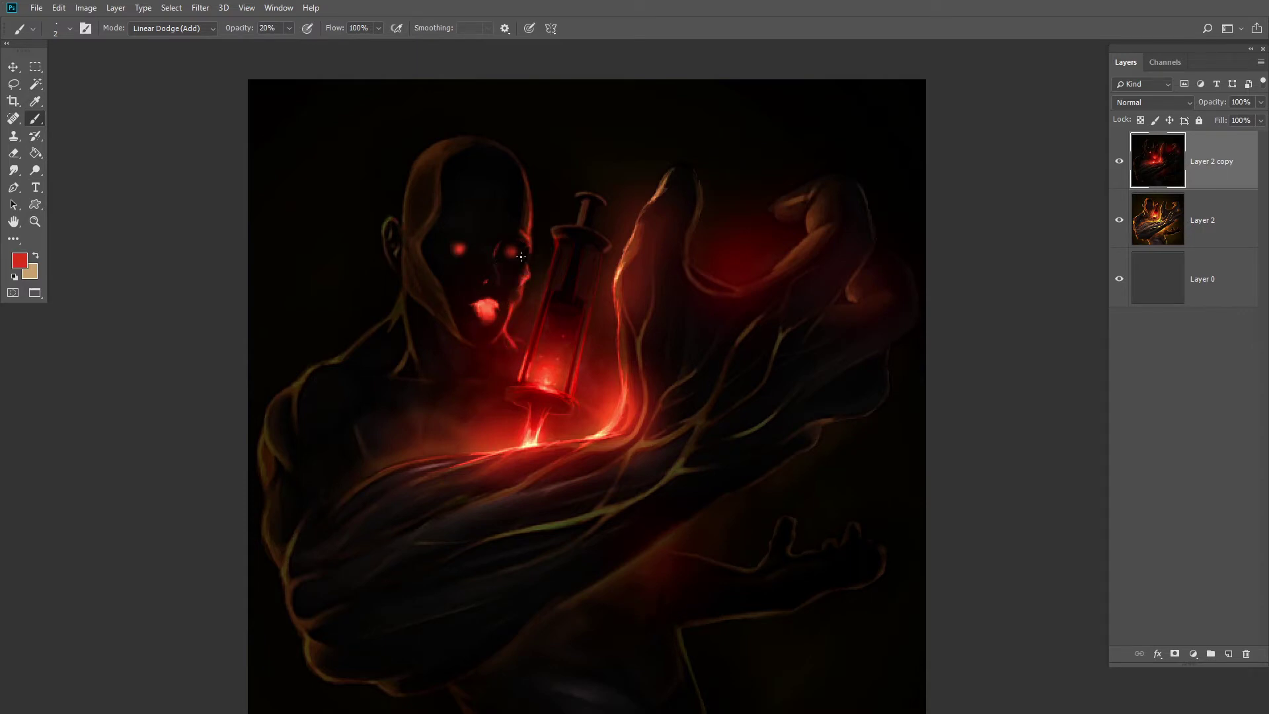
# Brush a large soft red glow at 10% opacity over the forearm, the neck area and the space beside the thumb.
pyautogui.press(']')
pyautogui.press(']')
pyautogui.press(']')
pyautogui.press(']')
pyautogui.press(']')
pyautogui.press(']')
pyautogui.press(']')
pyautogui.press(']')
pyautogui.press(']')
pyautogui.press(']')
pyautogui.press(']')
pyautogui.press(']')
pyautogui.press(']')
pyautogui.press(']')
pyautogui.press(']')
pyautogui.press(']')
pyautogui.press(']')
pyautogui.press(']')
pyautogui.press(']')
pyautogui.press(']')
pyautogui.moveTo(425, 459)
pyautogui.mouseDown()
pyautogui.moveTo(481, 374)
pyautogui.moveTo(480, 423)
pyautogui.mouseUp()
pyautogui.press('1')
pyautogui.moveTo(491, 496)
pyautogui.mouseDown()
pyautogui.moveTo(579, 471)
pyautogui.moveTo(397, 496)
pyautogui.mouseUp()
pyautogui.moveTo(422, 357); pyautogui.dragTo(404, 250)
pyautogui.moveTo(755, 259); pyautogui.dragTo(697, 223)
# Paint fine red and orange-red highlights along the thumb and finger edges with a small brush, sampling color from the hand.
pyautogui.press('[')
pyautogui.press('[')
pyautogui.press('[')
pyautogui.press('[')
pyautogui.press('[')
pyautogui.press('[')
pyautogui.press('[')
pyautogui.press('[')
pyautogui.press('[')
pyautogui.press('[')
pyautogui.press('[')
pyautogui.press('[')
pyautogui.press('[')
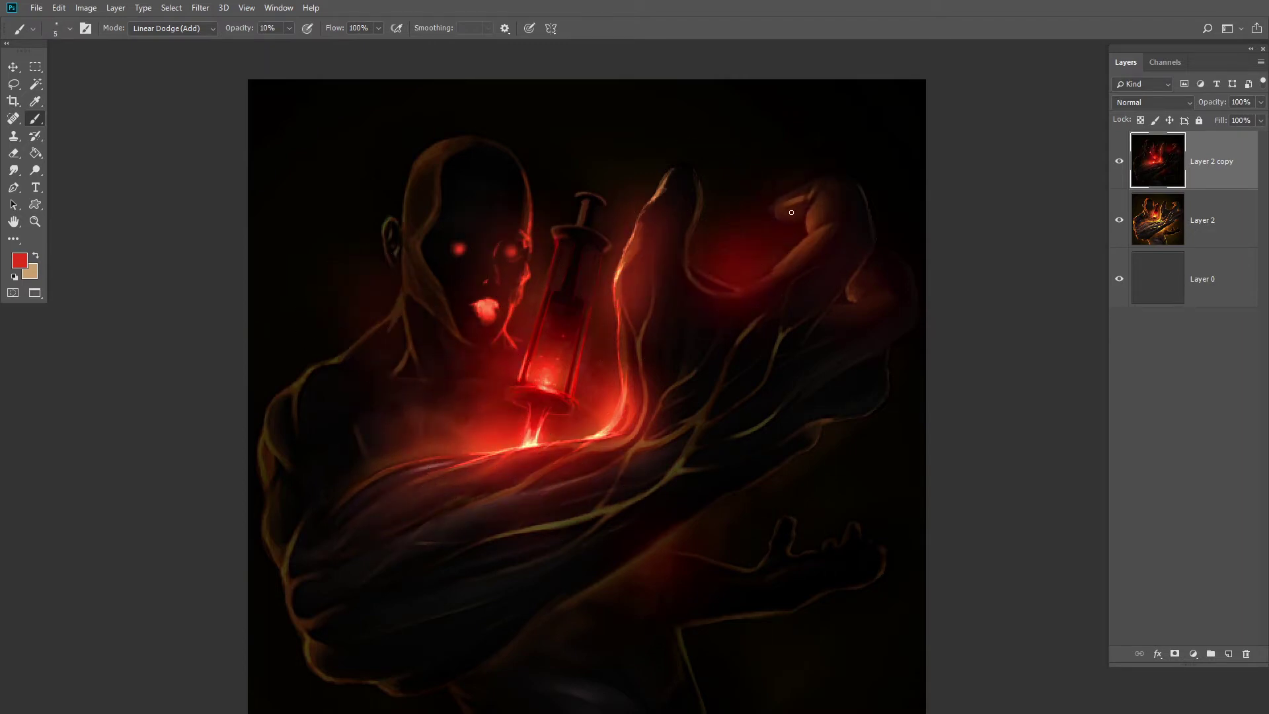
pyautogui.moveTo(810, 204)
pyautogui.mouseDown()
pyautogui.moveTo(811, 238)
pyautogui.moveTo(766, 275)
pyautogui.moveTo(804, 218)
pyautogui.mouseUp()
pyautogui.moveTo(776, 265); pyautogui.dragTo(757, 283)
pyautogui.moveTo(699, 176)
pyautogui.mouseDown()
pyautogui.moveTo(689, 239)
pyautogui.moveTo(735, 287)
pyautogui.mouseUp()
pyautogui.moveTo(665, 186); pyautogui.dragTo(635, 236)
pyautogui.moveTo(849, 301); pyautogui.dragTo(878, 289)
pyautogui.moveTo(629, 266); pyautogui.dragTo(617, 275)
pyautogui.keyDown('alt'); pyautogui.click(792, 249); pyautogui.keyUp('alt')
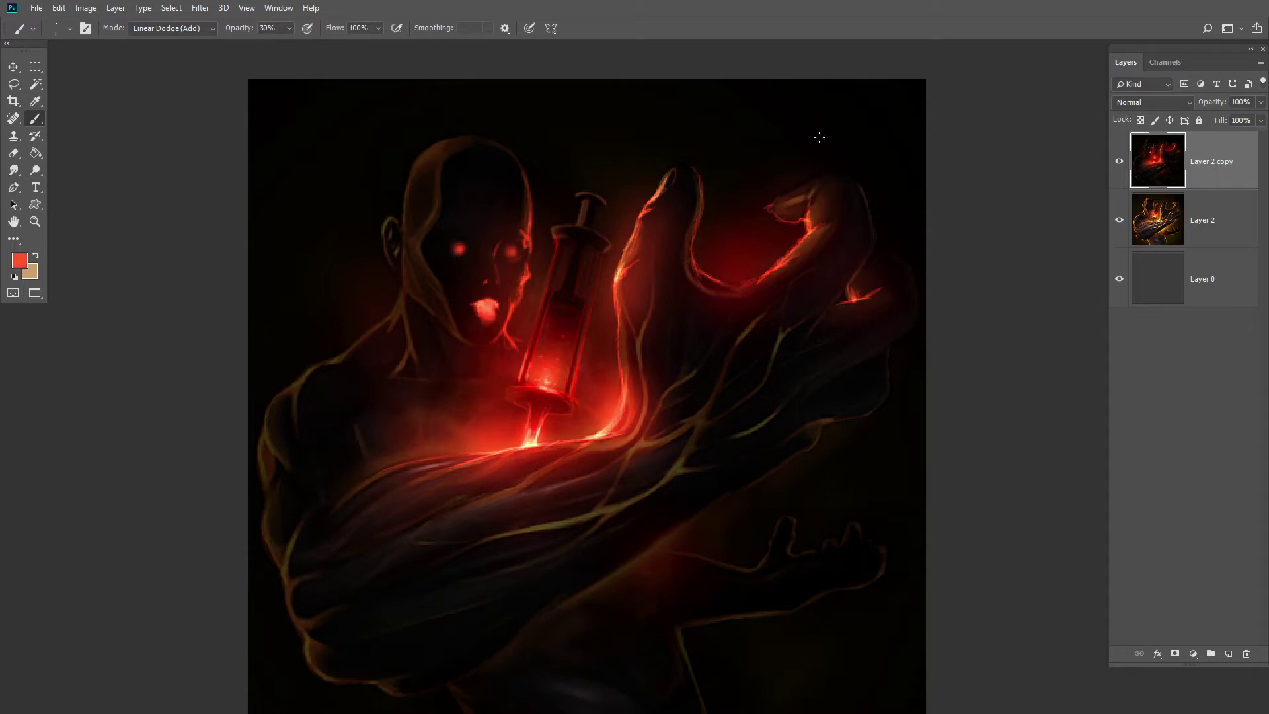
# Sample a dark red near the little finger and brush a soft 45 px glow at 10% opacity around the fingertips and thumb.
pyautogui.keyDown('alt'); pyautogui.click(873, 320); pyautogui.keyUp('alt')
pyautogui.press(']')
pyautogui.press(']')
pyautogui.press(']')
pyautogui.press(']')
pyautogui.press(']')
pyautogui.press(']')
pyautogui.press(']')
pyautogui.press(']')
pyautogui.press(']')
pyautogui.press(']')
pyautogui.press(']')
pyautogui.press(']')
pyautogui.press(']')
pyautogui.moveTo(824, 215); pyautogui.dragTo(798, 197)
pyautogui.moveTo(695, 165); pyautogui.dragTo(648, 198)
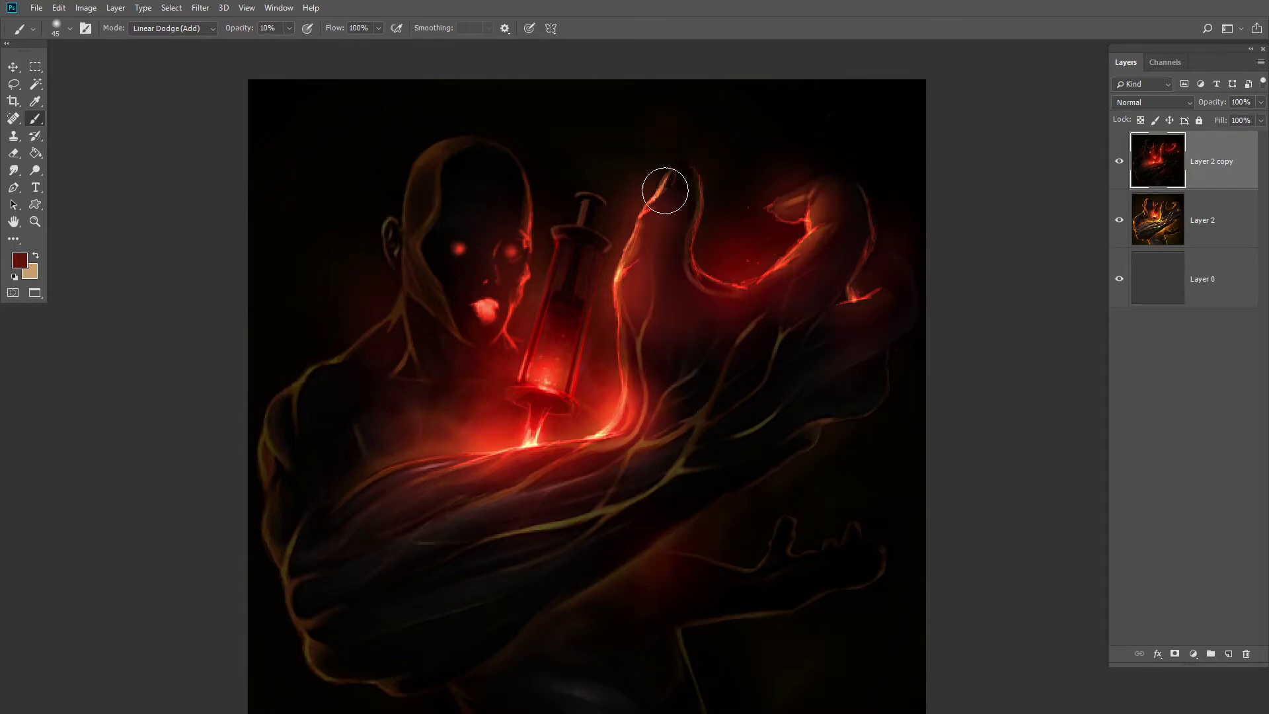
pyautogui.scroll(-1, 774, 463)
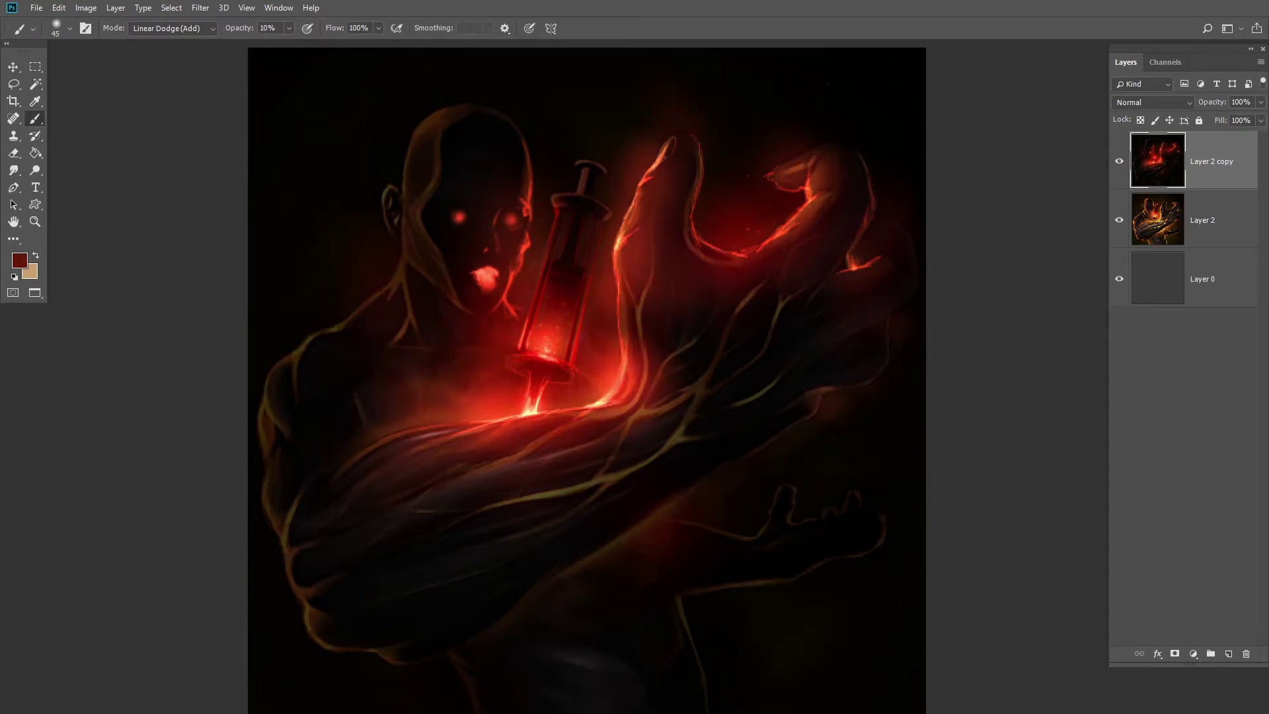
# Paint dark red rim light along the outer finger edges and palm contours with a 5 px brush at 10% opacity.
pyautogui.click(35, 221)
pyautogui.click(36, 119)
pyautogui.press('[')
pyautogui.press('[')
pyautogui.press('[')
pyautogui.press('[')
pyautogui.moveTo(809, 162); pyautogui.dragTo(804, 179)
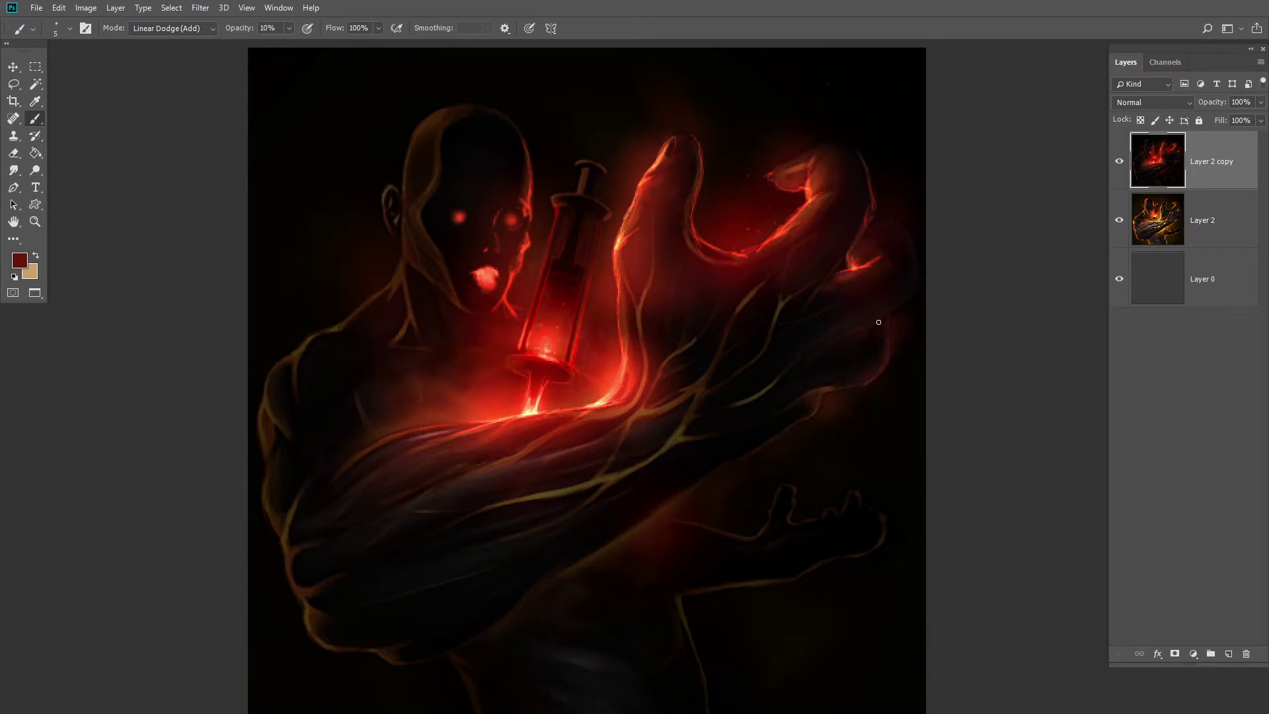
pyautogui.moveTo(910, 243); pyautogui.dragTo(920, 277)
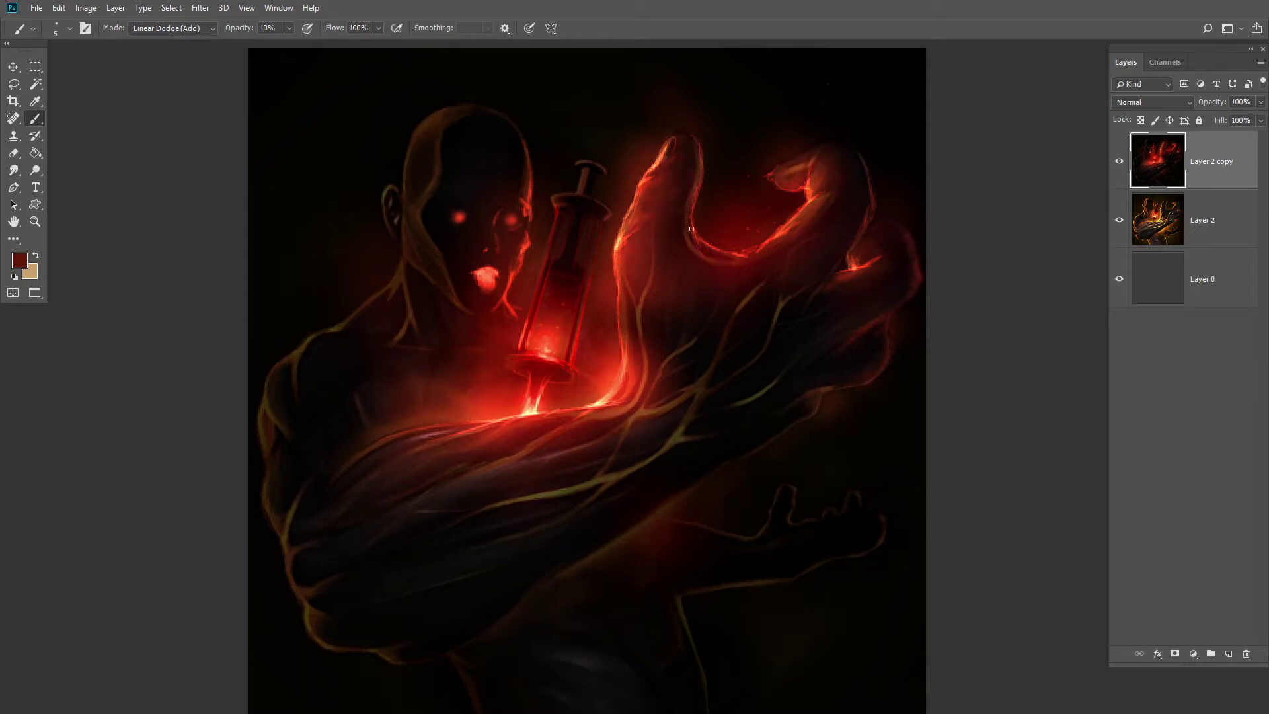
pyautogui.moveTo(823, 210); pyautogui.dragTo(776, 182)
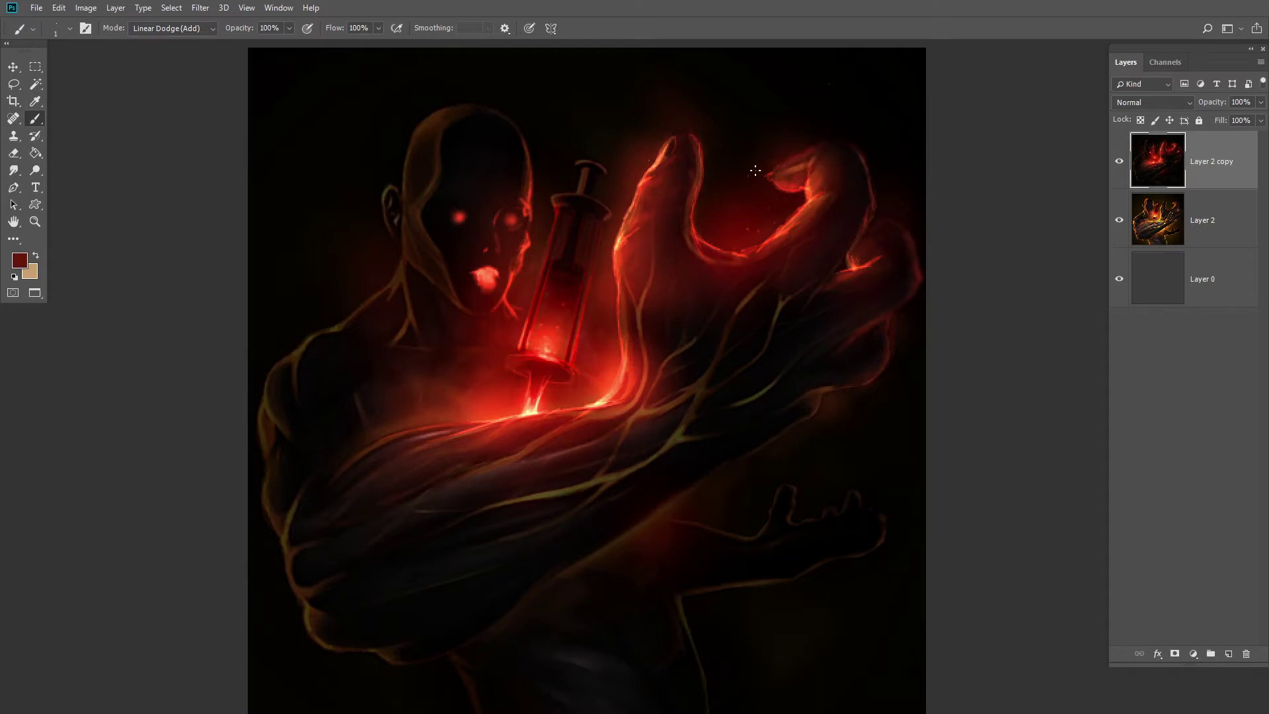
# Sample the bright orange-red on the hand and dot small sparks around the fingers and syringe at 100% opacity.
pyautogui.keyDown('alt'); pyautogui.click(804, 218); pyautogui.keyUp('alt')
pyautogui.keyDown('alt'); pyautogui.click(784, 255); pyautogui.keyUp('alt')
pyautogui.click(805, 189)
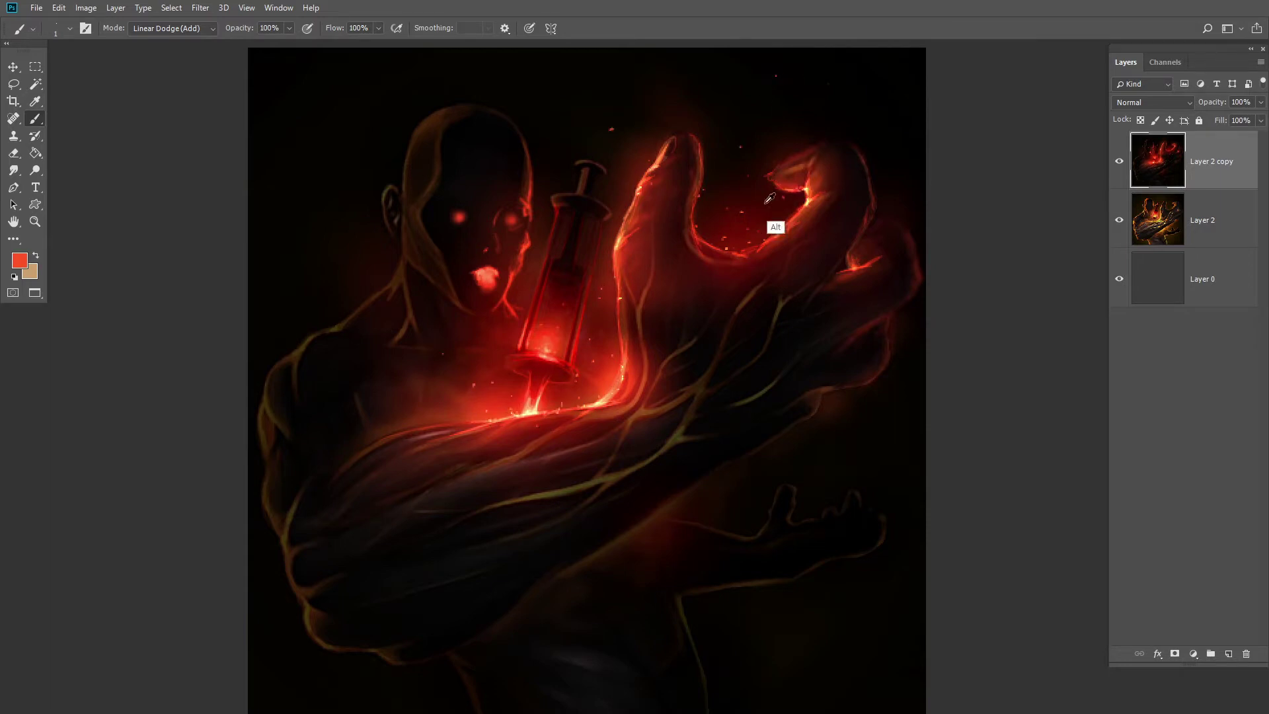
# Sample dark red for the lower palm edge and orange-red for the thumb and fingertip, tracing thin highlights at 20% opacity.
pyautogui.keyDown('alt'); pyautogui.click(916, 265); pyautogui.keyUp('alt')
pyautogui.press('2')
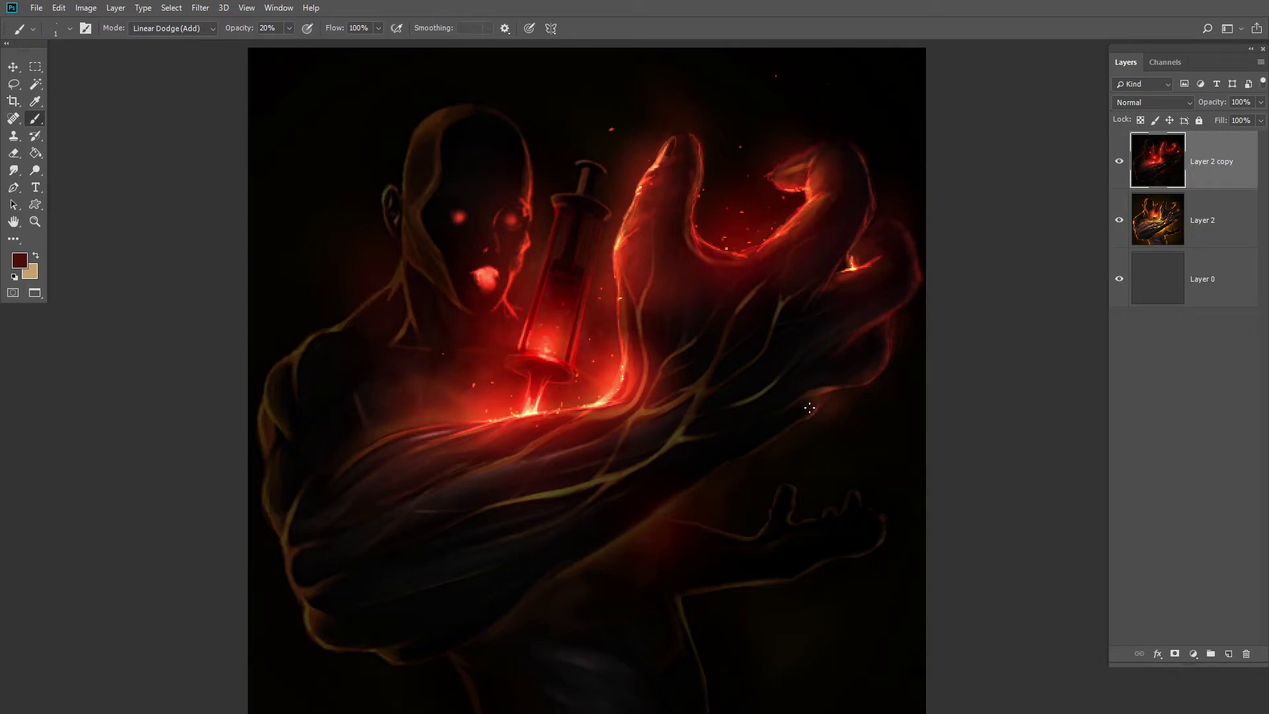
pyautogui.keyDown('alt'); pyautogui.click(614, 251); pyautogui.keyUp('alt')
pyautogui.moveTo(616, 257)
pyautogui.mouseDown()
pyautogui.moveTo(635, 197)
pyautogui.moveTo(693, 133)
pyautogui.mouseUp()
pyautogui.moveTo(770, 174); pyautogui.dragTo(785, 167)
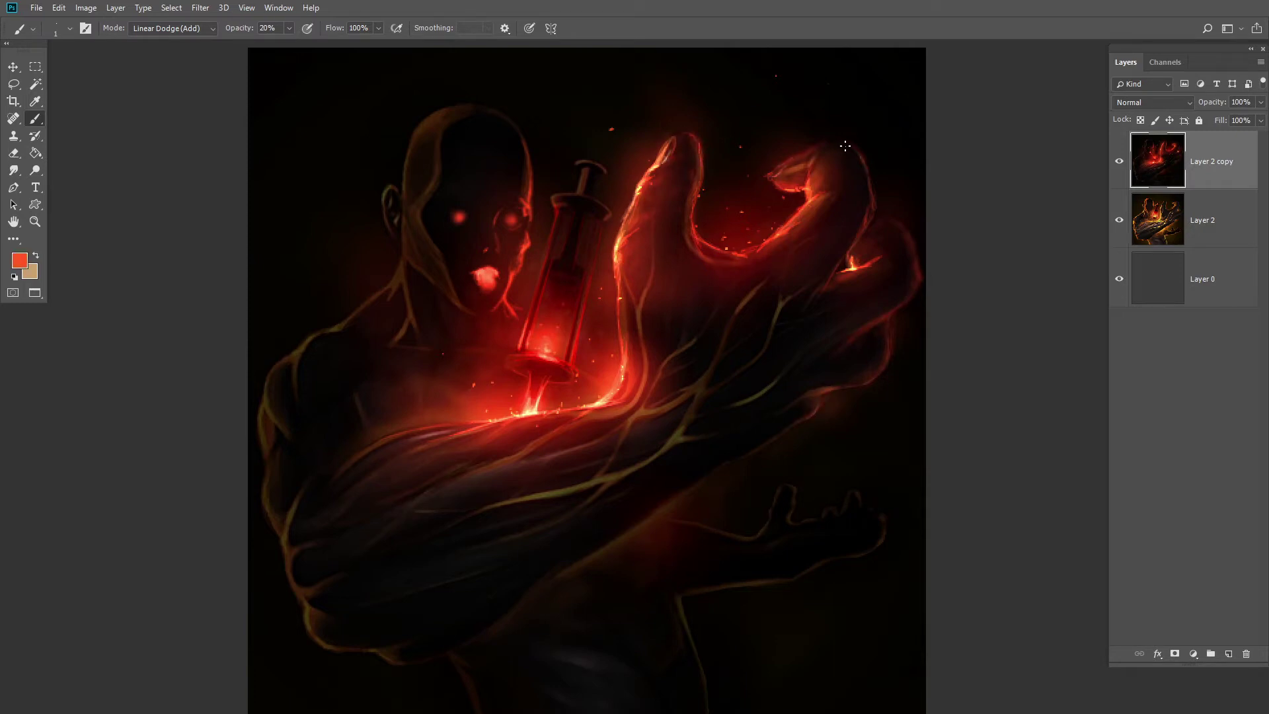
# Sample the thumb's orange-red and brush a soft 80 px glow at 20% opacity across the gap between thumb and fingers.
pyautogui.keyDown('alt'); pyautogui.click(615, 391); pyautogui.keyUp('alt')
pyautogui.keyDown('alt'); pyautogui.click(646, 193); pyautogui.keyUp('alt')
pyautogui.press(']')
pyautogui.press(']')
pyautogui.press(']')
pyautogui.press(']')
pyautogui.press(']')
pyautogui.press(']')
pyautogui.press(']')
pyautogui.press(']')
pyautogui.press(']')
pyautogui.press(']')
pyautogui.press(']')
pyautogui.press(']')
pyautogui.press(']')
pyautogui.press(']')
pyautogui.press(']')
pyautogui.press(']')
pyautogui.press(']')
pyautogui.press(']')
pyautogui.press(']')
pyautogui.press(']')
pyautogui.press('2')
pyautogui.moveTo(740, 294); pyautogui.dragTo(707, 327)
pyautogui.hotkey('ctrl', 'z')
pyautogui.press('[')
pyautogui.press('[')
pyautogui.press('[')
pyautogui.press('[')
pyautogui.press('[')
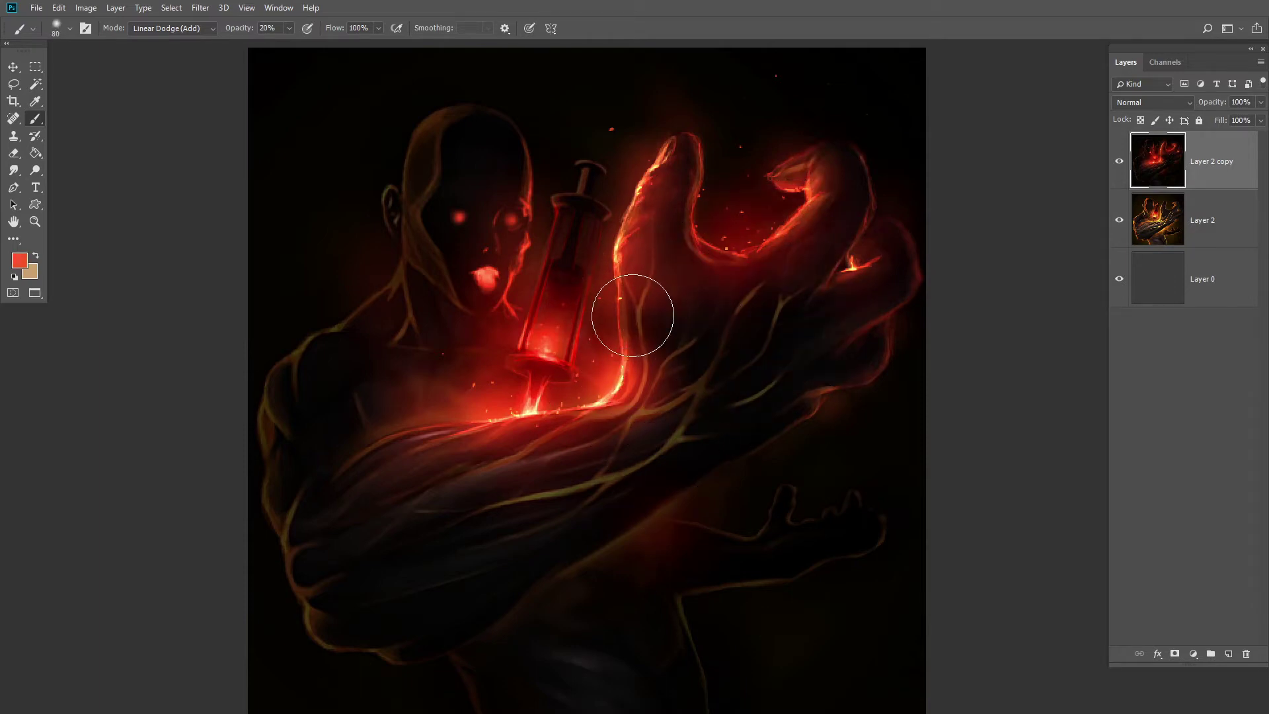
pyautogui.moveTo(747, 251); pyautogui.dragTo(791, 230)
# Add soft 45 px glows at 20% opacity on the finger crease, the knuckle's outer edge and the index fingertip.
pyautogui.press('[')
pyautogui.press('[')
pyautogui.press('[')
pyautogui.press('[')
pyautogui.click(850, 264)
pyautogui.moveTo(881, 200); pyautogui.dragTo(879, 226)
pyautogui.click(772, 170)
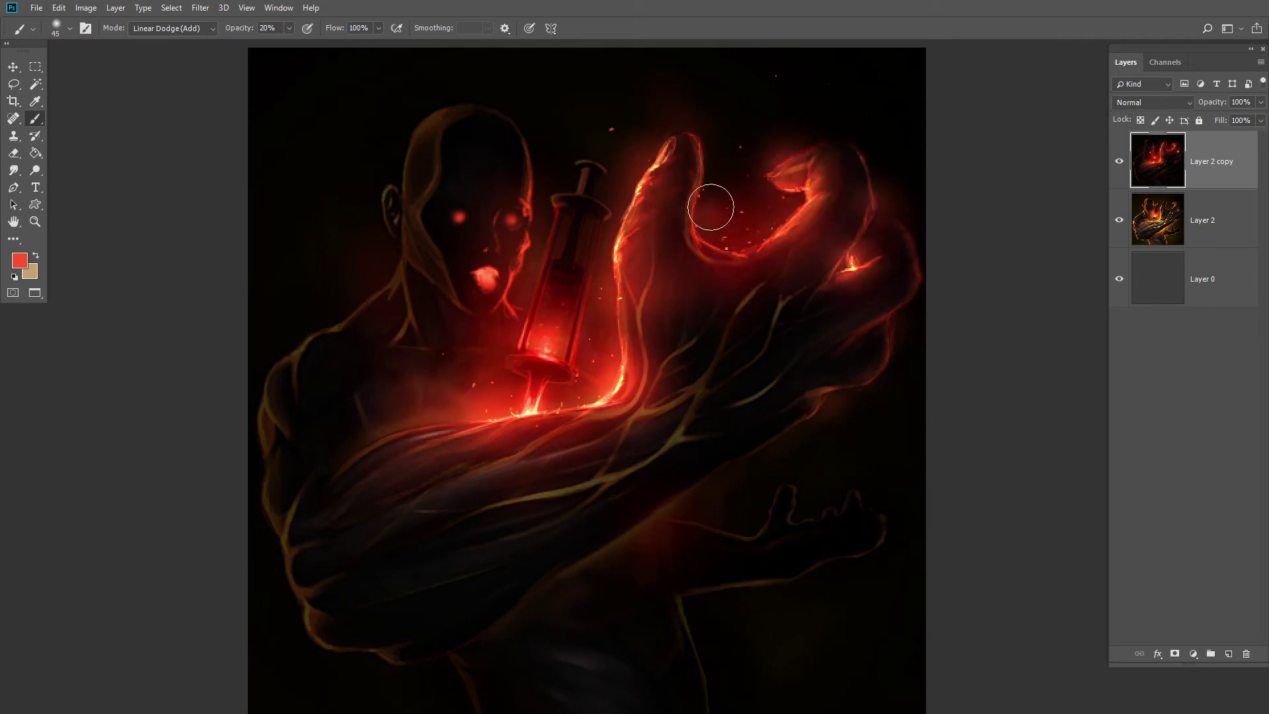
# Dab soft 45 px glows at 20% opacity along the wrist edge, the gap between thumb and fingers, and the lower palm edge.
pyautogui.click(624, 268)
pyautogui.hotkey('ctrl', 'z')
pyautogui.click(634, 218)
pyautogui.click(680, 141)
pyautogui.hotkey('ctrl', 'z')
pyautogui.click(743, 272)
pyautogui.click(874, 368)
pyautogui.moveTo(886, 339)
pyautogui.mouseDown()
pyautogui.moveTo(879, 227)
pyautogui.moveTo(640, 260)
pyautogui.moveTo(579, 414)
pyautogui.moveTo(785, 381)
pyautogui.mouseUp()
pyautogui.press('[')
pyautogui.press('[')
pyautogui.press('[')
pyautogui.press('[')
pyautogui.press('[')
pyautogui.press('[')
pyautogui.moveTo(796, 425)
pyautogui.mouseDown()
pyautogui.moveTo(762, 442)
pyautogui.moveTo(798, 422)
pyautogui.mouseUp()
pyautogui.hotkey('ctrl', 'z')
pyautogui.hotkey('ctrl', 'z')
pyautogui.hotkey('ctrl', 'z')
# Choose a saturated red and trace a thin rim highlight along the forearm's underside toward the palm at 10% opacity.
pyautogui.click(20, 260)
pyautogui.click(875, 419)
pyautogui.moveTo(894, 577); pyautogui.dragTo(894, 584)
pyautogui.press('Return')
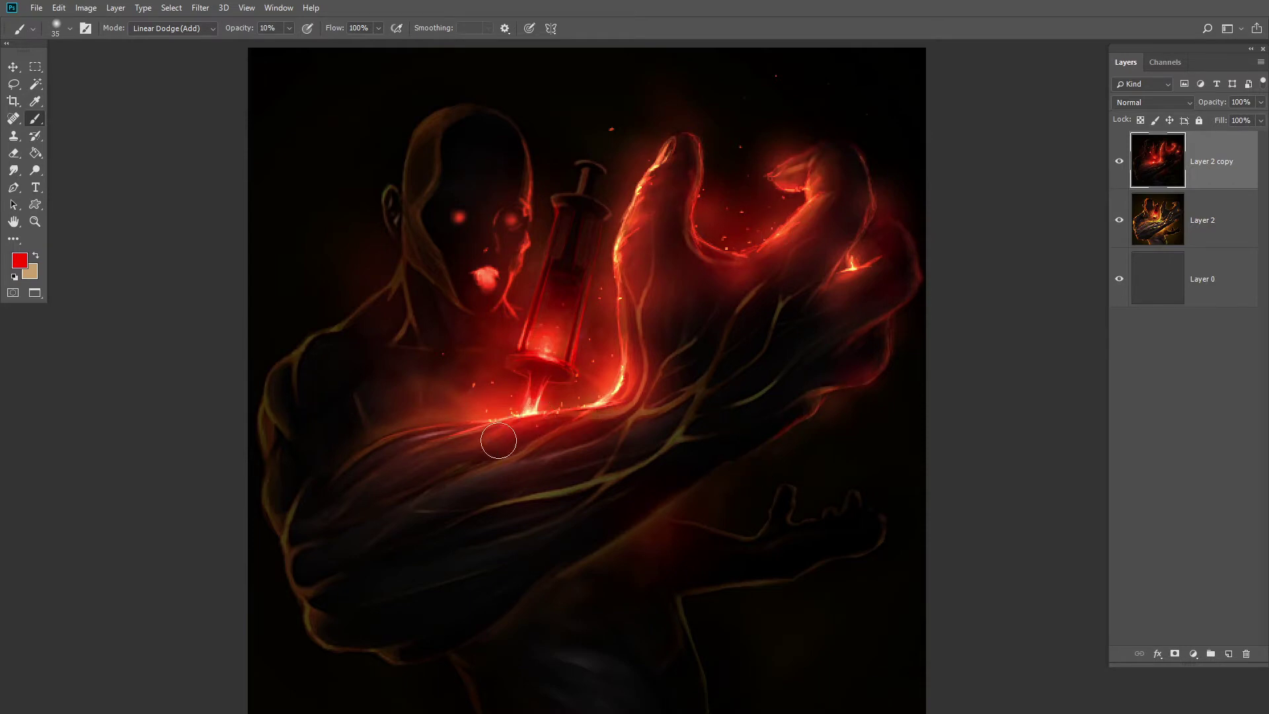
pyautogui.press('[')
pyautogui.press('[')
pyautogui.press('[')
pyautogui.press('[')
pyautogui.press('[')
pyautogui.press('[')
pyautogui.press('[')
pyautogui.press('[')
pyautogui.press('[')
pyautogui.moveTo(703, 482); pyautogui.dragTo(849, 386)
# Brush red along the glowing finger crease and add a larger soft glow on the palm just below it at 10% opacity.
pyautogui.moveTo(844, 258); pyautogui.dragTo(831, 283)
pyautogui.press(']')
pyautogui.press(']')
pyautogui.press(']')
pyautogui.press(']')
pyautogui.press(']')
pyautogui.press(']')
pyautogui.press(']')
pyautogui.press(']')
pyautogui.press(']')
pyautogui.press(']')
pyautogui.press(']')
pyautogui.press(']')
pyautogui.press(']')
pyautogui.press(']')
pyautogui.press(']')
pyautogui.press(']')
pyautogui.moveTo(814, 312); pyautogui.dragTo(800, 324)
# Trace thin red highlights over the palm and wrist veins at 10% opacity, sampling the wrist edge's colour for the lower vein.
pyautogui.press('[')
pyautogui.press('[')
pyautogui.press('[')
pyautogui.press('[')
pyautogui.press('[')
pyautogui.press('[')
pyautogui.press('[')
pyautogui.press('[')
pyautogui.press('[')
pyautogui.press('[')
pyautogui.press('[')
pyautogui.press('[')
pyautogui.press('[')
pyautogui.press('[')
pyautogui.press('[')
pyautogui.press('[')
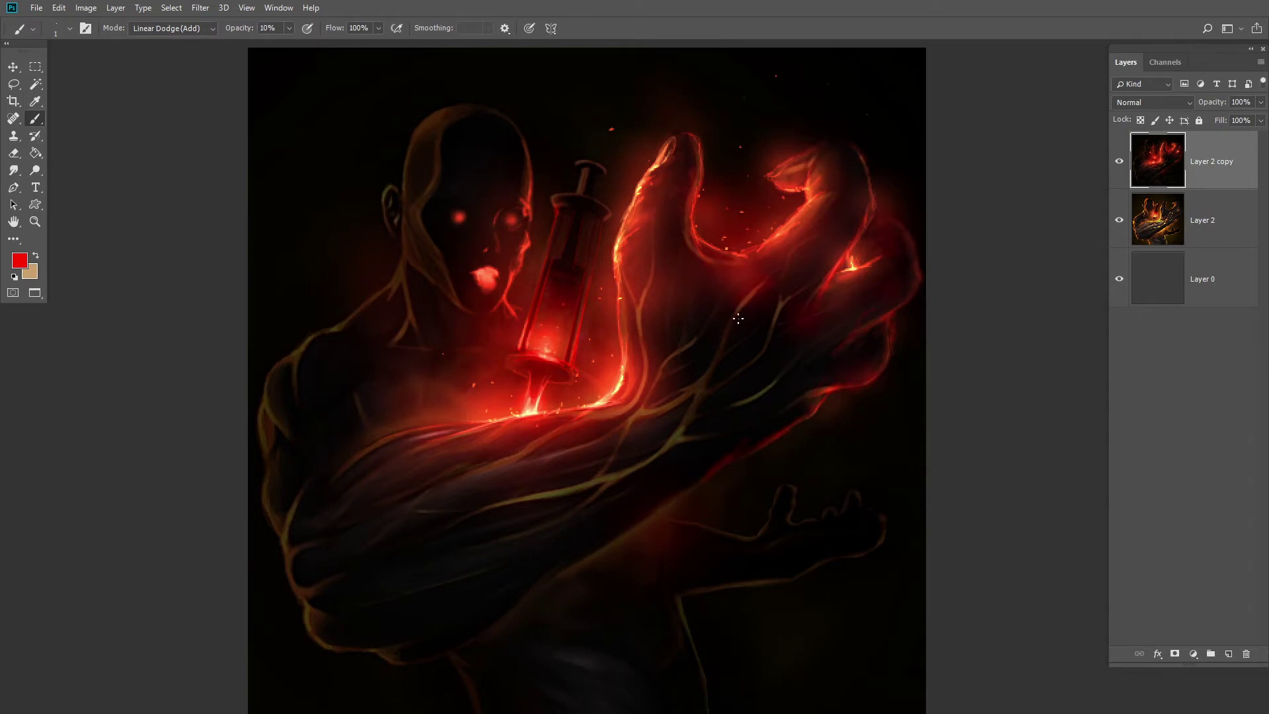
pyautogui.moveTo(753, 294); pyautogui.dragTo(724, 335)
pyautogui.moveTo(645, 290); pyautogui.dragTo(639, 310)
pyautogui.keyDown('alt'); pyautogui.click(615, 257); pyautogui.keyUp('alt')
pyautogui.moveTo(698, 383); pyautogui.dragTo(638, 419)
# Sample the glow's pale yellow and paint 4 px highlights around the needle's entry point and along the forearm's upper edge.
pyautogui.keyDown('alt'); pyautogui.click(637, 399); pyautogui.keyUp('alt')
pyautogui.keyDown('alt'); pyautogui.click(571, 423); pyautogui.keyUp('alt')
pyautogui.keyDown('alt'); pyautogui.click(600, 401); pyautogui.keyUp('alt')
pyautogui.moveTo(541, 413); pyautogui.dragTo(513, 398)
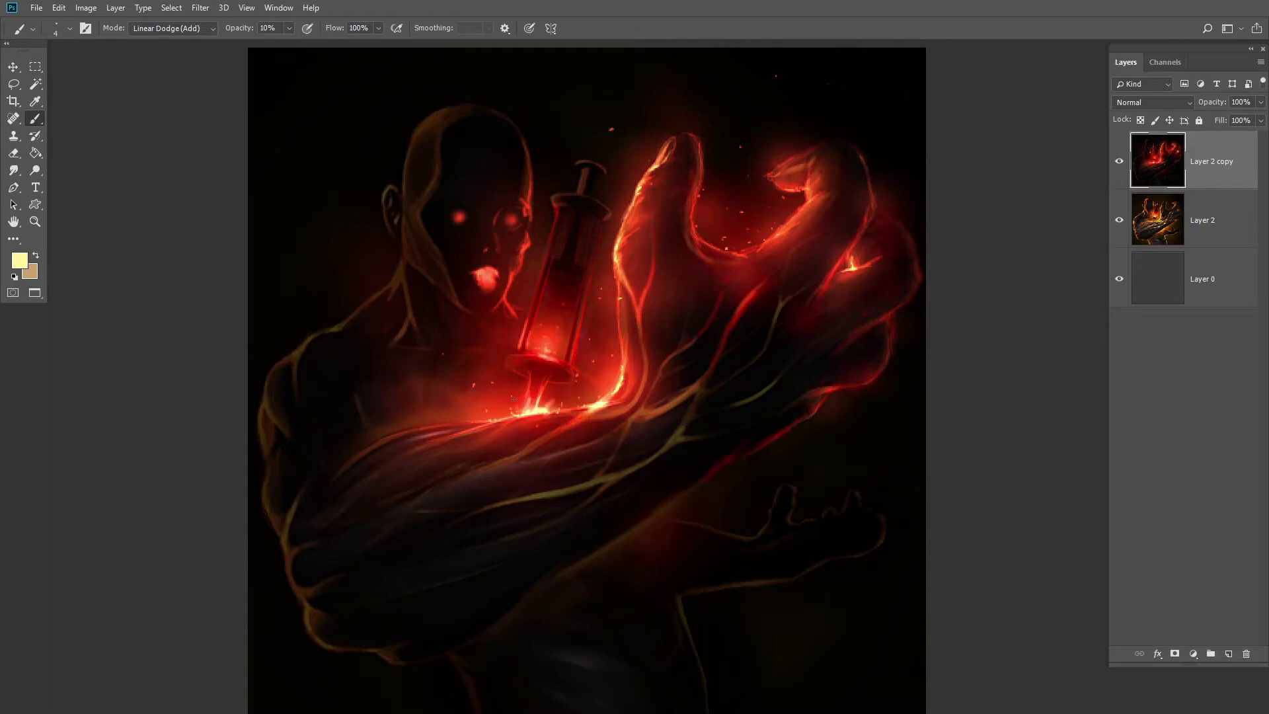
pyautogui.moveTo(588, 411)
pyautogui.mouseDown()
pyautogui.moveTo(519, 414)
pyautogui.moveTo(595, 410)
pyautogui.moveTo(536, 449)
pyautogui.moveTo(595, 405)
pyautogui.mouseUp()
pyautogui.moveTo(437, 419); pyautogui.dragTo(532, 415)
# Set the foreground colour to ff0000.
pyautogui.click(19, 259)
pyautogui.write('ff0000')
pyautogui.click(991, 412)
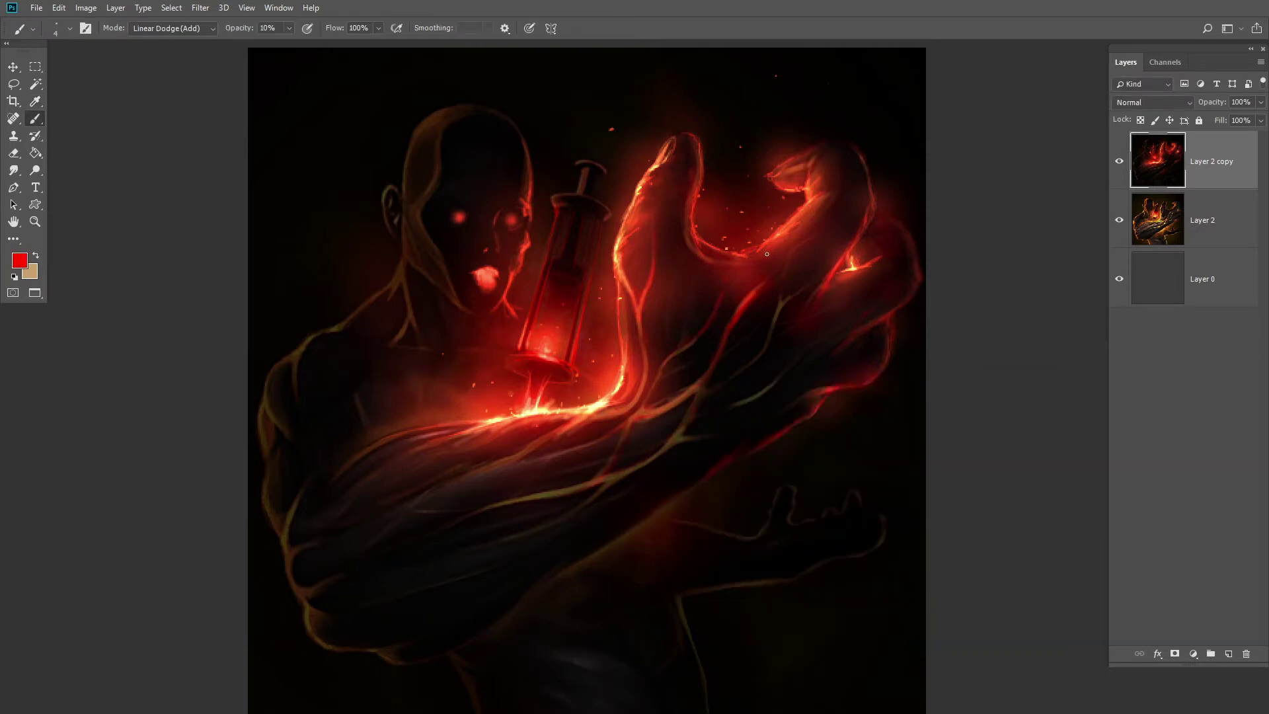
# Sample yellow from the finger crease and trace thin bright highlights on the crease, thumb gap, thumb and fingertip at 20% opacity.
pyautogui.keyDown('alt'); pyautogui.click(839, 273); pyautogui.keyUp('alt')
pyautogui.moveTo(830, 278)
pyautogui.mouseDown()
pyautogui.moveTo(854, 267)
pyautogui.moveTo(832, 276)
pyautogui.mouseUp()
pyautogui.keyDown('alt'); pyautogui.click(853, 267); pyautogui.keyUp('alt')
pyautogui.moveTo(792, 223); pyautogui.dragTo(727, 251)
pyautogui.moveTo(809, 180)
pyautogui.mouseDown()
pyautogui.moveTo(805, 197)
pyautogui.moveTo(821, 194)
pyautogui.mouseUp()
pyautogui.moveTo(701, 165)
pyautogui.mouseDown()
pyautogui.moveTo(690, 224)
pyautogui.moveTo(706, 237)
pyautogui.mouseUp()
pyautogui.moveTo(657, 158); pyautogui.dragTo(669, 142)
pyautogui.moveTo(767, 176); pyautogui.dragTo(774, 173)
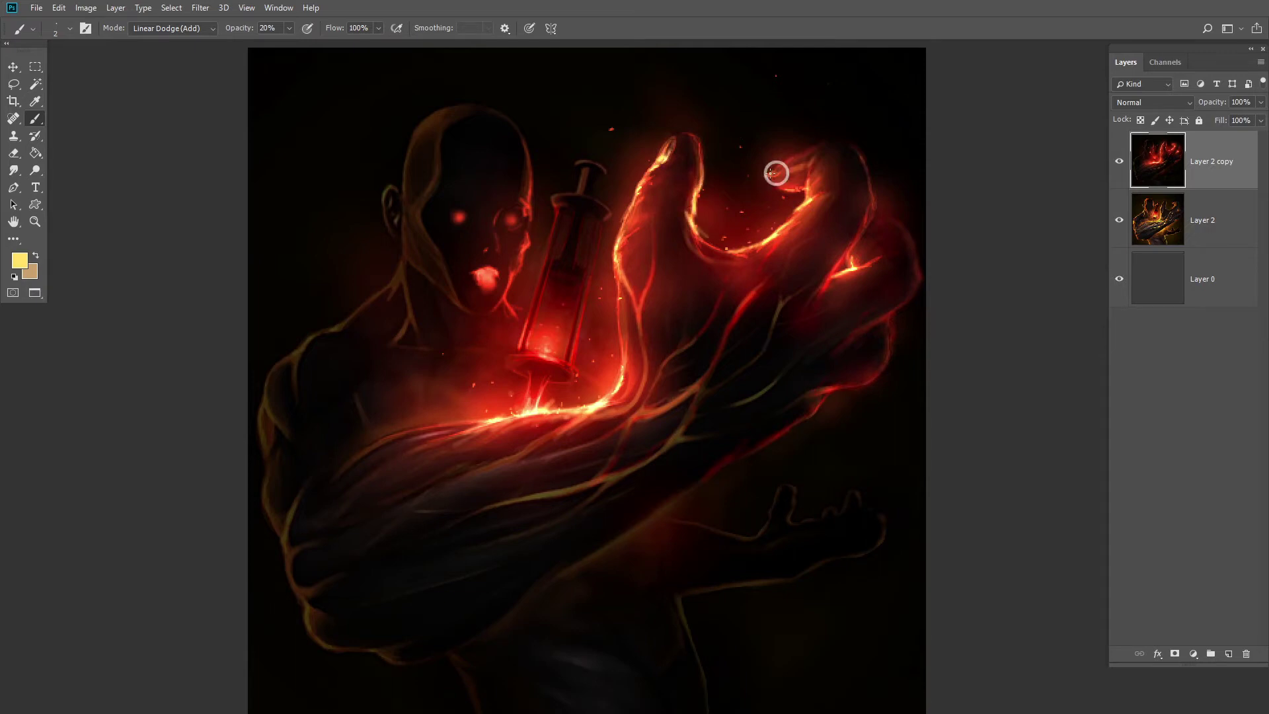
# Sample the dark red at the face's edge and brush a soft 60 px glow over the forehead at 20% opacity.
pyautogui.keyDown('alt'); pyautogui.click(526, 225); pyautogui.keyUp('alt')
pyautogui.press(']')
pyautogui.press(']')
pyautogui.press(']')
pyautogui.press(']')
pyautogui.press(']')
pyautogui.press(']')
pyautogui.press(']')
pyautogui.press(']')
pyautogui.press(']')
pyautogui.press(']')
pyautogui.press(']')
pyautogui.press(']')
pyautogui.press(']')
pyautogui.moveTo(497, 189)
pyautogui.mouseDown()
pyautogui.moveTo(513, 196)
pyautogui.moveTo(521, 139)
pyautogui.mouseUp()
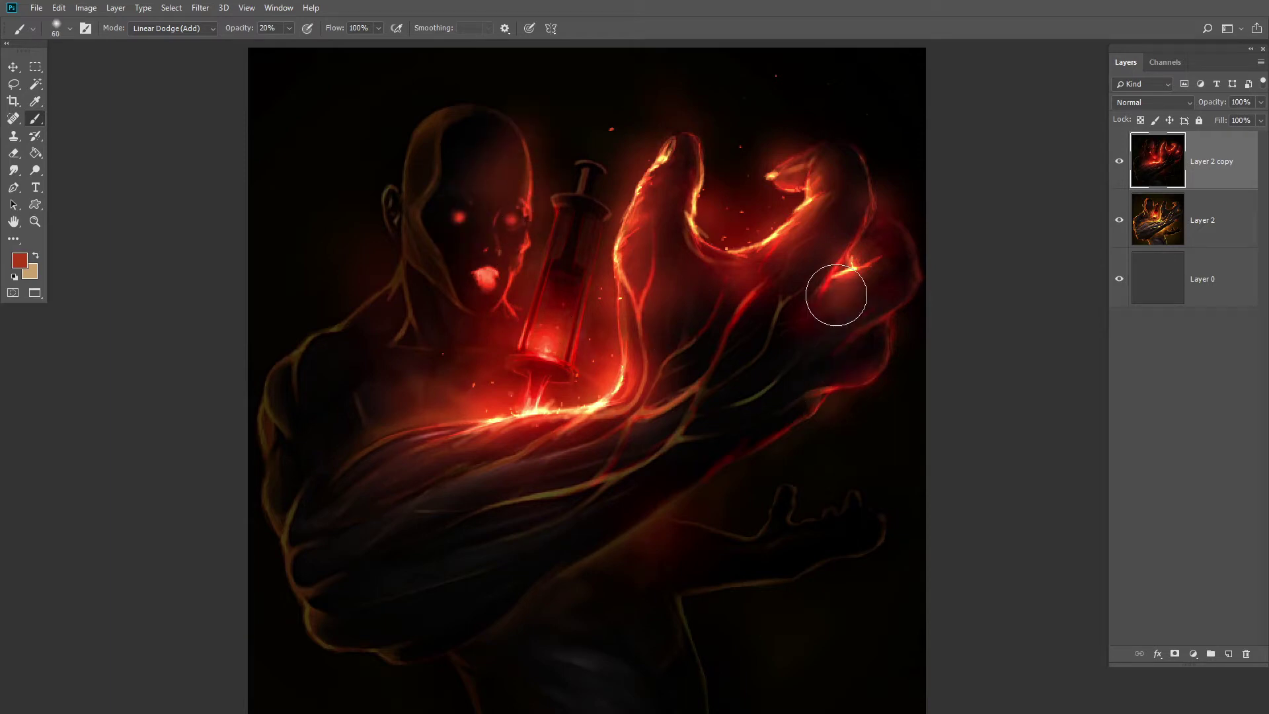
# Trace a thin dark red rim highlight along the lower stretch of the forearm's underside with a small brush.
pyautogui.press('[')
pyautogui.press('[')
pyautogui.press('[')
pyautogui.press('[')
pyautogui.press('[')
pyautogui.press('[')
pyautogui.press('[')
pyautogui.press('[')
pyautogui.press('[')
pyautogui.press('[')
pyautogui.press('[')
pyautogui.press('[')
pyautogui.press('[')
pyautogui.moveTo(717, 469); pyautogui.dragTo(583, 553)
# Brighten the forearm's underside with the finger crease's sampled colour and the inner wrist edge with its own sampled colour.
pyautogui.keyDown('alt'); pyautogui.click(838, 275); pyautogui.keyUp('alt')
pyautogui.moveTo(748, 445); pyautogui.dragTo(725, 464)
pyautogui.keyDown('alt'); pyautogui.click(621, 362); pyautogui.keyUp('alt')
pyautogui.moveTo(620, 335); pyautogui.dragTo(623, 378)
# Sample the red beside the syringe and brush a soft 15 px glow along the jaw at 20% opacity.
pyautogui.keyDown('alt'); pyautogui.click(589, 352); pyautogui.keyUp('alt')
pyautogui.press(']')
pyautogui.press(']')
pyautogui.press(']')
pyautogui.press(']')
pyautogui.press(']')
pyautogui.press(']')
pyautogui.press(']')
pyautogui.press(']')
pyautogui.press(']')
pyautogui.press(']')
pyautogui.press(']')
pyautogui.press(']')
pyautogui.press(']')
pyautogui.press(']')
pyautogui.press(']')
pyautogui.press(']')
pyautogui.press(']')
pyautogui.press(']')
pyautogui.press(']')
pyautogui.press(']')
pyautogui.press('[')
pyautogui.press('[')
pyautogui.press('[')
pyautogui.press('[')
pyautogui.press('[')
pyautogui.press('[')
pyautogui.press('[')
pyautogui.press('[')
pyautogui.press('[')
pyautogui.press('[')
pyautogui.press('[')
pyautogui.press('[')
pyautogui.press('[')
pyautogui.press('[')
pyautogui.moveTo(494, 306); pyautogui.dragTo(493, 295)
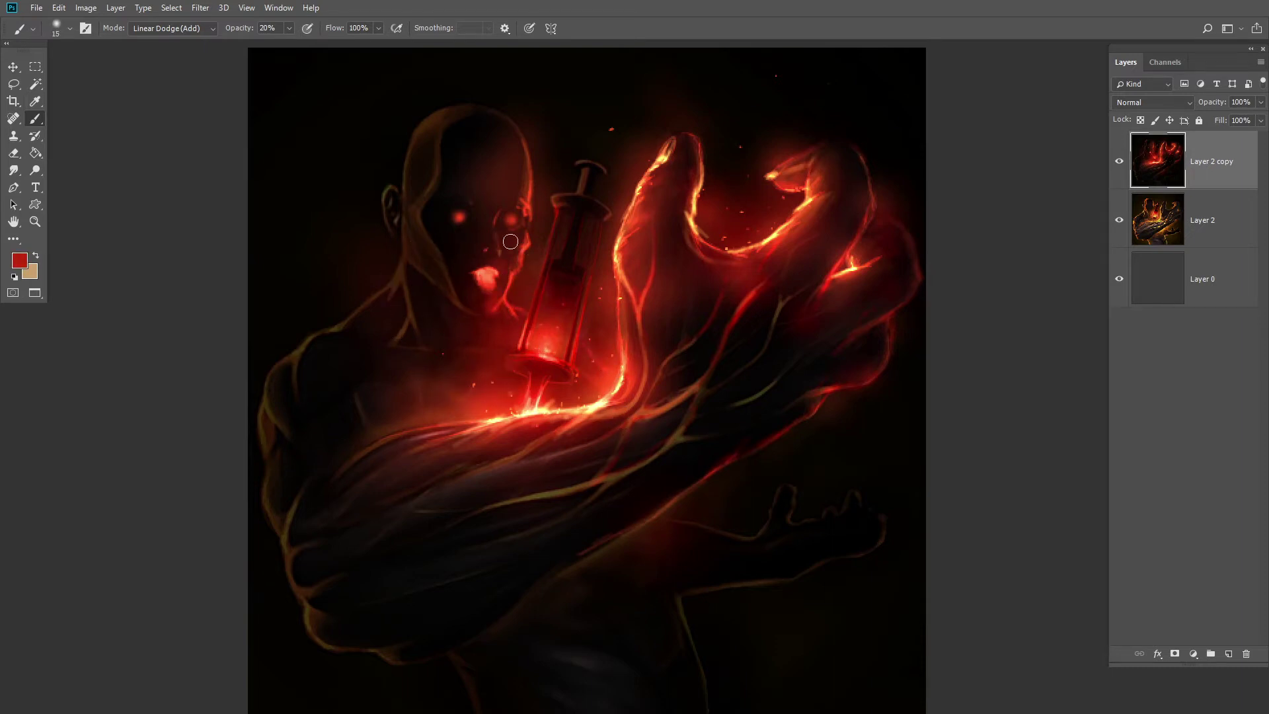
# Paint a soft red rim along the back of the jaw and neck with a small brush at 10% opacity.
pyautogui.press('[')
pyautogui.press('[')
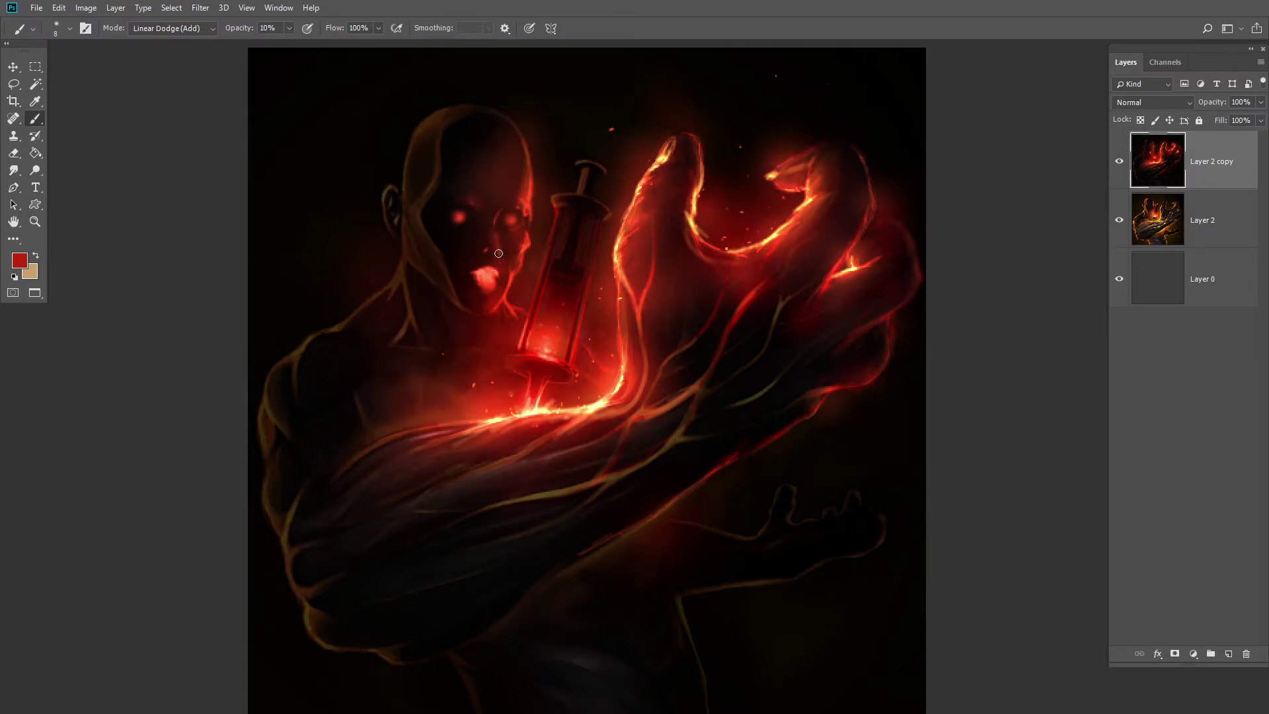
pyautogui.press(']')
pyautogui.moveTo(404, 238); pyautogui.dragTo(418, 266)
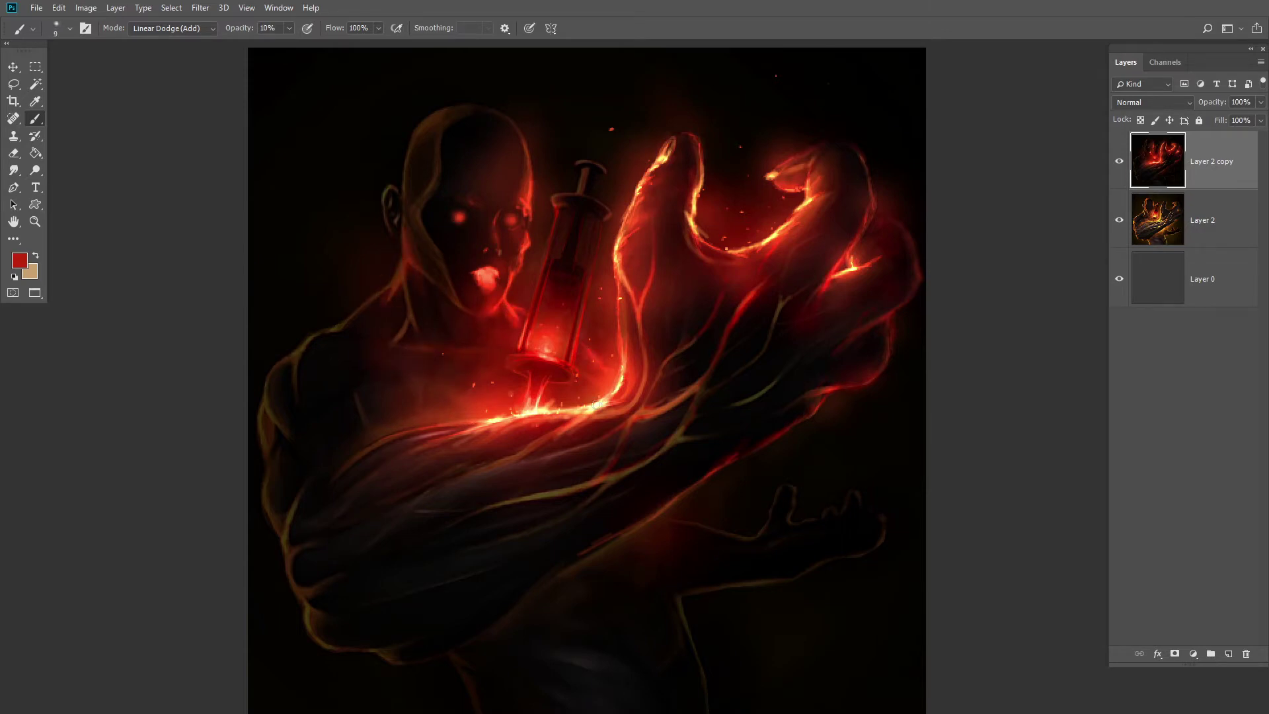
# Brush a soft red glow along the forearm's underside and the neck with a larger brush at 20% opacity.
pyautogui.press(']')
pyautogui.press(']')
pyautogui.press(']')
pyautogui.press(']')
pyautogui.press(']')
pyautogui.press('2')
pyautogui.moveTo(639, 515); pyautogui.dragTo(730, 462)
pyautogui.click(481, 398)
pyautogui.moveTo(376, 328); pyautogui.dragTo(403, 269)
# Paint fine glowing details on the eyes, nose and lips with a 1 px brush at 100% opacity.
pyautogui.press('[')
pyautogui.press('[')
pyautogui.press('[')
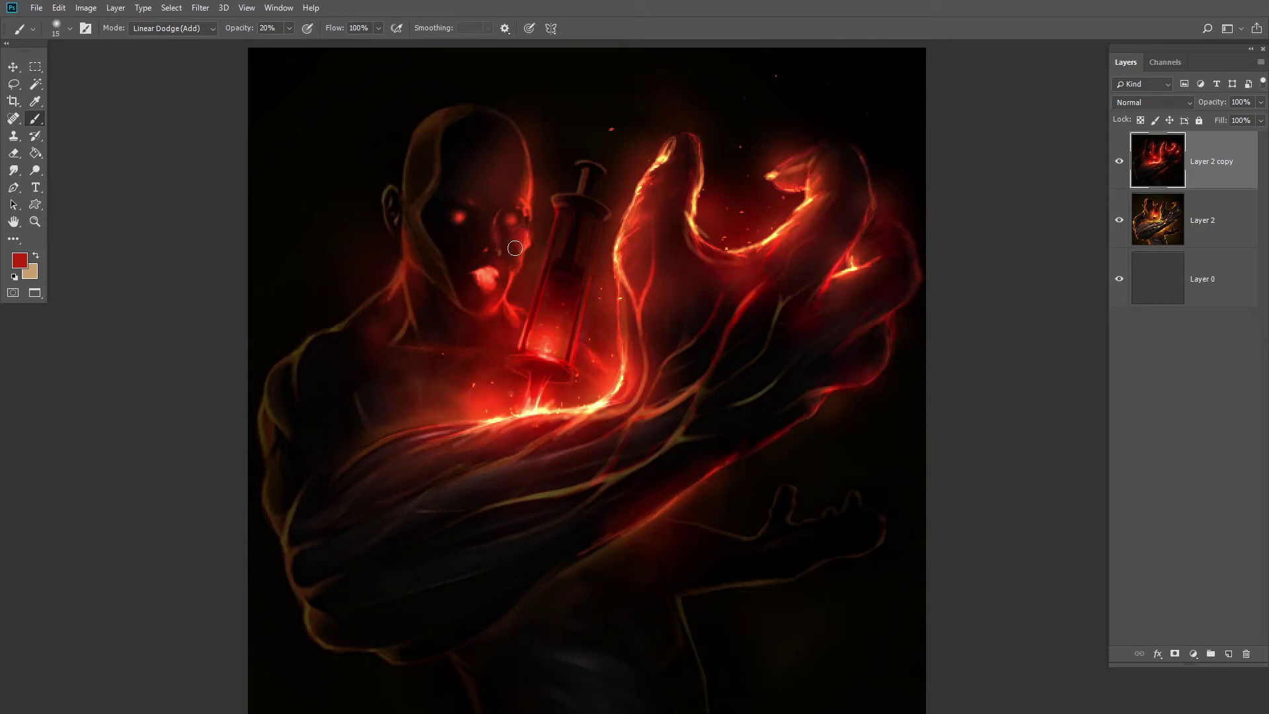
pyautogui.press('[')
pyautogui.press('[')
pyautogui.press('[')
pyautogui.press('[')
pyautogui.press('[')
pyautogui.press('[')
pyautogui.press('[')
pyautogui.press('[')
pyautogui.press('[')
pyautogui.press('[')
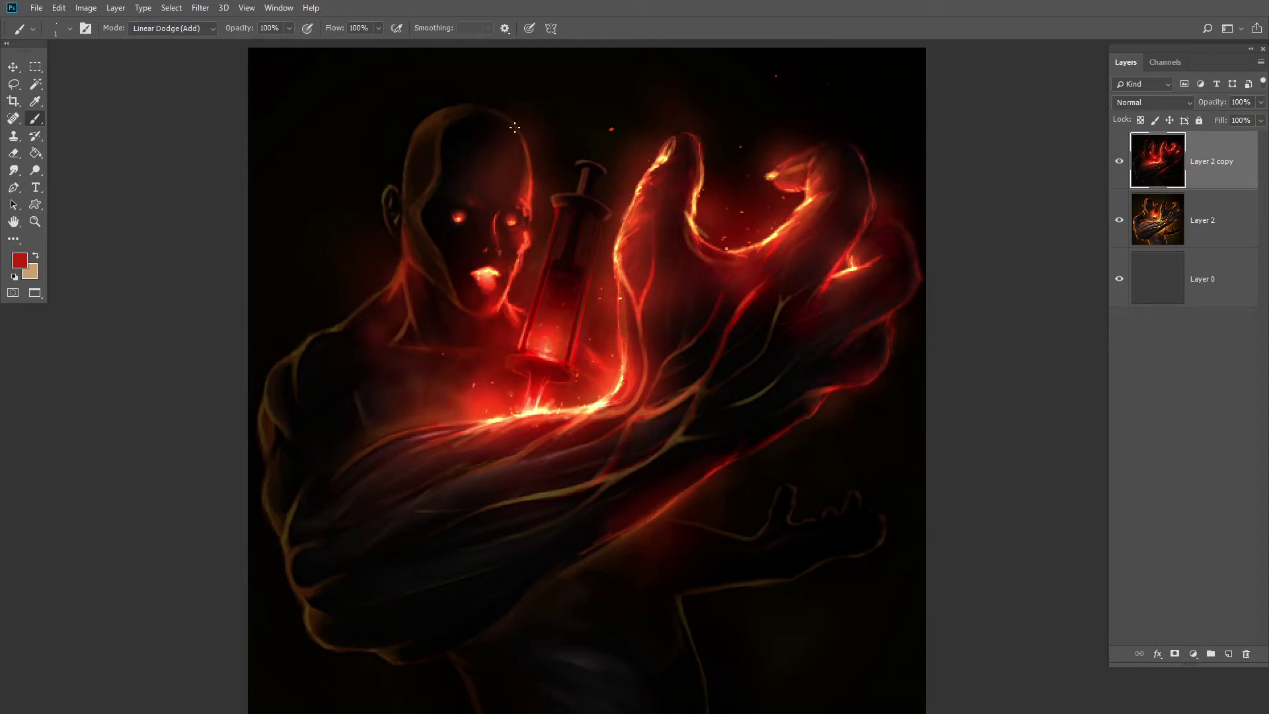
# Sample the glow colours beside the syringe and dot small bright sparks around it with a tiny brush.
pyautogui.keyDown('alt'); pyautogui.click(618, 384); pyautogui.keyUp('alt')
pyautogui.keyDown('alt'); pyautogui.click(597, 362); pyautogui.keyUp('alt')
pyautogui.press('8')
# Trace glowing red veins from the palm down the forearm and along its upper ridge with a 3 px brush at 20% opacity.
pyautogui.press('2')
pyautogui.press(']')
pyautogui.press(']')
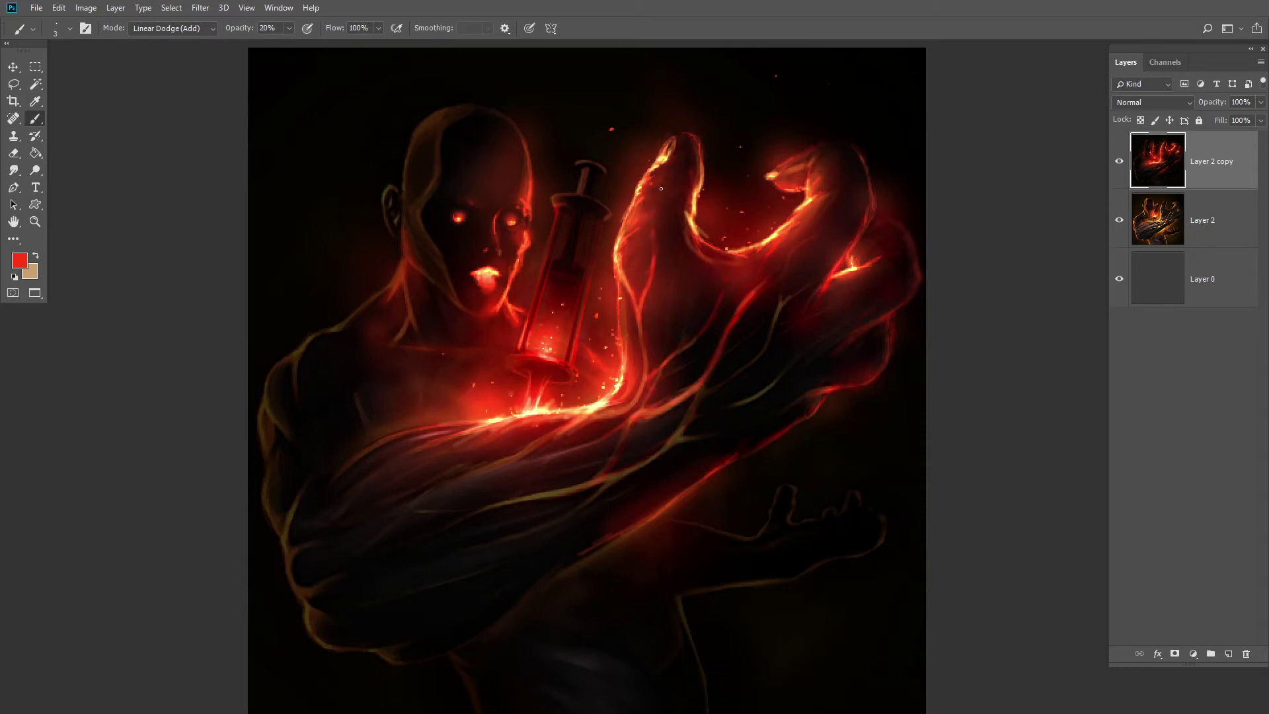
pyautogui.moveTo(811, 286)
pyautogui.mouseDown()
pyautogui.moveTo(663, 453)
pyautogui.moveTo(603, 472)
pyautogui.mouseUp()
pyautogui.moveTo(555, 436)
pyautogui.mouseDown()
pyautogui.moveTo(462, 478)
pyautogui.moveTo(404, 527)
pyautogui.mouseUp()
pyautogui.moveTo(463, 425)
pyautogui.mouseDown()
pyautogui.moveTo(418, 439)
pyautogui.moveTo(466, 452)
pyautogui.mouseUp()
pyautogui.moveTo(364, 451)
pyautogui.mouseDown()
pyautogui.moveTo(492, 440)
pyautogui.moveTo(473, 423)
pyautogui.moveTo(467, 438)
pyautogui.moveTo(411, 430)
pyautogui.mouseUp()
pyautogui.keyDown('alt'); pyautogui.click(489, 422); pyautogui.keyUp('alt')
pyautogui.moveTo(483, 422); pyautogui.dragTo(443, 426)
# Sample the palm's dark red and trace glowing veins across the palm and wrist with a 4 px brush at 20% opacity.
pyautogui.press(']')
pyautogui.press(']')
pyautogui.press(']')
pyautogui.press(']')
pyautogui.press(']')
pyautogui.press(']')
pyautogui.press(']')
pyautogui.press(']')
pyautogui.press(']')
pyautogui.press(']')
pyautogui.press(']')
pyautogui.press(']')
pyautogui.press(']')
pyautogui.press(']')
pyautogui.press(']')
pyautogui.press(']')
pyautogui.press(']')
pyautogui.press(']')
pyautogui.press(']')
pyautogui.press(']')
pyautogui.press('[')
pyautogui.press('[')
pyautogui.press('[')
pyautogui.press('[')
pyautogui.press('[')
pyautogui.press('[')
pyautogui.press('[')
pyautogui.press('[')
pyautogui.press('[')
pyautogui.press('[')
pyautogui.press('[')
pyautogui.press('[')
pyautogui.press('[')
pyautogui.press('[')
pyautogui.press('[')
pyautogui.press('[')
pyautogui.keyDown('alt'); pyautogui.click(743, 309); pyautogui.keyUp('alt')
pyautogui.press('[')
pyautogui.press('[')
pyautogui.moveTo(781, 305); pyautogui.dragTo(737, 372)
pyautogui.moveTo(747, 401); pyautogui.dragTo(810, 351)
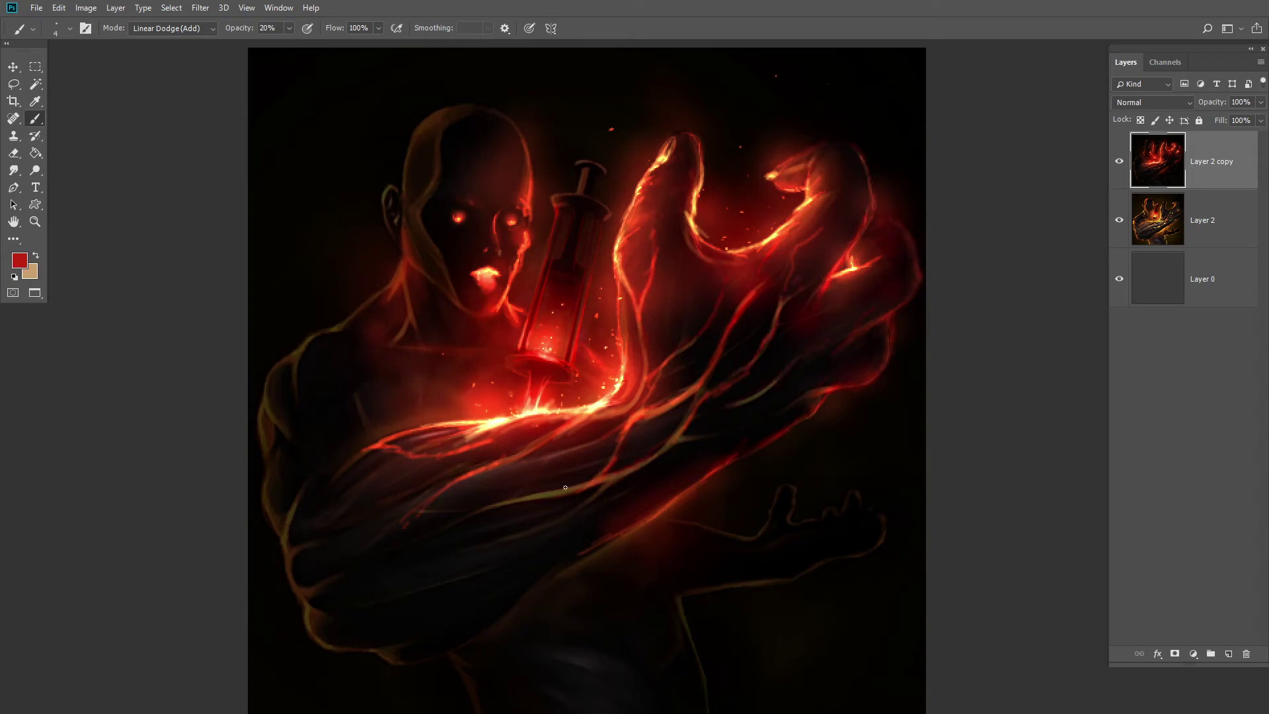
# Tint the palm deep red with a 150 px Soft Light brush at 20% opacity.
pyautogui.press('o')
pyautogui.press('r')
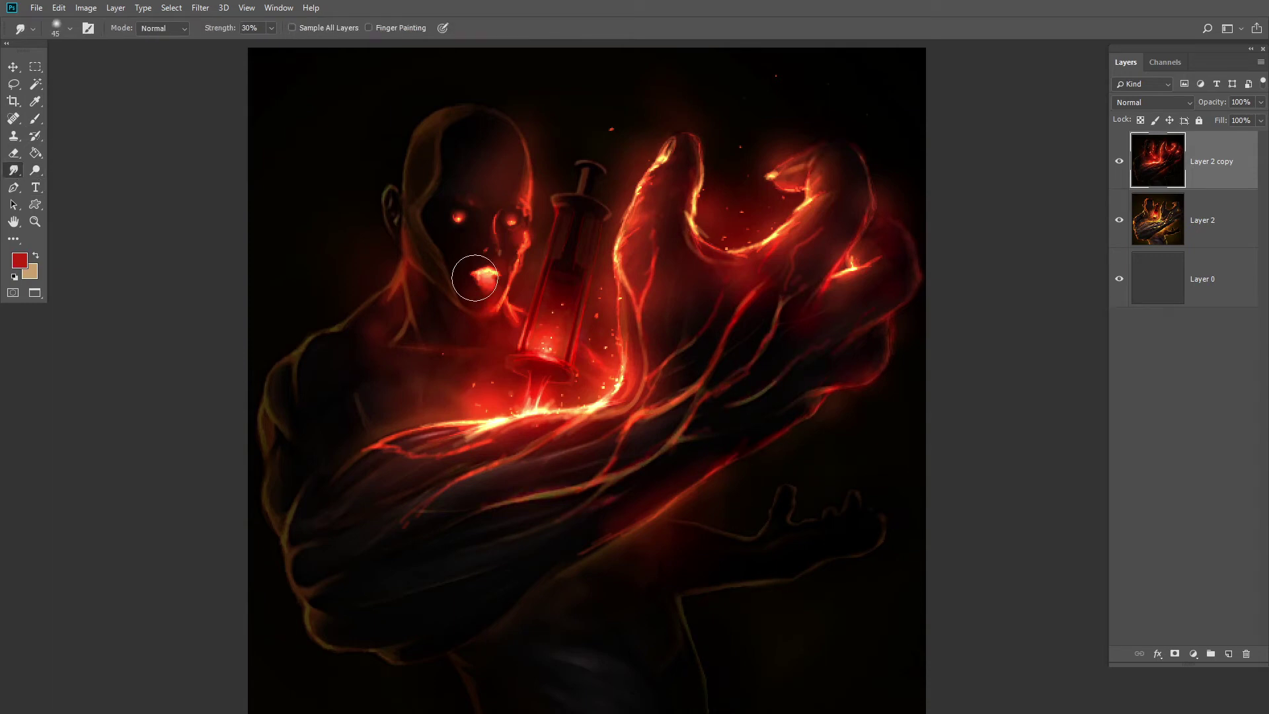
pyautogui.press('b')
pyautogui.click(172, 28)
pyautogui.click(159, 204)
pyautogui.press(']')
pyautogui.press(']')
pyautogui.press(']')
pyautogui.press(']')
pyautogui.press(']')
pyautogui.press(']')
pyautogui.press(']')
pyautogui.press(']')
pyautogui.press(']')
pyautogui.press(']')
pyautogui.press(']')
pyautogui.press(']')
pyautogui.press(']')
pyautogui.press(']')
pyautogui.moveTo(707, 294)
pyautogui.mouseDown()
pyautogui.moveTo(703, 331)
pyautogui.moveTo(745, 275)
pyautogui.mouseUp()
pyautogui.keyDown('alt'); pyautogui.click(624, 377); pyautogui.keyUp('alt')
pyautogui.moveTo(669, 252); pyautogui.dragTo(677, 215)
pyautogui.hotkey('ctrl', 'z')
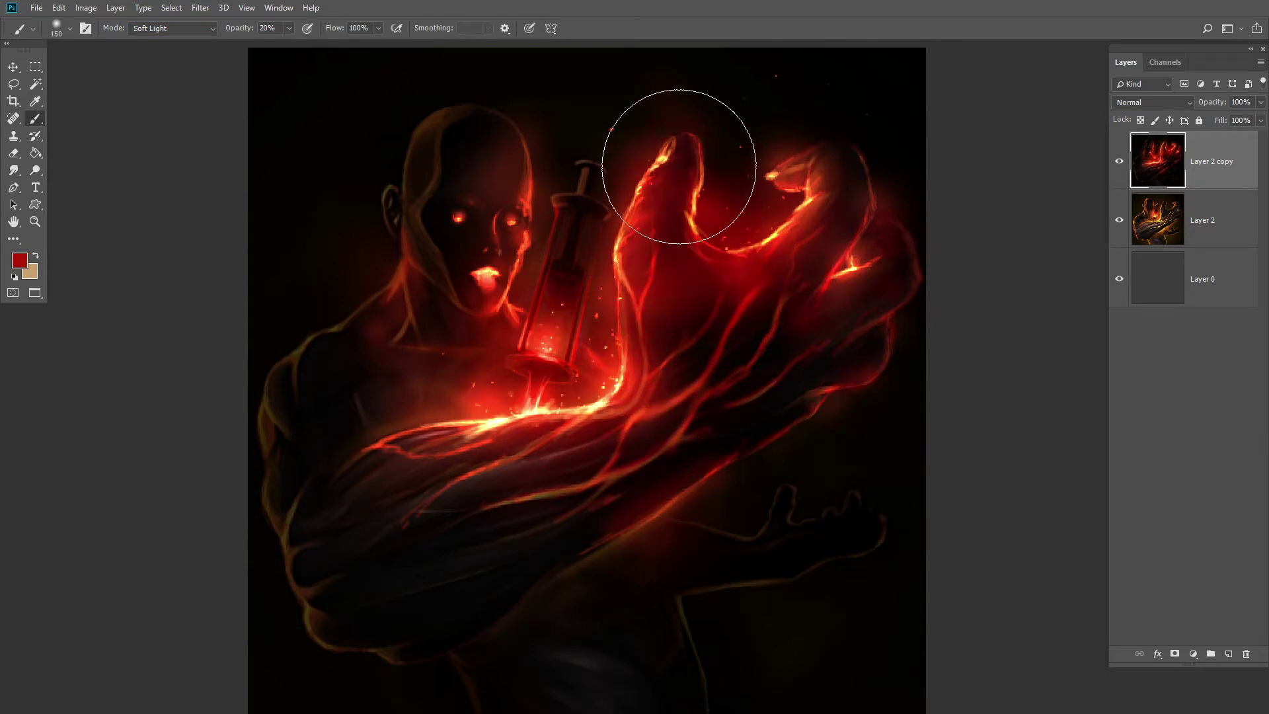
# Sample a brighter red from the glowing wrist edge and brush a Soft Light glow over the upright finger.
pyautogui.keyDown('alt'); pyautogui.click(587, 406); pyautogui.keyUp('alt')
pyautogui.keyDown('alt'); pyautogui.click(609, 399); pyautogui.keyUp('alt')
pyautogui.moveTo(645, 205); pyautogui.dragTo(672, 165)
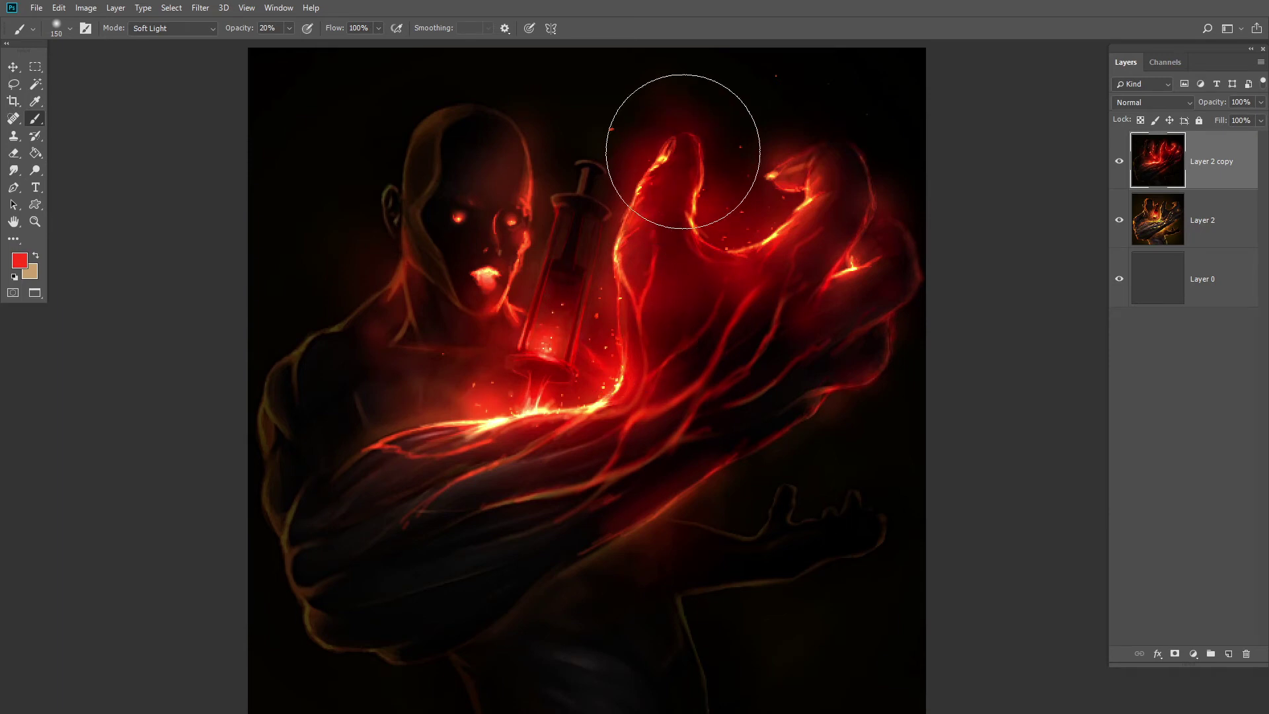
# Tint the shoulder outline and the head's rim red in Soft Light, reducing the brush to 45 px for the head.
pyautogui.keyDown('alt'); pyautogui.click(636, 337); pyautogui.keyUp('alt')
pyautogui.moveTo(370, 320)
pyautogui.mouseDown()
pyautogui.moveTo(331, 298)
pyautogui.moveTo(305, 360)
pyautogui.mouseUp()
pyautogui.press('[')
pyautogui.press('[')
pyautogui.press('[')
pyautogui.press('[')
pyautogui.press('[')
pyautogui.press('[')
pyautogui.press('[')
pyautogui.press('[')
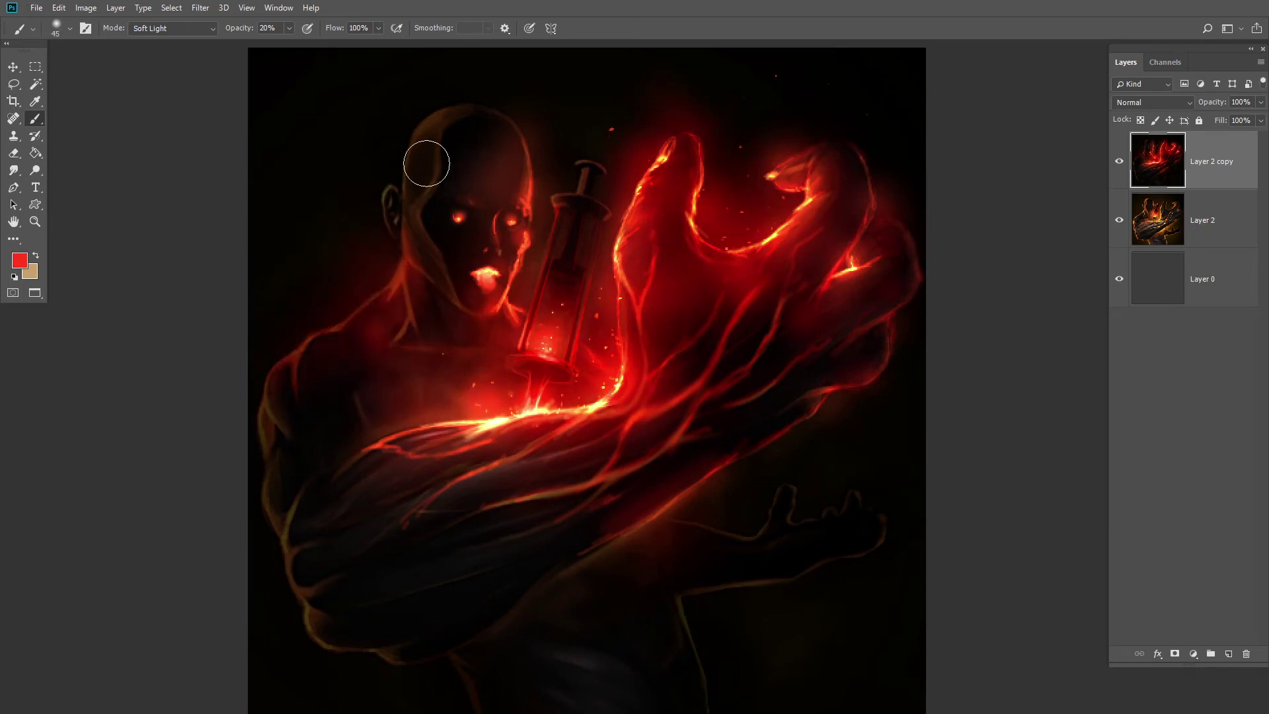
# Smudge the red vein lines on the upper forearm at 30% strength.
pyautogui.click(13, 171)
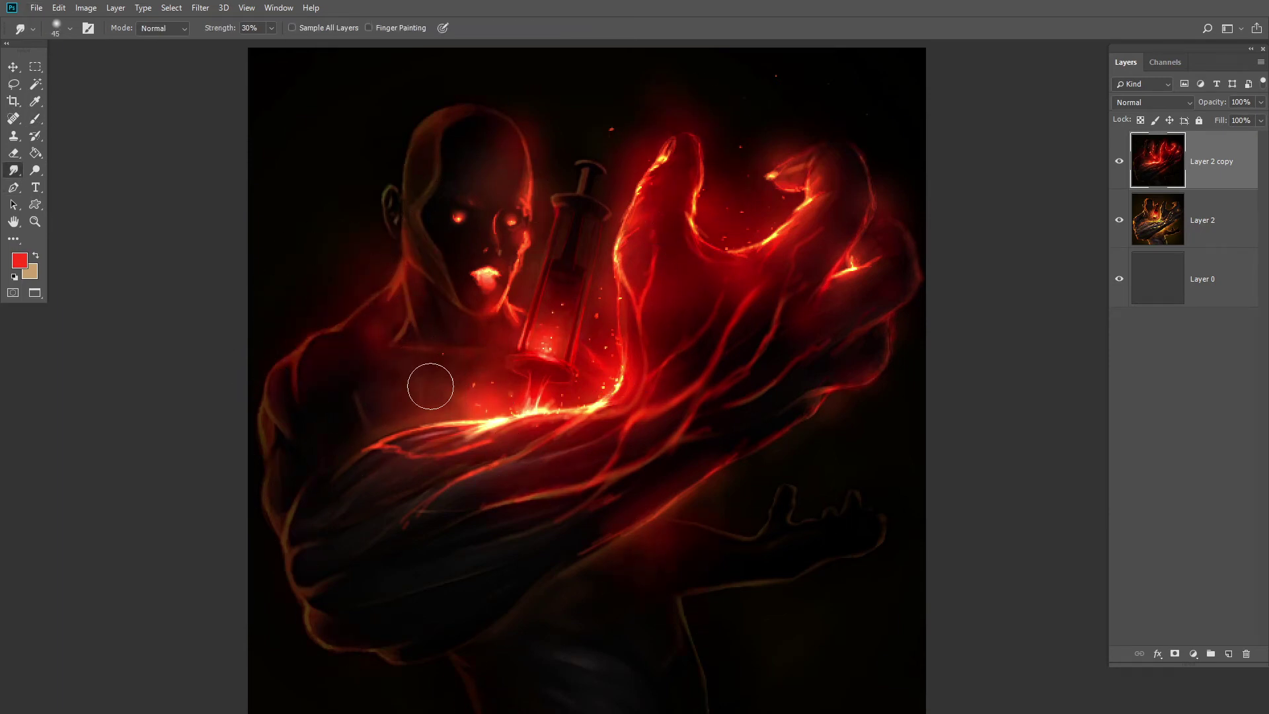
pyautogui.moveTo(442, 452); pyautogui.dragTo(390, 448)
# Paint bright highlights along the palm veins and both finger edges with a 2 px Soft Light brush at 100% opacity.
pyautogui.press('b')
pyautogui.keyDown('alt'); pyautogui.click(672, 368); pyautogui.keyUp('alt')
pyautogui.moveTo(635, 301); pyautogui.dragTo(642, 334)
pyautogui.moveTo(748, 301); pyautogui.dragTo(799, 216)
pyautogui.moveTo(628, 225); pyautogui.dragTo(647, 168)
pyautogui.moveTo(787, 223); pyautogui.dragTo(820, 193)
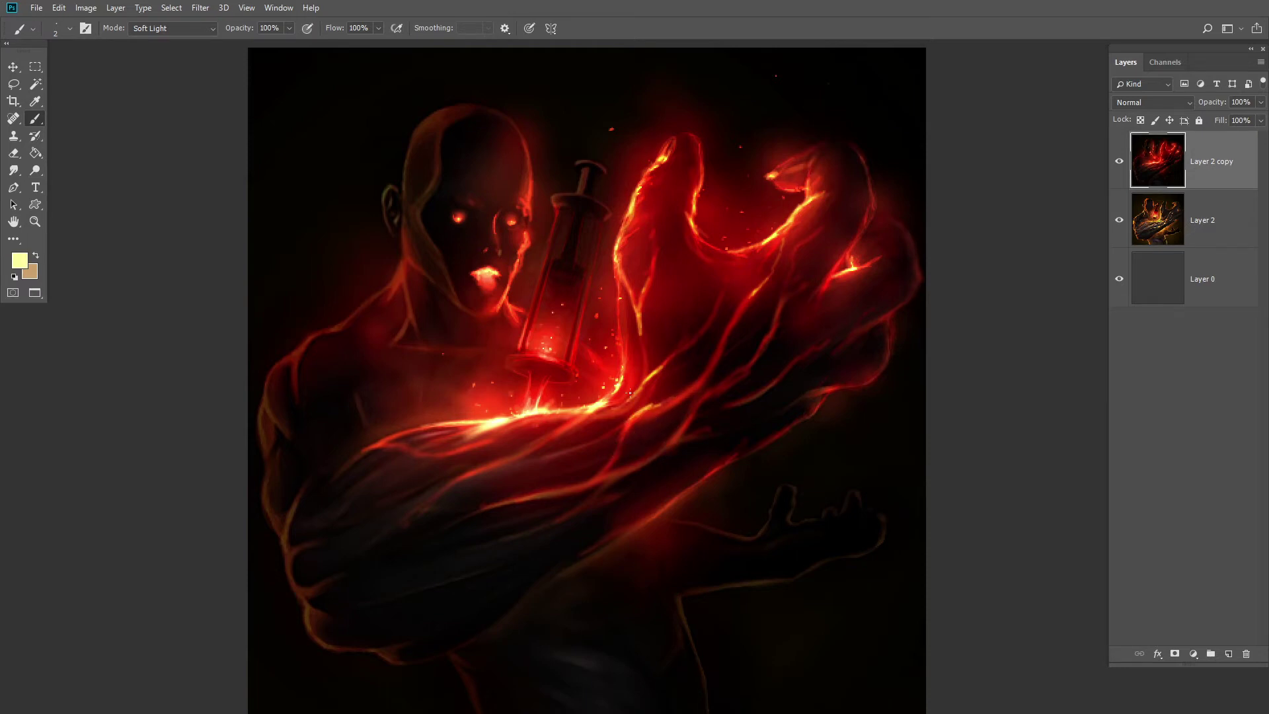
# Undo the last two strokes and paint pale yellow highlights along the wrist edge beside the syringe.
pyautogui.hotkey('ctrl', 'alt', 'z')
pyautogui.hotkey('ctrl', 'alt', 'z')
pyautogui.moveTo(621, 312)
pyautogui.mouseDown()
pyautogui.moveTo(621, 389)
pyautogui.moveTo(596, 408)
pyautogui.mouseUp()
pyautogui.moveTo(616, 268); pyautogui.dragTo(619, 300)
# Touch up the palm veins, finger crease and outer hand edge with orange and yellow colours sampled from each area.
pyautogui.keyDown('alt'); pyautogui.click(741, 306); pyautogui.keyUp('alt')
pyautogui.keyDown('alt'); pyautogui.click(757, 294); pyautogui.keyUp('alt')
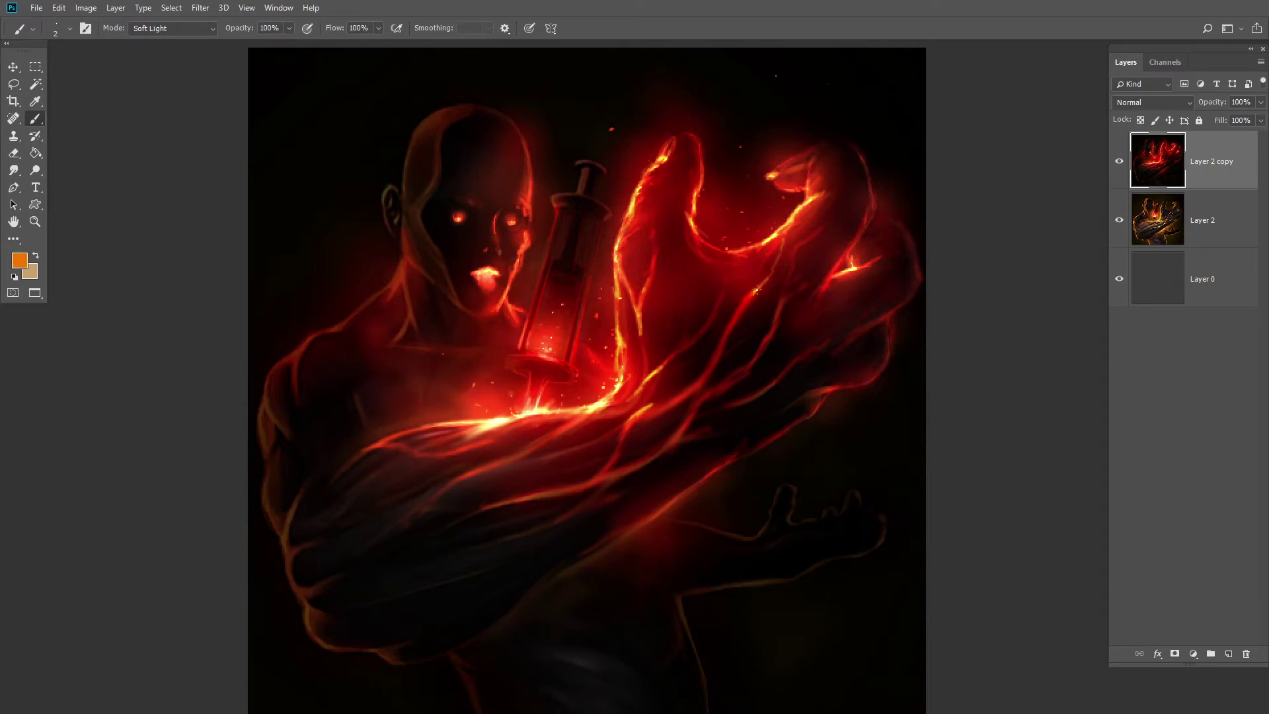
pyautogui.keyDown('alt'); pyautogui.click(791, 222); pyautogui.keyUp('alt')
pyautogui.keyDown('alt'); pyautogui.click(853, 267); pyautogui.keyUp('alt')
pyautogui.keyDown('alt'); pyautogui.click(887, 313); pyautogui.keyUp('alt')
# Sample the wrist edge's yellows and highlight the wrist down to the forearm ridge and the upright fingertip.
pyautogui.keyDown('alt'); pyautogui.click(617, 351); pyautogui.keyUp('alt')
pyautogui.keyDown('alt'); pyautogui.click(620, 384); pyautogui.keyUp('alt')
pyautogui.moveTo(618, 350)
pyautogui.mouseDown()
pyautogui.moveTo(623, 392)
pyautogui.moveTo(569, 426)
pyautogui.mouseUp()
pyautogui.keyDown('alt'); pyautogui.click(768, 269); pyautogui.keyUp('alt')
pyautogui.keyDown('alt'); pyautogui.click(616, 250); pyautogui.keyUp('alt')
pyautogui.moveTo(664, 142); pyautogui.dragTo(651, 169)
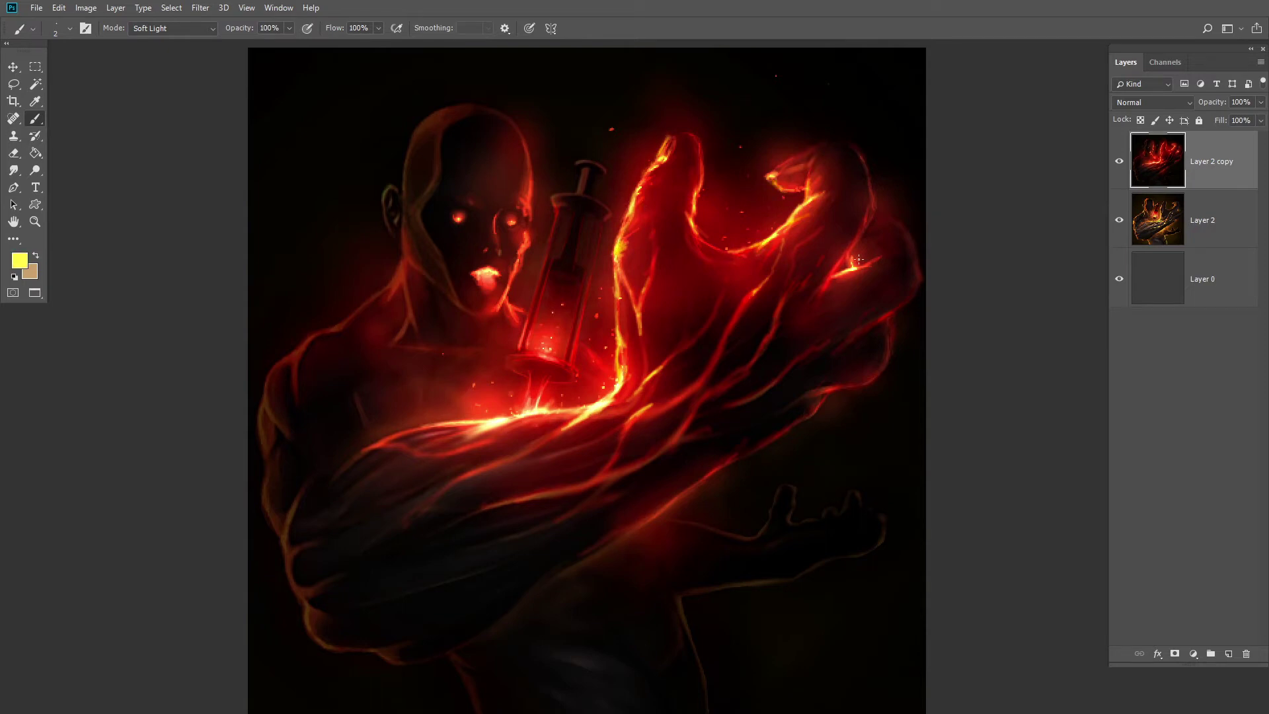
# Sample the forearm ridge's brightest colour and highlight the ridge below the syringe and the adjacent wrist vein.
pyautogui.keyDown('alt'); pyautogui.click(489, 421); pyautogui.keyUp('alt')
pyautogui.moveTo(497, 427); pyautogui.dragTo(460, 442)
pyautogui.moveTo(663, 367); pyautogui.dragTo(632, 399)
# Sample the yellow of the vein near the wrist edge and highlight that vein and the forearm's upper contour.
pyautogui.keyDown('alt'); pyautogui.click(639, 327); pyautogui.keyUp('alt')
pyautogui.keyDown('alt'); pyautogui.click(640, 323); pyautogui.keyUp('alt')
pyautogui.moveTo(650, 291); pyautogui.dragTo(642, 354)
pyautogui.moveTo(395, 435)
pyautogui.mouseDown()
pyautogui.moveTo(346, 465)
pyautogui.moveTo(447, 424)
pyautogui.mouseUp()
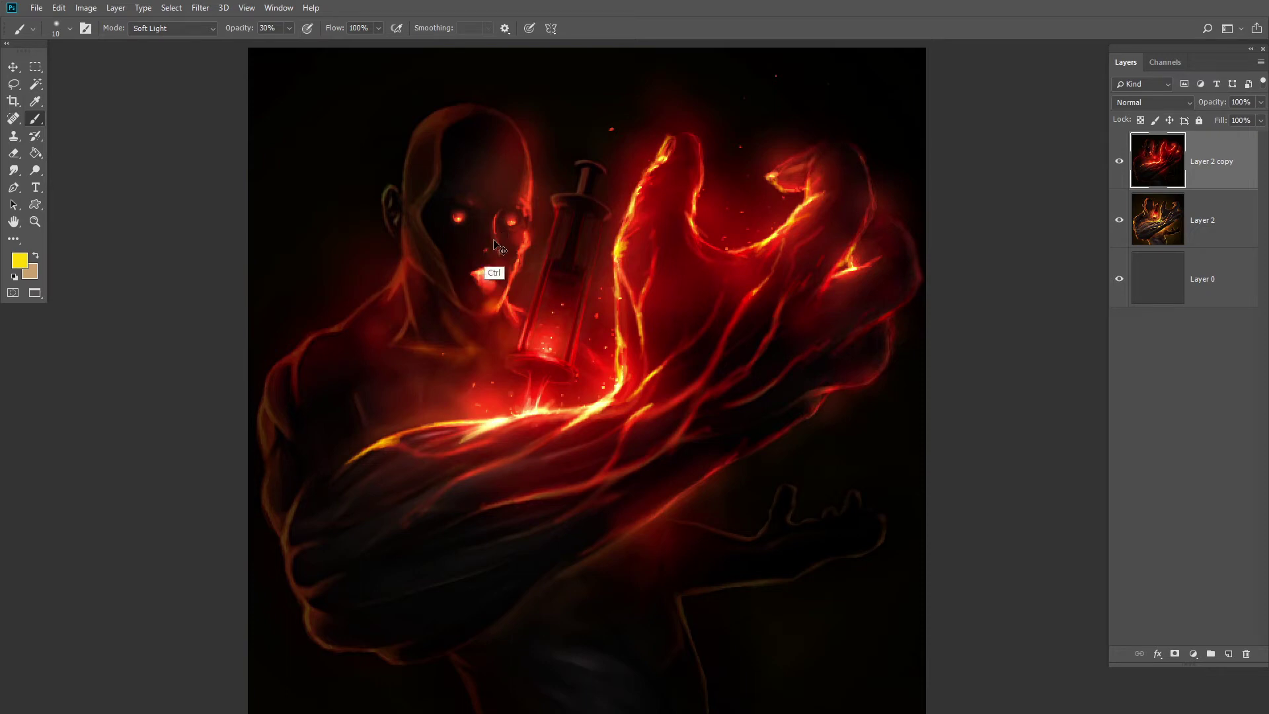
# Cover the inner contour line on the side of the head with the face's sampled dark colour at 100% opacity.
pyautogui.keyDown('alt'); pyautogui.click(442, 195); pyautogui.keyUp('alt')
pyautogui.press(']')
pyautogui.press(']')
pyautogui.press('0')
pyautogui.moveTo(443, 183); pyautogui.dragTo(448, 141)
# Dot small sparks below the forearm with a size 3 Linear Dodge (Add) brush, using red sampled near the background arm.
pyautogui.press('z')
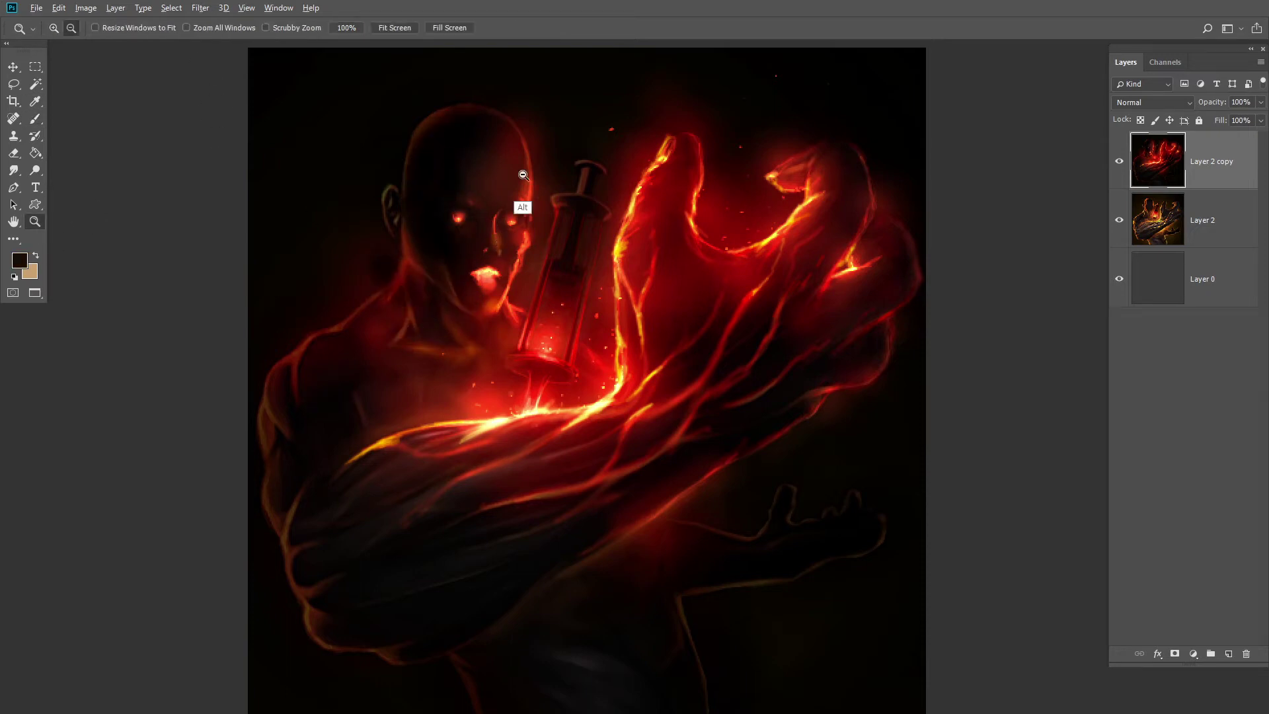
pyautogui.hotkey('ctrl', '0')
pyautogui.click(35, 119)
pyautogui.press('[')
pyautogui.press('[')
pyautogui.press('[')
pyautogui.press('[')
pyautogui.press('[')
pyautogui.press('[')
pyautogui.keyDown('alt'); pyautogui.click(674, 492); pyautogui.keyUp('alt')
pyautogui.click(174, 28)
pyautogui.click(173, 196)
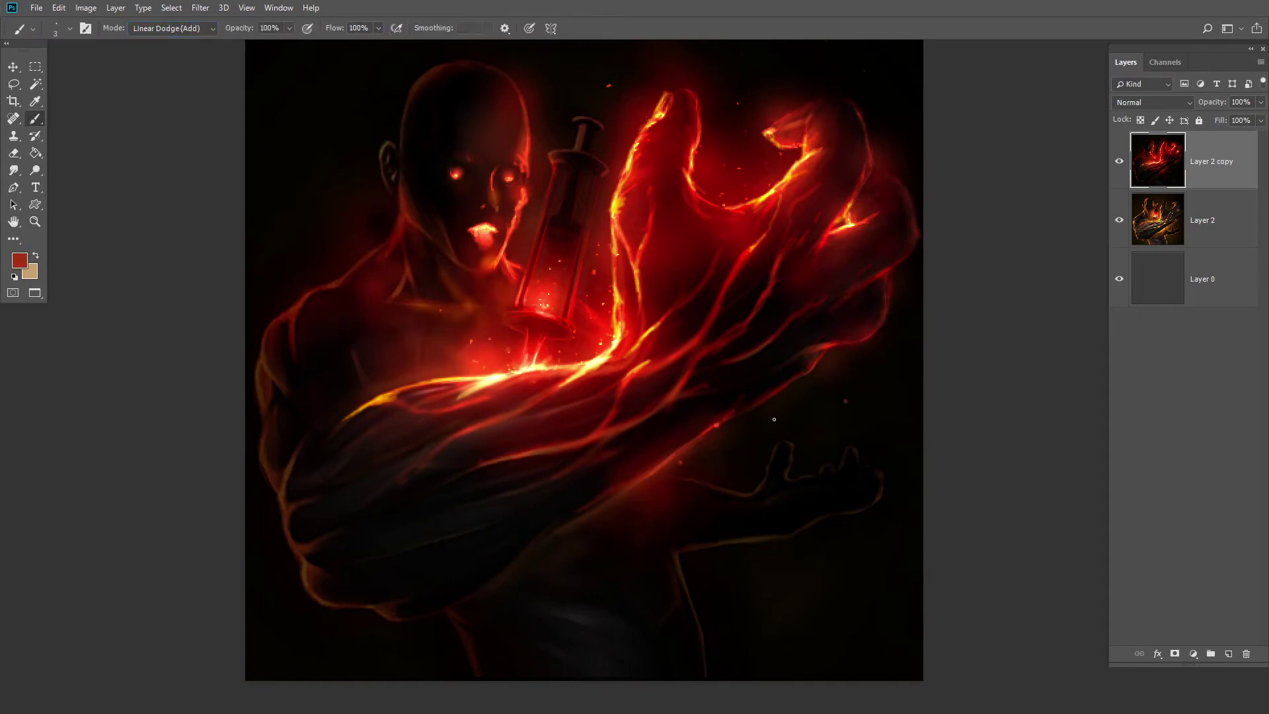
# Sample the glowing reds and oranges of the forearm and hand and dot sparks around the injection point and in the palm.
pyautogui.keyDown('alt'); pyautogui.click(593, 363); pyautogui.keyUp('alt')
pyautogui.click(577, 360)
pyautogui.click(590, 345)
pyautogui.keyDown('alt'); pyautogui.click(651, 228); pyautogui.keyUp('alt')
pyautogui.click(658, 243)
pyautogui.keyDown('alt'); pyautogui.click(618, 204); pyautogui.keyUp('alt')
pyautogui.click(636, 185)
# Trace fine highlights along the hand and forearm veins at 33% opacity, using orange and pale yellow sampled from the glowing skin.
pyautogui.keyDown('alt'); pyautogui.click(447, 359); pyautogui.keyUp('alt')
pyautogui.keyDown('alt'); pyautogui.click(638, 401); pyautogui.keyUp('alt')
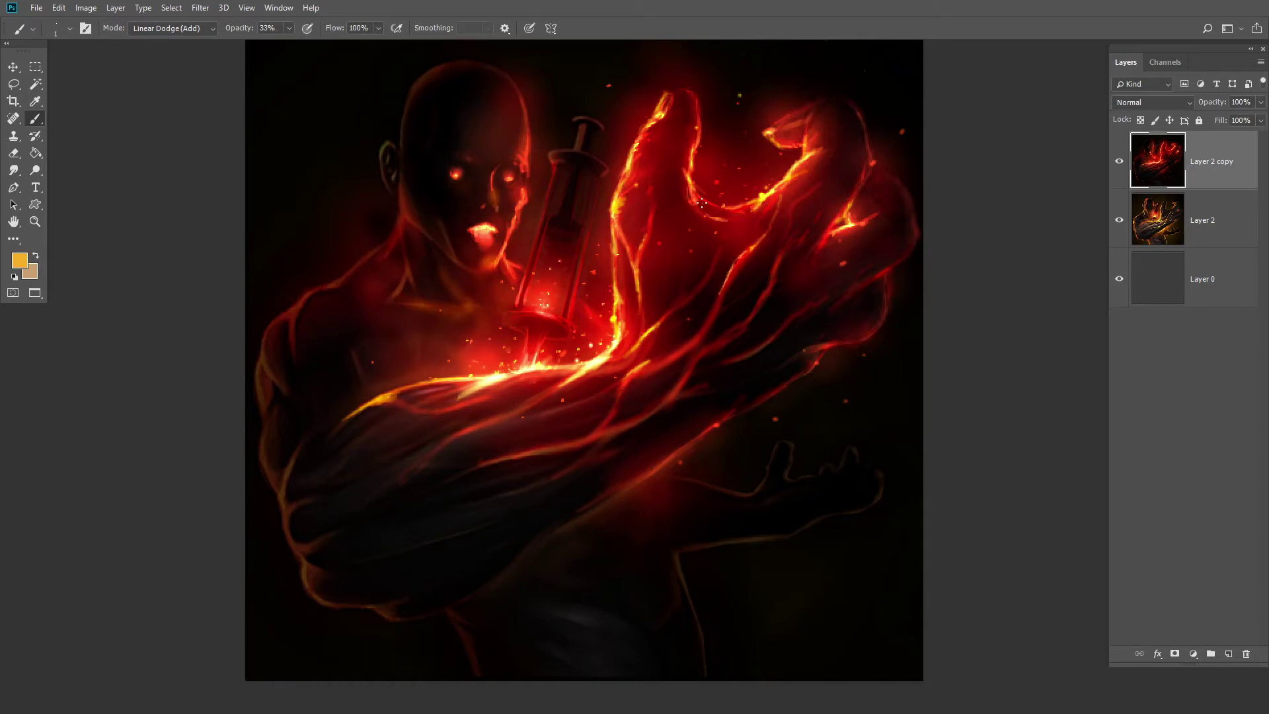
pyautogui.keyDown('alt'); pyautogui.click(783, 323); pyautogui.keyUp('alt')
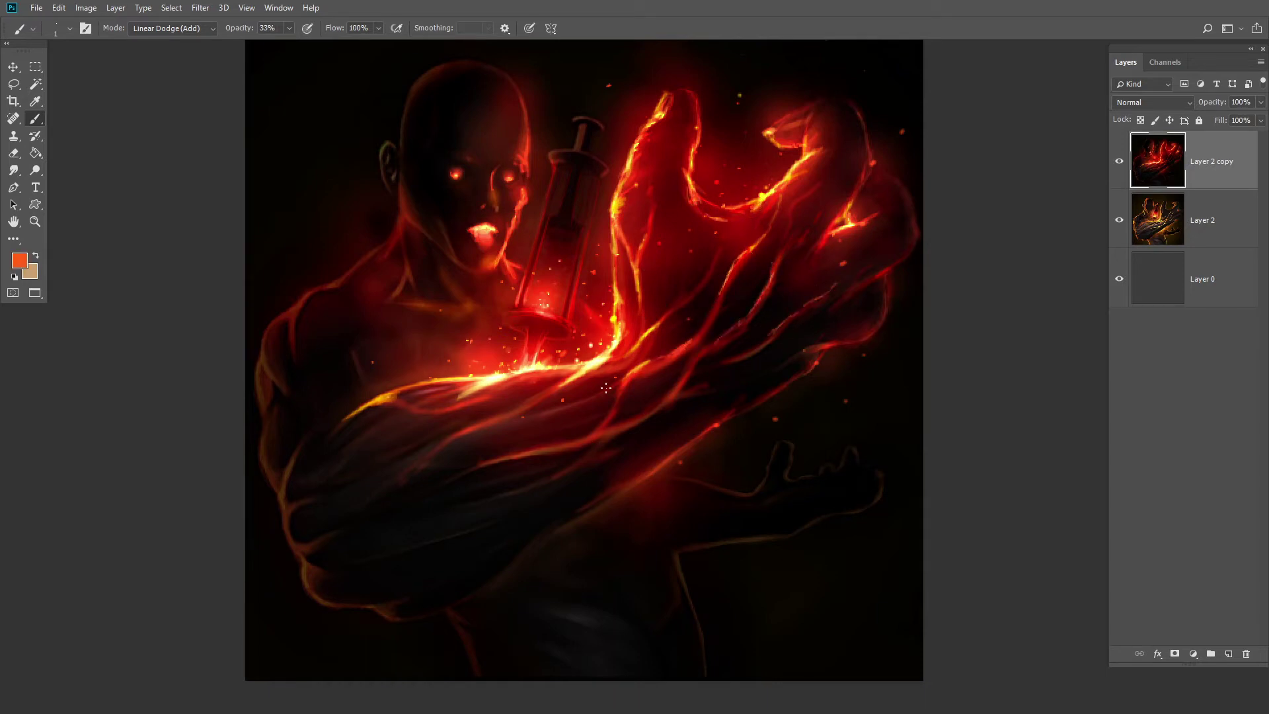
pyautogui.keyDown('alt'); pyautogui.click(622, 315); pyautogui.keyUp('alt')
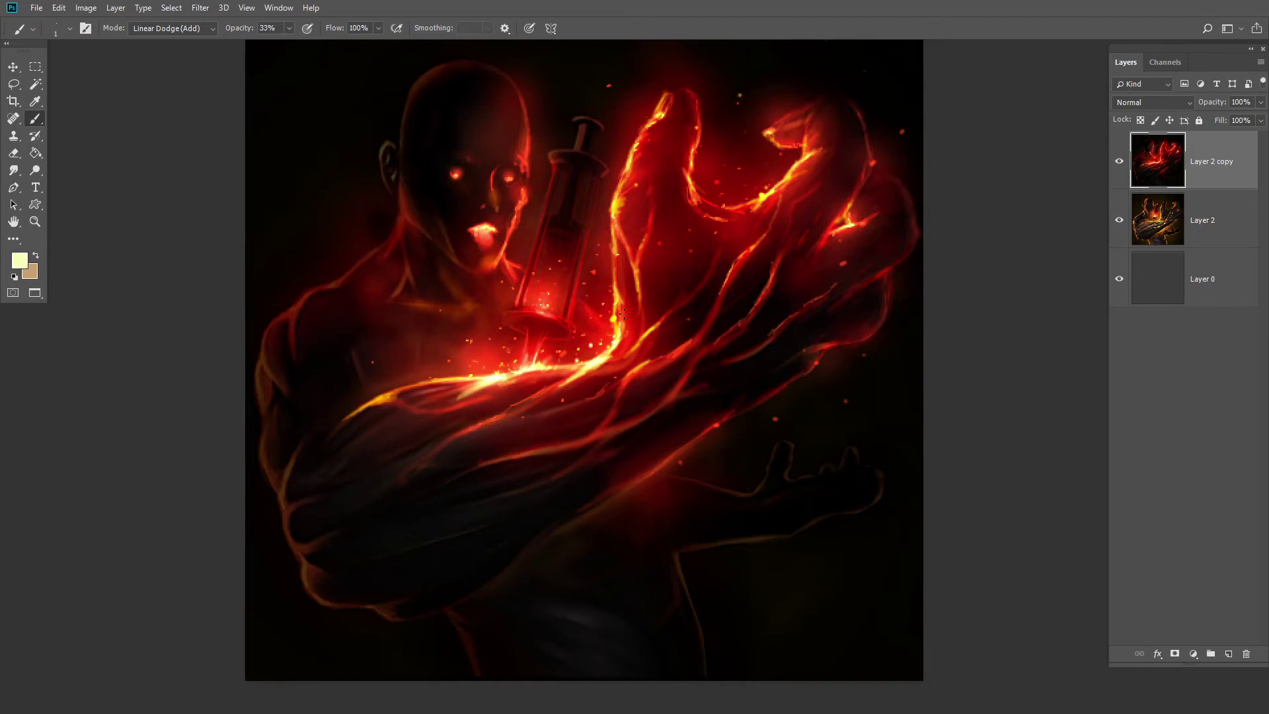
# Sample orange tones from the forearm vein and near the syringe and brighten the syringe's outline.
pyautogui.keyDown('alt'); pyautogui.click(690, 383); pyautogui.keyUp('alt')
pyautogui.keyDown('alt'); pyautogui.click(506, 303); pyautogui.keyUp('alt')
pyautogui.moveTo(577, 281); pyautogui.dragTo(557, 337)
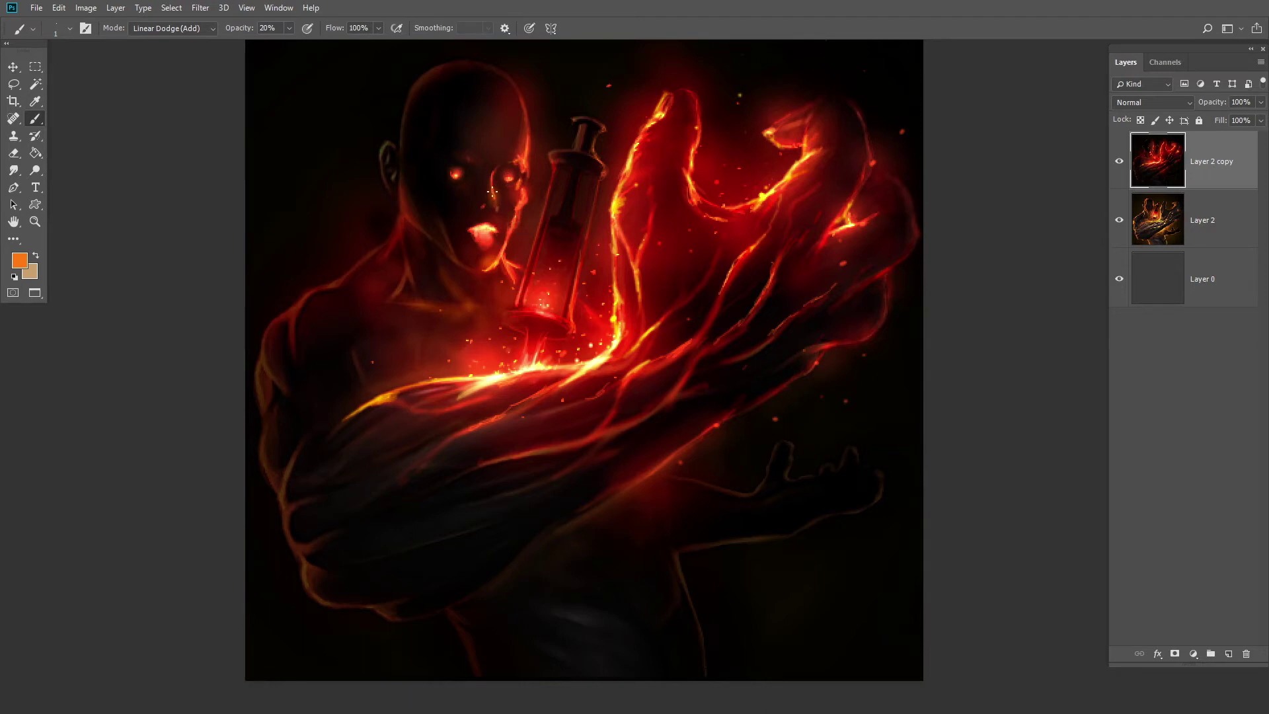
# Sample reds from the mouth and palm and paint glowing accents on the cheek and brow at 20% opacity.
pyautogui.keyDown('alt'); pyautogui.click(477, 236); pyautogui.keyUp('alt')
pyautogui.press(']')
pyautogui.press(']')
pyautogui.press(']')
pyautogui.press(']')
pyautogui.press(']')
pyautogui.press(']')
pyautogui.press(']')
pyautogui.press(']')
pyautogui.press(']')
pyautogui.press(']')
pyautogui.keyDown('alt'); pyautogui.click(641, 244); pyautogui.keyUp('alt')
pyautogui.moveTo(444, 189); pyautogui.dragTo(440, 196)
pyautogui.press('[')
pyautogui.press('[')
pyautogui.moveTo(471, 156); pyautogui.dragTo(504, 161)
# Sample the face's orange tones and highlight the upper lip, chin and outer forehead edge with a size 2 brush.
pyautogui.keyDown('alt'); pyautogui.click(497, 246); pyautogui.keyUp('alt')
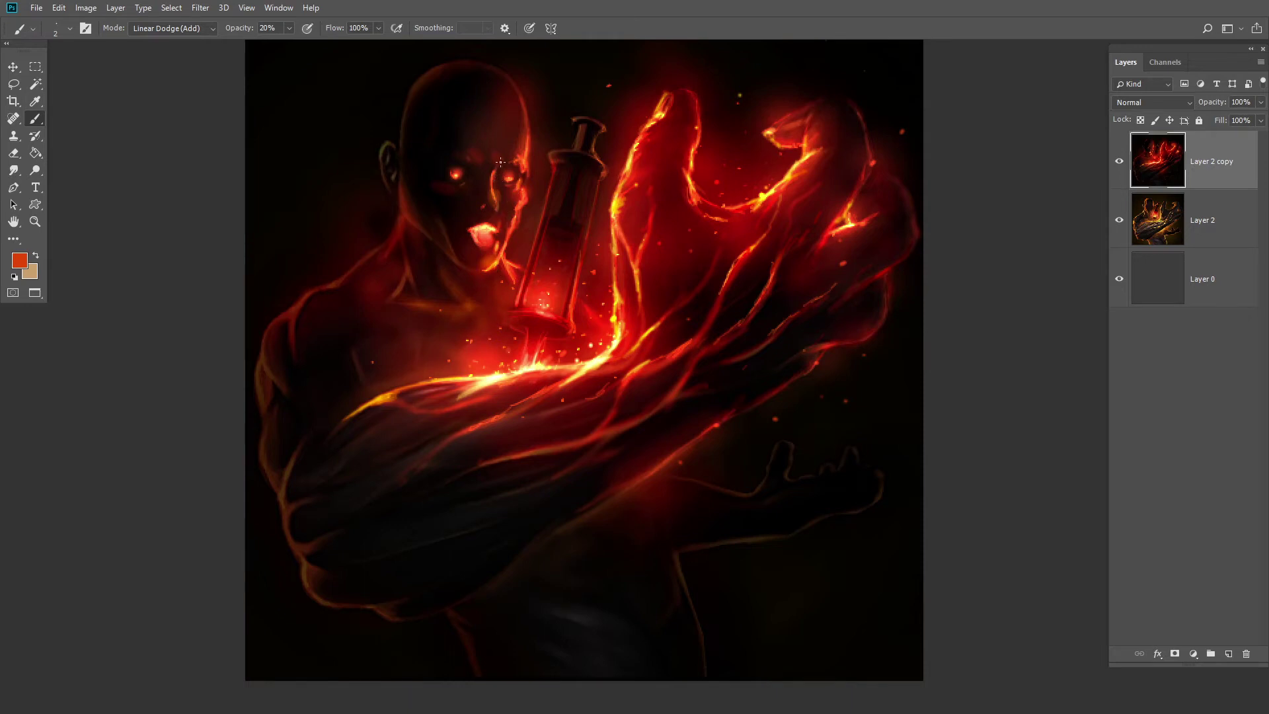
pyautogui.keyDown('alt'); pyautogui.click(491, 211); pyautogui.keyUp('alt')
pyautogui.keyDown('alt'); pyautogui.click(513, 251); pyautogui.keyUp('alt')
pyautogui.click(482, 207)
pyautogui.moveTo(494, 243); pyautogui.dragTo(491, 253)
pyautogui.moveTo(520, 122); pyautogui.dragTo(529, 142)
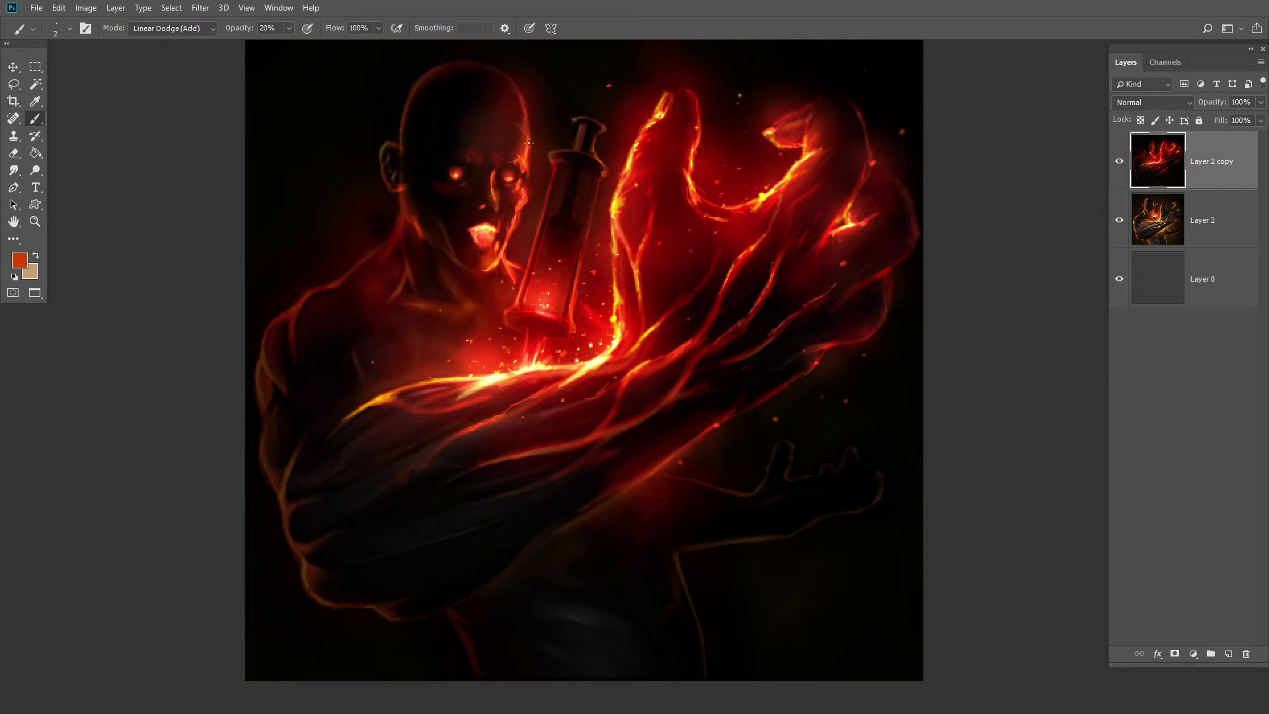
# Dab a soft glow over the lower cheek with a size 125 brush.
pyautogui.hotkey('ctrl', 'alt')
pyautogui.hotkey('ctrl', 'alt')
pyautogui.click(461, 218)
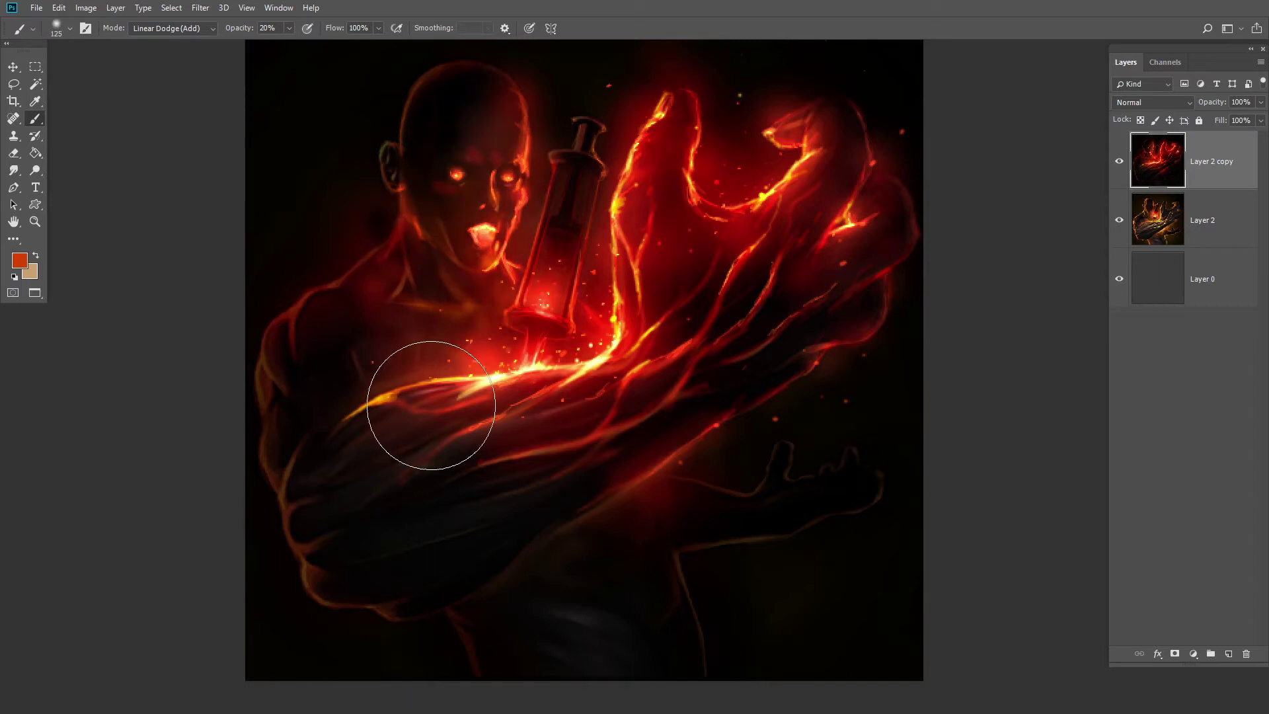
# Sample the cheek's dark red and build up glowing contour lines on the neck, shoulder and jaw, undoing unwanted strokes.
pyautogui.keyDown('alt'); pyautogui.click(444, 220); pyautogui.keyUp('alt')
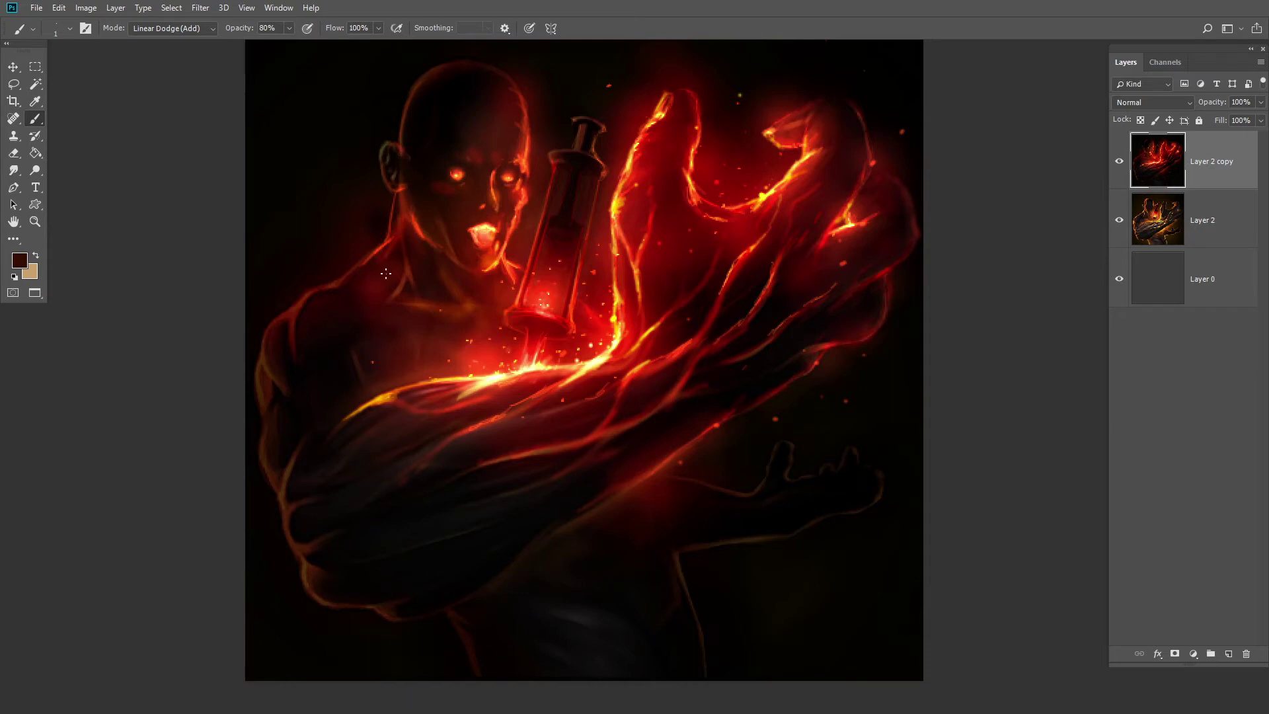
pyautogui.press(']')
pyautogui.press(']')
pyautogui.press(']')
pyautogui.press(']')
pyautogui.press(']')
pyautogui.press(']')
pyautogui.press(']')
pyautogui.press(']')
pyautogui.moveTo(408, 242); pyautogui.dragTo(431, 301)
pyautogui.hotkey('ctrl', 'z')
pyautogui.moveTo(397, 222); pyautogui.dragTo(389, 271)
pyautogui.moveTo(392, 221); pyautogui.dragTo(390, 254)
pyautogui.hotkey('ctrl', 'z')
pyautogui.moveTo(511, 263); pyautogui.dragTo(519, 258)
pyautogui.click(352, 245)
pyautogui.hotkey('ctrl', 'z')
# Enlarge the brush and dab a soft glow on the lower wrist edge.
pyautogui.press(']')
pyautogui.press(']')
pyautogui.press(']')
pyautogui.press(']')
pyautogui.press(']')
pyautogui.press(']')
pyautogui.press(']')
pyautogui.press(']')
pyautogui.press(']')
pyautogui.press(']')
pyautogui.click(813, 371)
pyautogui.keyDown('alt'); pyautogui.click(696, 390); pyautogui.keyUp('alt')
pyautogui.moveTo(732, 423); pyautogui.dragTo(742, 430)
pyautogui.hotkey('ctrl', 'z')
pyautogui.click(811, 369)
pyautogui.hotkey('ctrl', 'z')
# Set the brush opacity to 20%, sample the palm's red, and dab glows on the palm and the forearm's lower edge.
pyautogui.press('2')
pyautogui.keyDown('alt'); pyautogui.click(696, 191); pyautogui.keyUp('alt')
pyautogui.click(729, 197)
pyautogui.click(737, 431)
# Set the brush opacity to 10%, enlarge the brush, and dab a soft glow below the forearm with red sampled from it.
pyautogui.press('1')
pyautogui.press(']')
pyautogui.press(']')
pyautogui.press(']')
pyautogui.press(']')
pyautogui.press(']')
pyautogui.press(']')
pyautogui.click(847, 152)
pyautogui.hotkey('ctrl', 'z')
pyautogui.hotkey('ctrl', 'z')
pyautogui.keyDown('alt'); pyautogui.click(576, 375); pyautogui.keyUp('alt')
pyautogui.click(604, 495)
# Shrink the brush to size 3 and trace red glowing contours along the background arm, waist and hip.
pyautogui.press('[')
pyautogui.press('[')
pyautogui.press('[')
pyautogui.press('[')
pyautogui.press('[')
pyautogui.press('[')
pyautogui.press('[')
pyautogui.press('[')
pyautogui.press('[')
pyautogui.press('[')
pyautogui.press('[')
pyautogui.press('[')
pyautogui.press('[')
pyautogui.press('[')
pyautogui.press('[')
pyautogui.press('[')
pyautogui.press('[')
pyautogui.press('[')
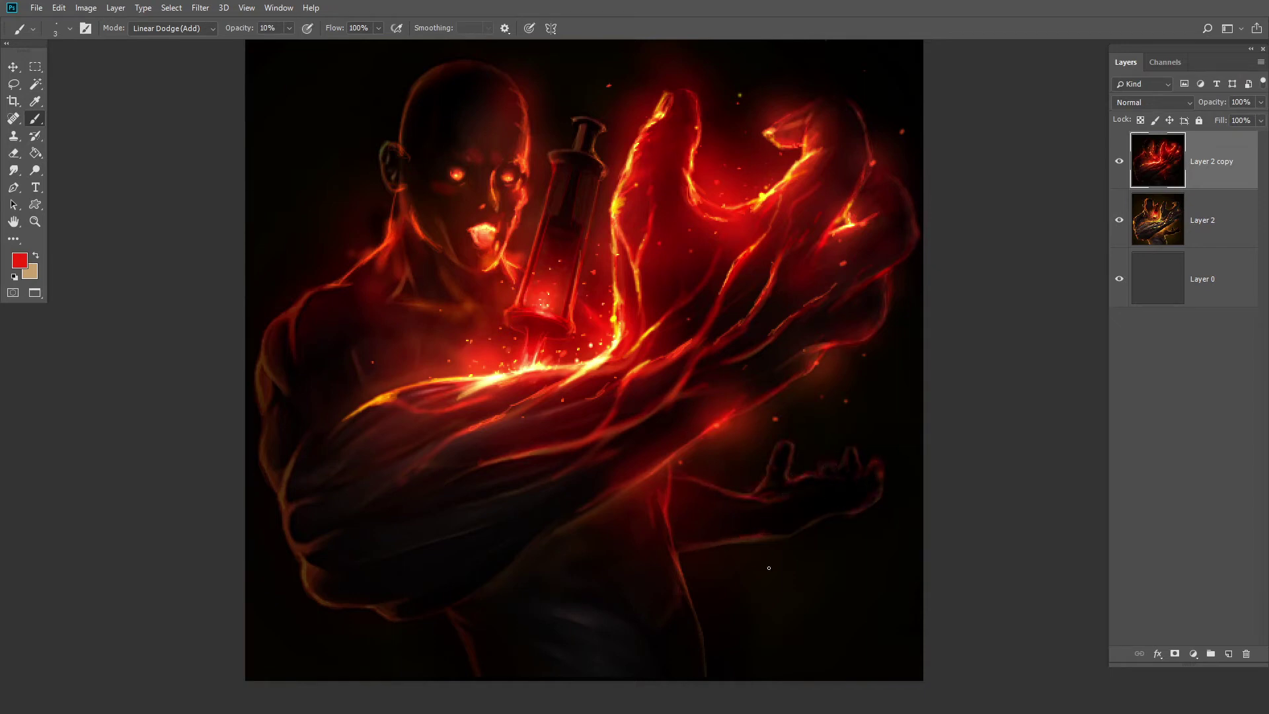
pyautogui.moveTo(674, 530)
pyautogui.mouseDown()
pyautogui.moveTo(682, 606)
pyautogui.moveTo(714, 677)
pyautogui.mouseUp()
# Enlarge the brush to 175 and paint a faint red glow around the waist below the forearm and over the neck and head.
pyautogui.press(']')
pyautogui.press(']')
pyautogui.press(']')
pyautogui.press(']')
pyautogui.press(']')
pyautogui.press(']')
pyautogui.press(']')
pyautogui.press(']')
pyautogui.press(']')
pyautogui.press(']')
pyautogui.press(']')
pyautogui.press(']')
pyautogui.press(']')
pyautogui.press(']')
pyautogui.press(']')
pyautogui.press(']')
pyautogui.press(']')
pyautogui.press(']')
pyautogui.press(']')
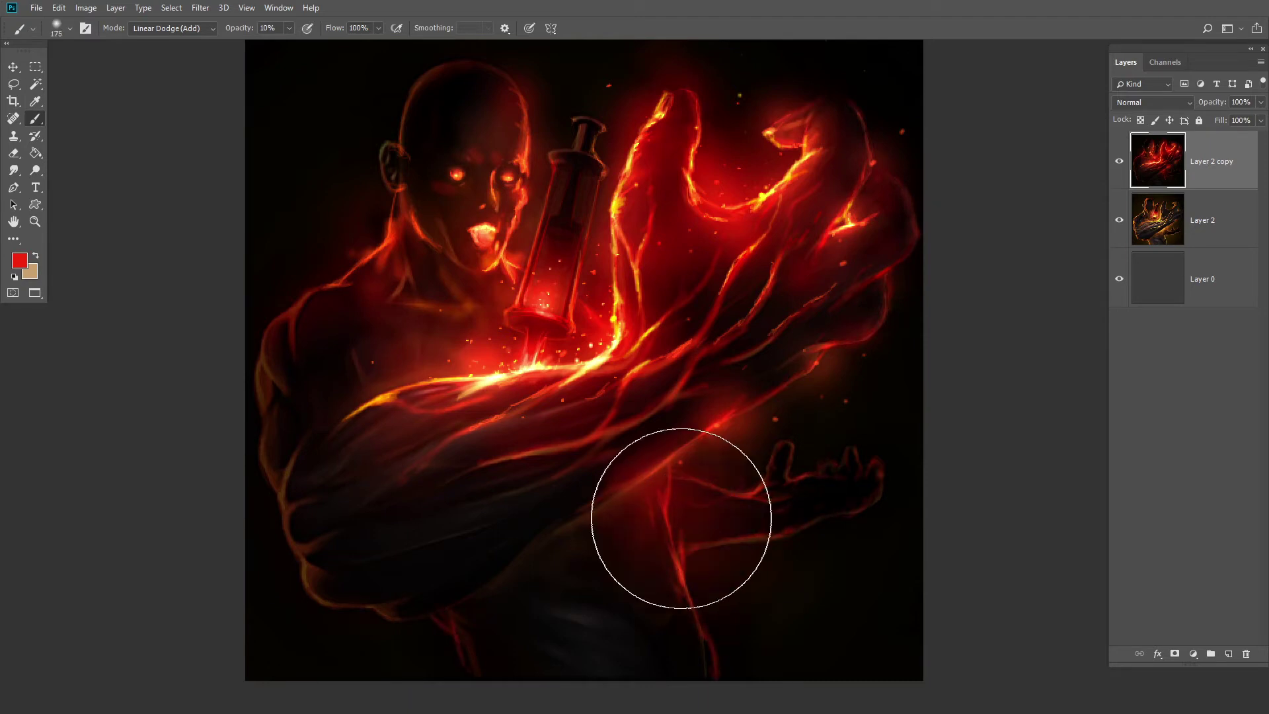
pyautogui.moveTo(680, 519); pyautogui.dragTo(704, 424)
pyautogui.moveTo(426, 285); pyautogui.dragTo(520, 91)
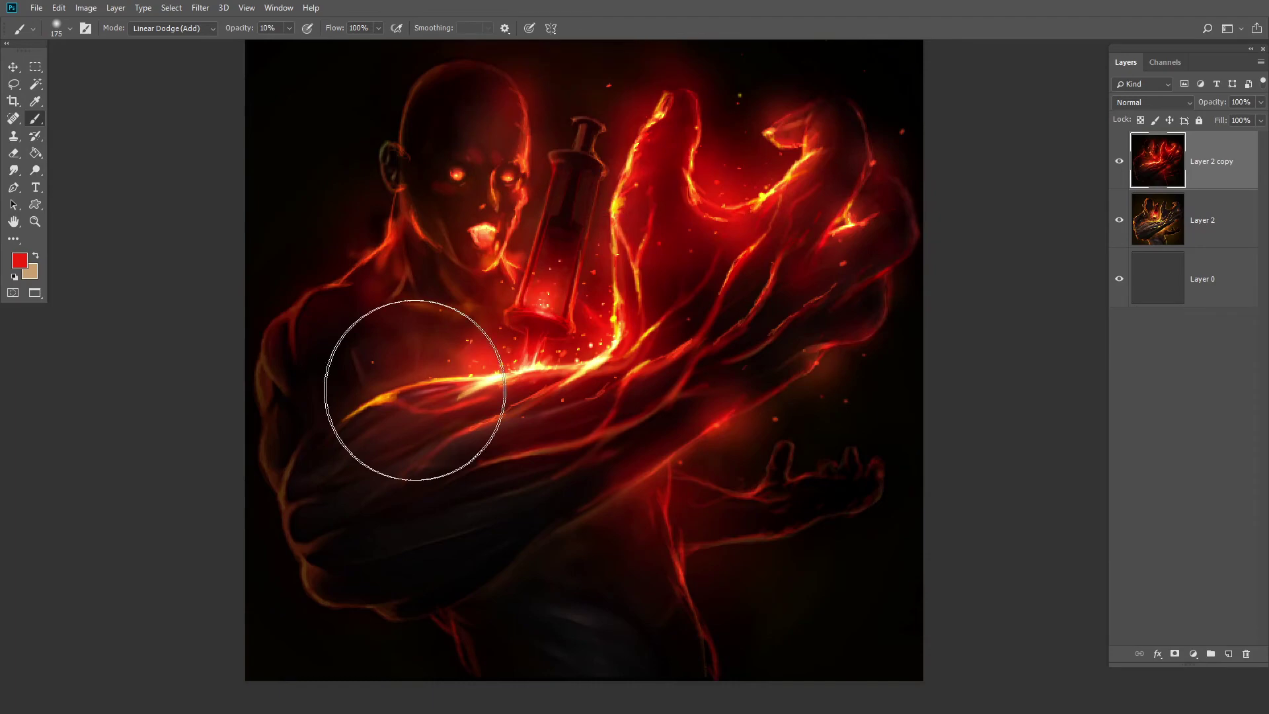
# Inspect the whole painting and compare it with Layer 2 copy hidden and shown.
pyautogui.click(33, 223)
pyautogui.keyDown('alt'); pyautogui.click(462, 327); pyautogui.keyUp('alt')
pyautogui.click(419, 376)
pyautogui.click(14, 222)
pyautogui.moveTo(258, 173); pyautogui.dragTo(278, 239)
pyautogui.click(1120, 163)
pyautogui.click(1120, 163)
# Shrink the Linear Dodge brush to size 2 for fine detail work at 90% opacity.
pyautogui.click(35, 136)
pyautogui.click(35, 122)
pyautogui.press('[')
pyautogui.press('[')
pyautogui.press('[')
pyautogui.press('[')
pyautogui.press('[')
pyautogui.press('[')
pyautogui.press('[')
pyautogui.press('[')
pyautogui.press('[')
pyautogui.press('[')
pyautogui.press('[')
pyautogui.press('[')
pyautogui.press('[')
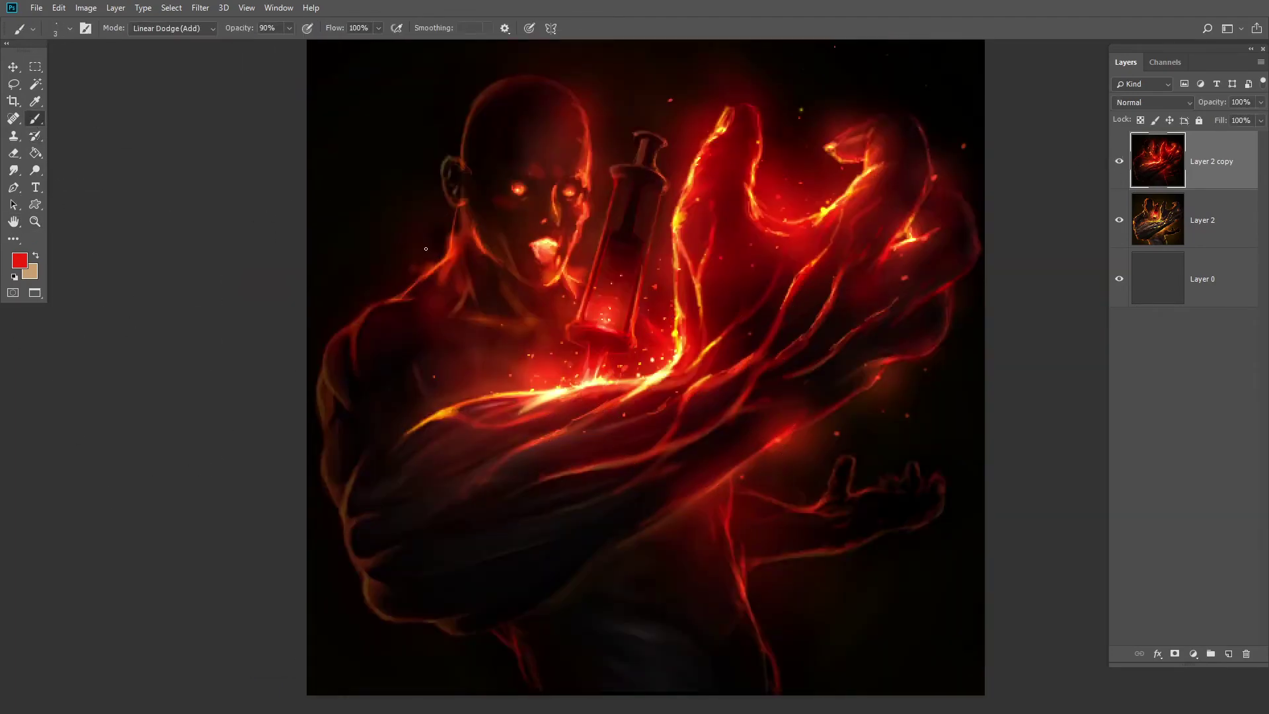
# Try to paint bright highlight strokes down the syringe barrel on Layer 2 copy with colors sampled from the glow, and undo them.
pyautogui.keyDown('alt'); pyautogui.click(546, 388); pyautogui.keyUp('alt')
pyautogui.press(']')
pyautogui.press(']')
pyautogui.press('0')
pyautogui.keyDown('alt'); pyautogui.click(605, 291); pyautogui.keyUp('alt')
pyautogui.press('[')
pyautogui.press('[')
pyautogui.moveTo(623, 195); pyautogui.dragTo(597, 304)
pyautogui.keyDown('alt'); pyautogui.click(567, 395); pyautogui.keyUp('alt')
pyautogui.press(']')
pyautogui.moveTo(613, 231); pyautogui.dragTo(595, 315)
pyautogui.hotkey('ctrl', 'alt', 'z')
pyautogui.moveTo(626, 196); pyautogui.dragTo(599, 314)
pyautogui.hotkey('ctrl', 'z')
pyautogui.hotkey('ctrl', 'alt', 'z')
pyautogui.hotkey('ctrl', 'alt', 'z')
# Add a new layer above Layer 2 copy and set its blend mode to Linear Dodge (Add).
pyautogui.hotkey('ctrl', 'shift', 'alt', 'n')
pyautogui.keyDown('alt'); pyautogui.click(682, 221); pyautogui.keyUp('alt')
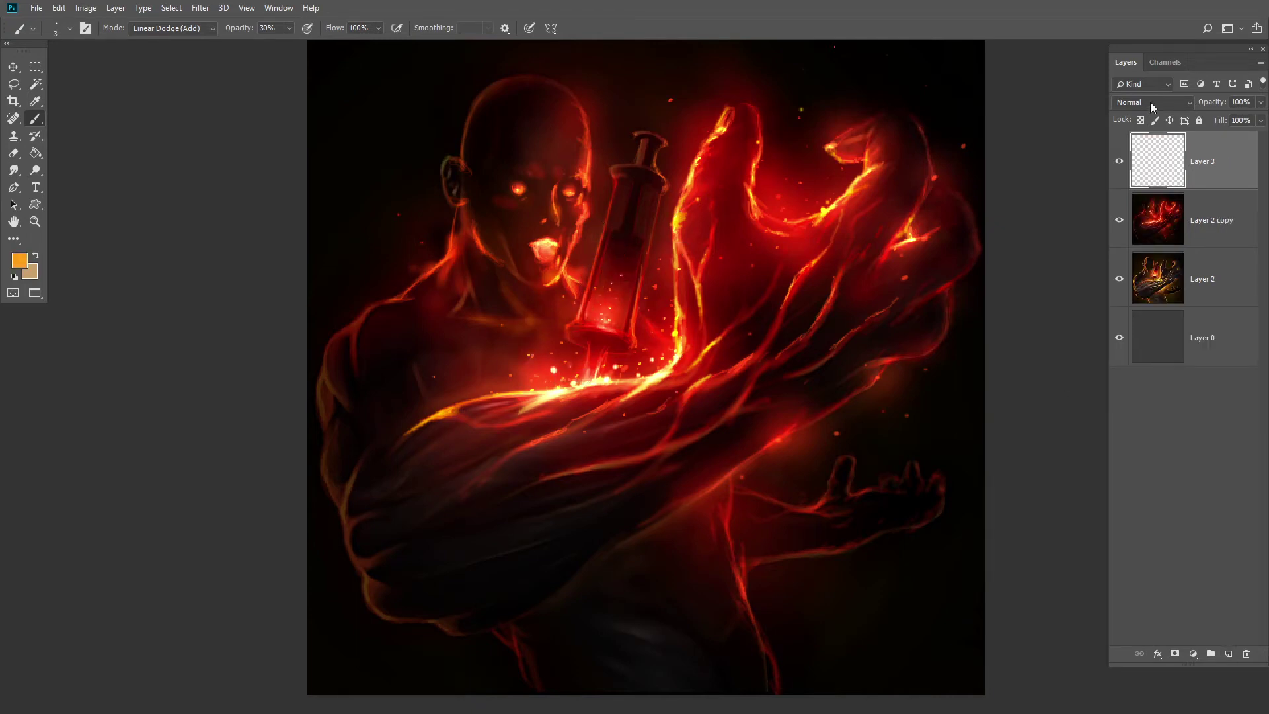
pyautogui.click(1148, 103)
pyautogui.click(1126, 253)
# Paint thin highlight strokes down the syringe barrel with colors sampled from the palm and the forearm's glow at 30% opacity.
pyautogui.click(600, 257)
pyautogui.keyDown('alt'); pyautogui.click(703, 196); pyautogui.keyUp('alt')
pyautogui.moveTo(624, 205); pyautogui.dragTo(595, 305)
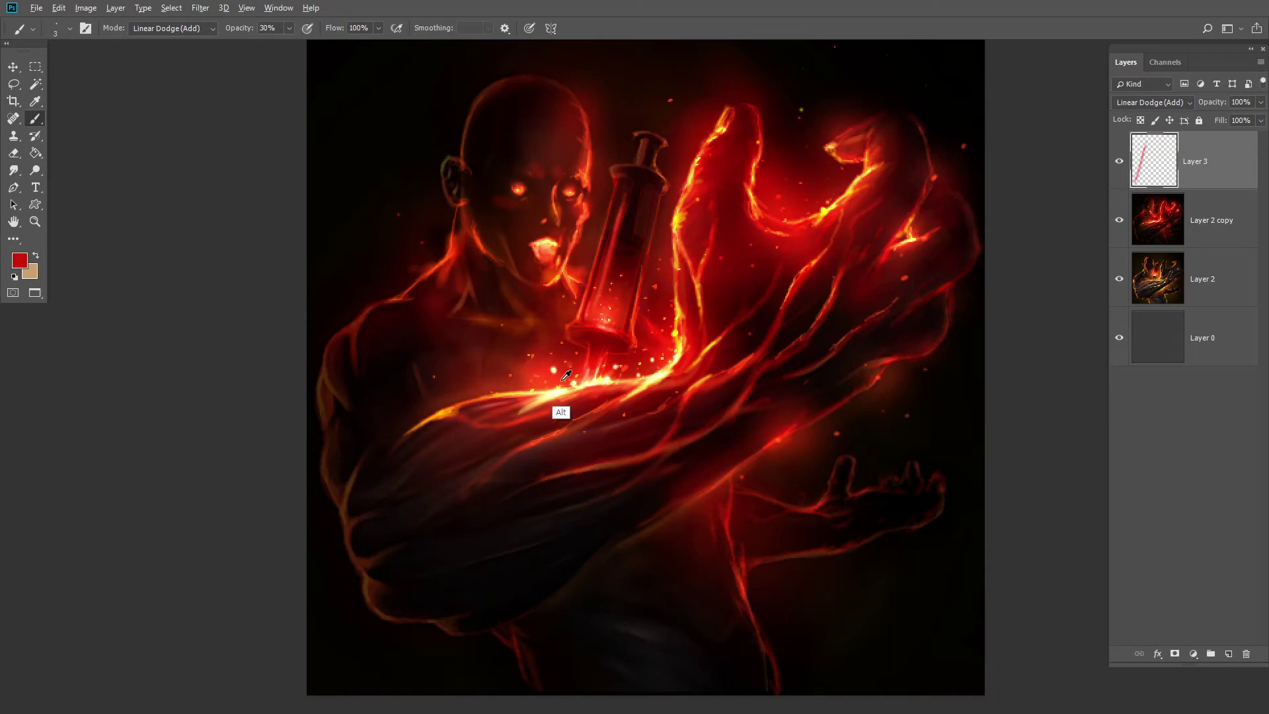
pyautogui.keyDown('alt'); pyautogui.click(559, 392); pyautogui.keyUp('alt')
pyautogui.moveTo(616, 224); pyautogui.dragTo(595, 307)
# Undo the last stroke and paint a broader red glow down the syringe barrel with an enlarged brush and red sampled from the palm.
pyautogui.keyDown('alt'); pyautogui.click(703, 196); pyautogui.keyUp('alt')
pyautogui.press(']')
pyautogui.press(']')
pyautogui.press(']')
pyautogui.press(']')
pyautogui.press(']')
pyautogui.press(']')
pyautogui.press(']')
pyautogui.press(']')
pyautogui.press(']')
pyautogui.press(']')
pyautogui.hotkey('ctrl', 'z')
pyautogui.moveTo(628, 193)
pyautogui.mouseDown()
pyautogui.moveTo(583, 351)
pyautogui.moveTo(624, 243)
pyautogui.moveTo(609, 298)
pyautogui.mouseUp()
# Shrink the brush and paint bright red strokes along the syringe's side and around the needle's entry point on the forearm.
pyautogui.click(13, 171)
pyautogui.press('v')
pyautogui.click(33, 119)
pyautogui.press('[')
pyautogui.press('[')
pyautogui.press('[')
pyautogui.press('[')
pyautogui.press('[')
pyautogui.press('[')
pyautogui.press('[')
pyautogui.press('[')
pyautogui.press('[')
pyautogui.press('[')
pyautogui.keyDown('alt'); pyautogui.click(611, 208); pyautogui.keyUp('alt')
pyautogui.moveTo(612, 211); pyautogui.dragTo(583, 306)
pyautogui.moveTo(602, 255); pyautogui.dragTo(584, 319)
pyautogui.moveTo(567, 364)
pyautogui.mouseDown()
pyautogui.moveTo(602, 371)
pyautogui.moveTo(588, 383)
pyautogui.moveTo(618, 392)
pyautogui.mouseUp()
pyautogui.click(13, 152)
# Make Layer 2 copy active and set up a size 15 Multiply brush at 20% opacity with dark red.
pyautogui.click(1212, 222)
pyautogui.click(13, 119)
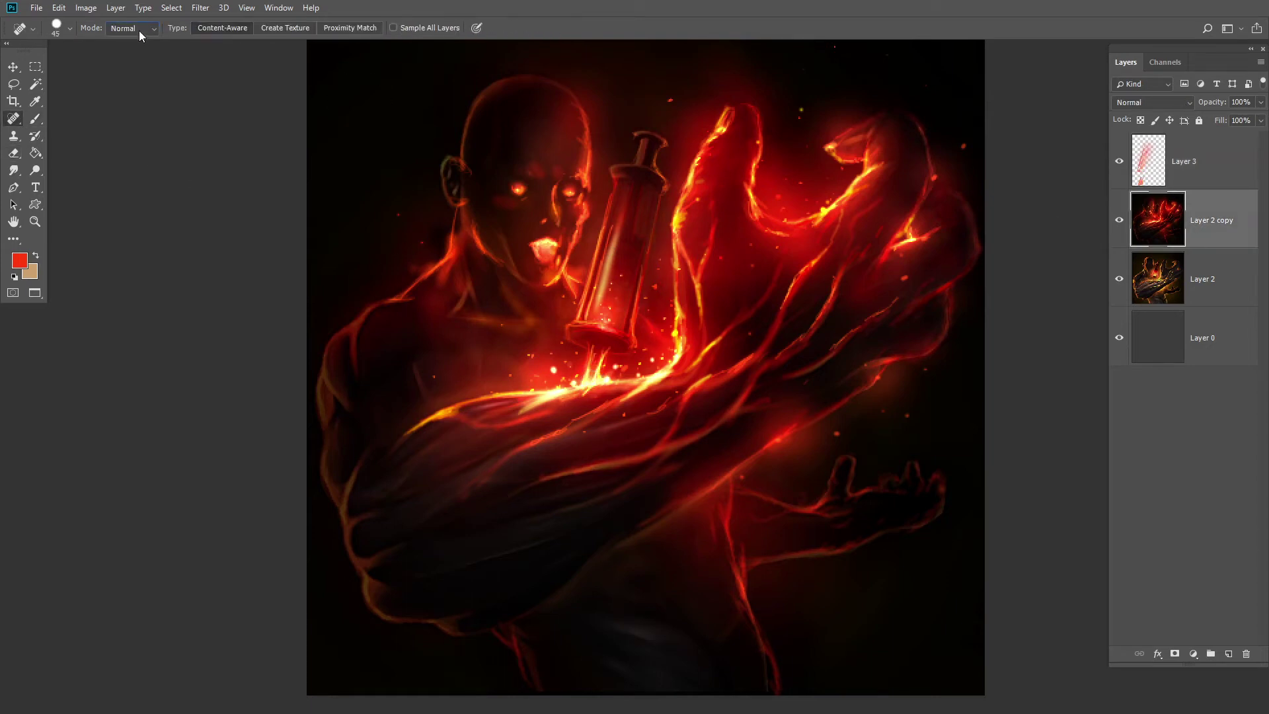
pyautogui.click(37, 121)
pyautogui.press('2')
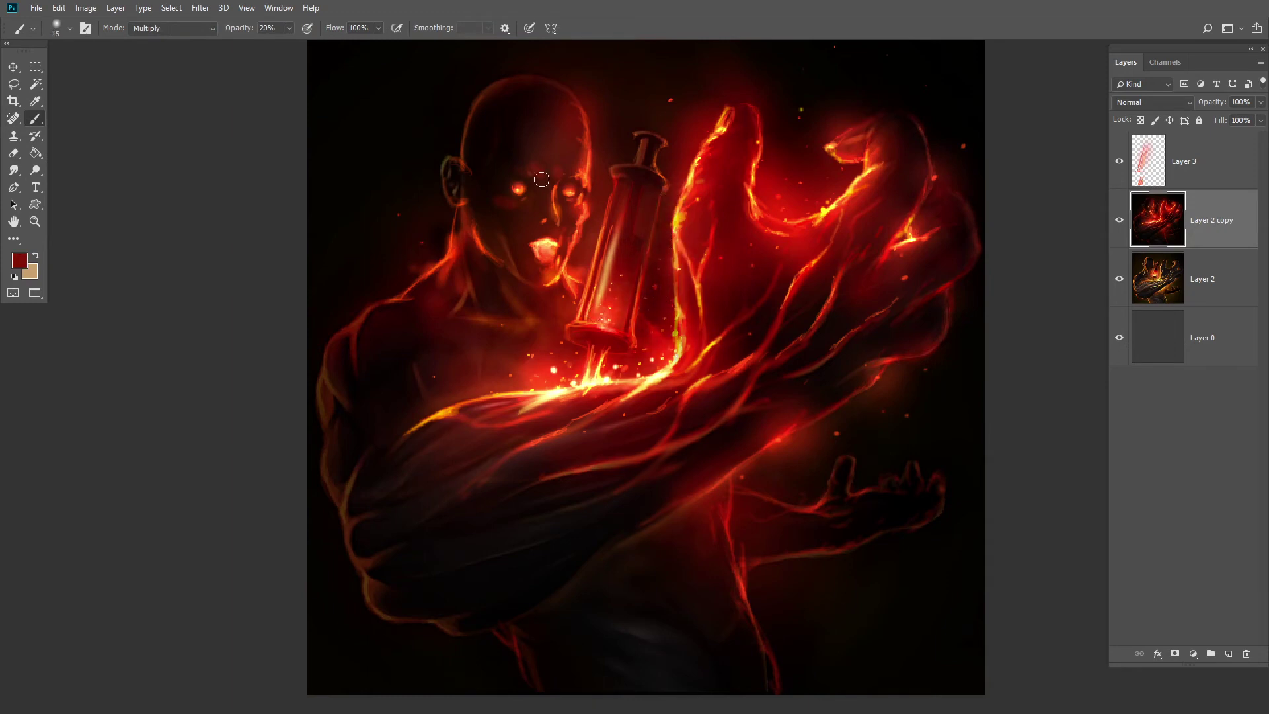
# Brighten the highlights of the head, hand and forearm with the Dodge tool at size 200 and 90% exposure.
pyautogui.press('o')
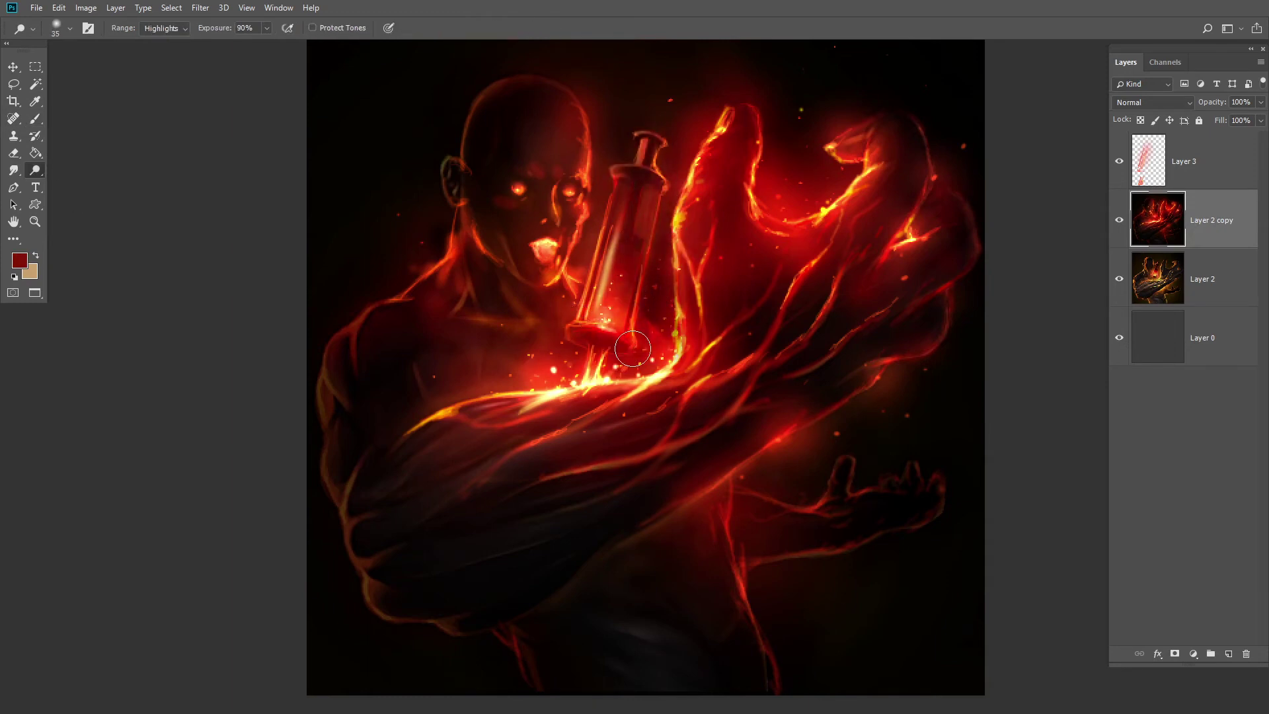
pyautogui.press(']')
pyautogui.press(']')
pyautogui.press(']')
pyautogui.press(']')
pyautogui.press(']')
pyautogui.press(']')
pyautogui.press(']')
pyautogui.press(']')
pyautogui.press(']')
pyautogui.press(']')
pyautogui.press(']')
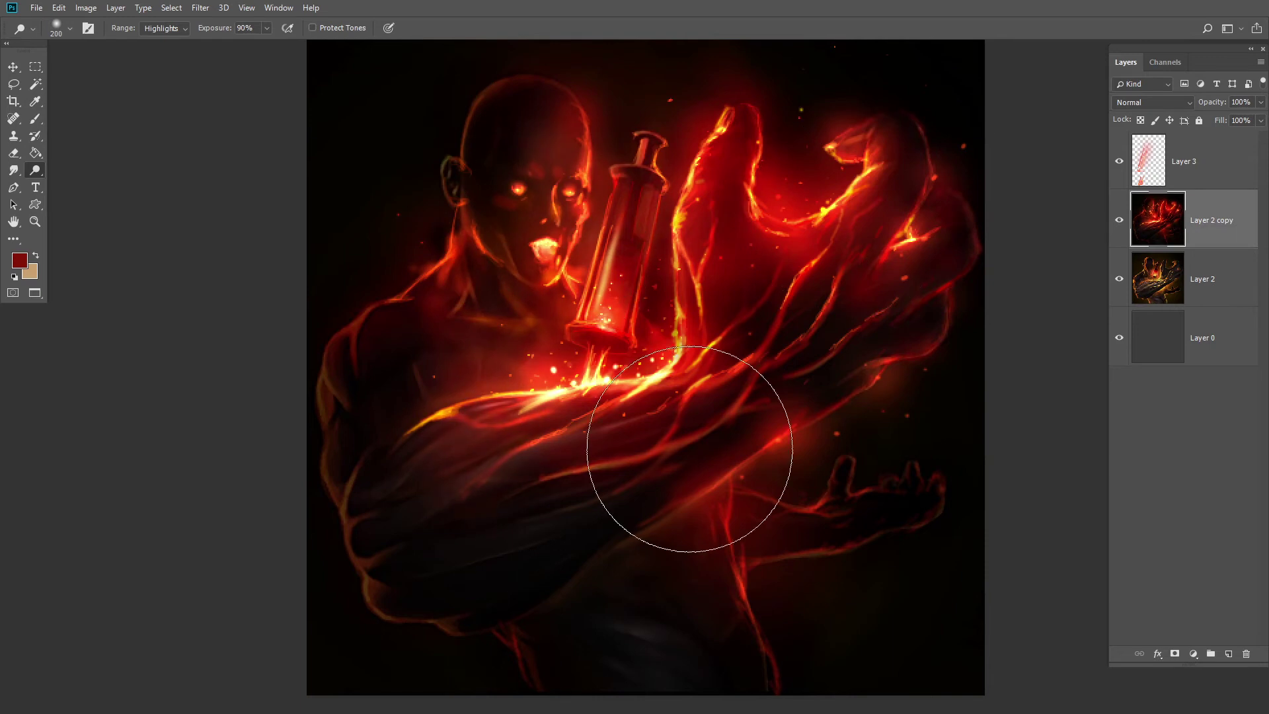
# Smudge the ear and background hand contours at 30% strength, and apply Levels with midtones 1.05 and white input 247.
pyautogui.click(14, 169)
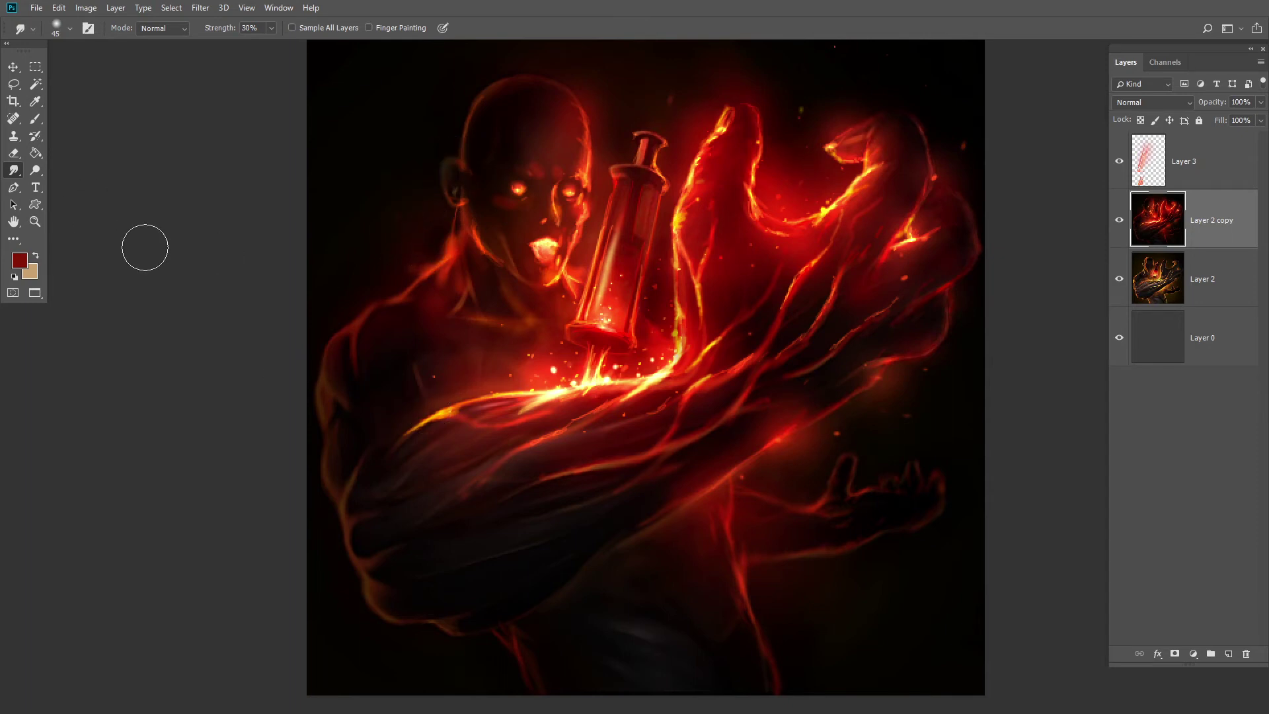
pyautogui.hotkey('ctrl', 'l')
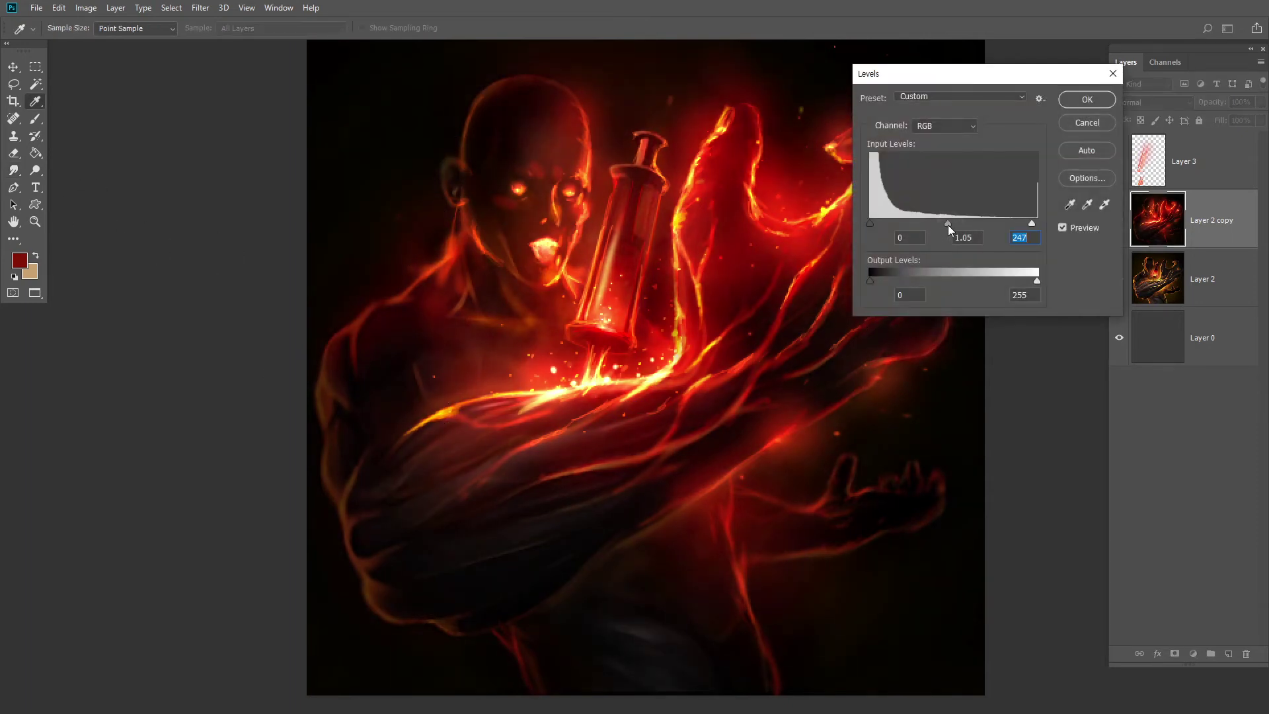
pyautogui.click(1086, 99)
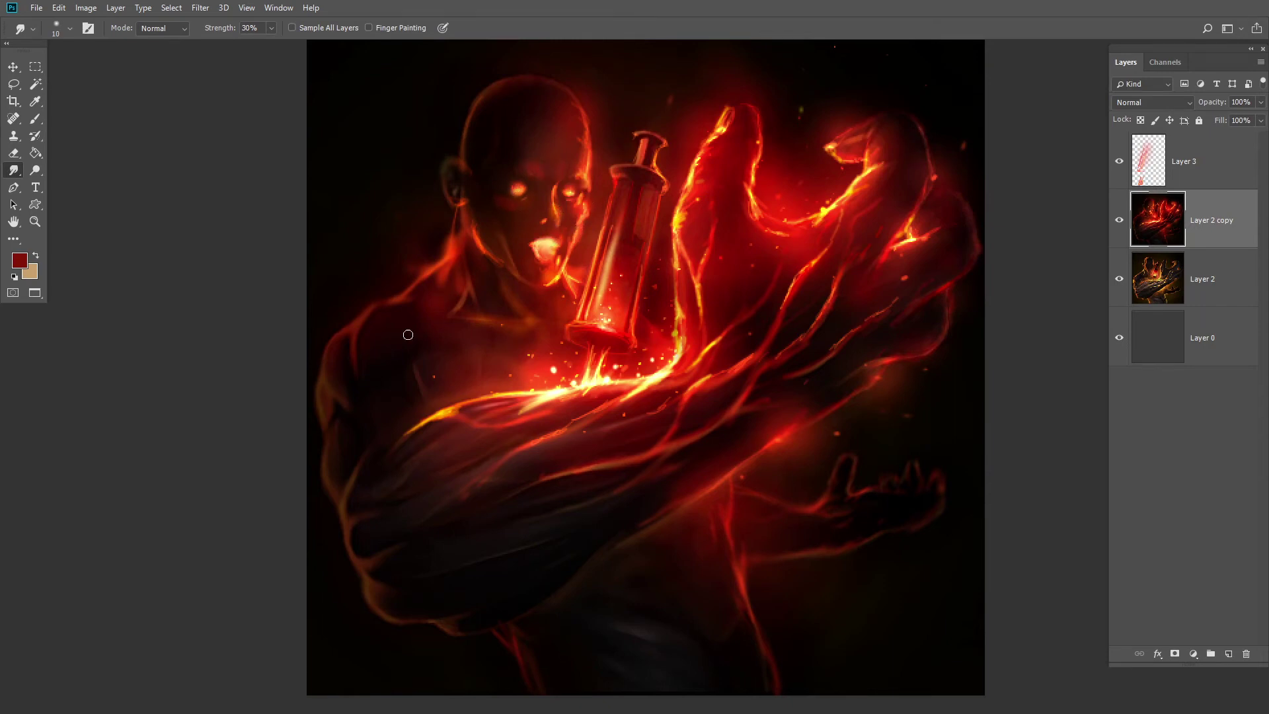
# Shift the color balance of Layer 2 copy toward yellow and red, and try another Levels adjustment.
pyautogui.press('z')
pyautogui.keyDown('alt'); pyautogui.click(629, 347); pyautogui.keyUp('alt')
pyautogui.hotkey('ctrl', 'b')
pyautogui.moveTo(793, 175); pyautogui.dragTo(917, 83)
pyautogui.click(985, 209)
pyautogui.moveTo(947, 175); pyautogui.dragTo(931, 175)
pyautogui.moveTo(947, 142); pyautogui.dragTo(955, 144)
pyautogui.click(1089, 113)
pyautogui.click(396, 319)
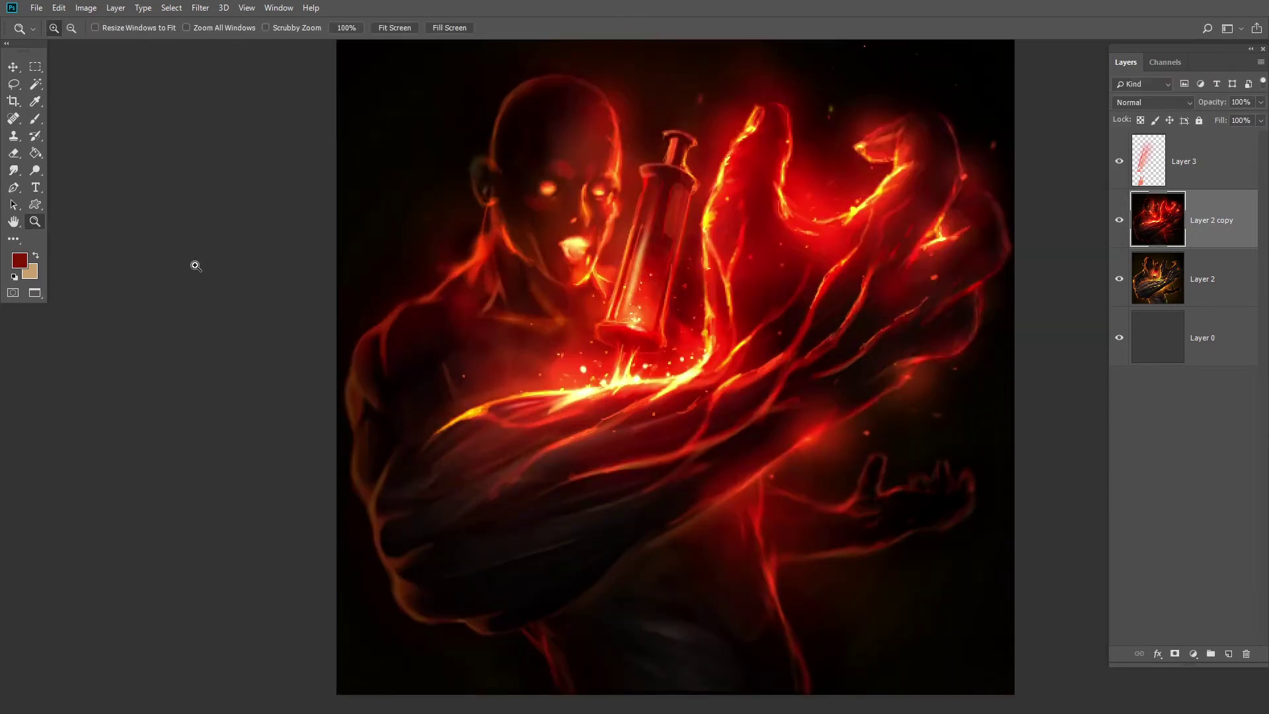
pyautogui.hotkey('ctrl', 'l')
pyautogui.press('Escape')
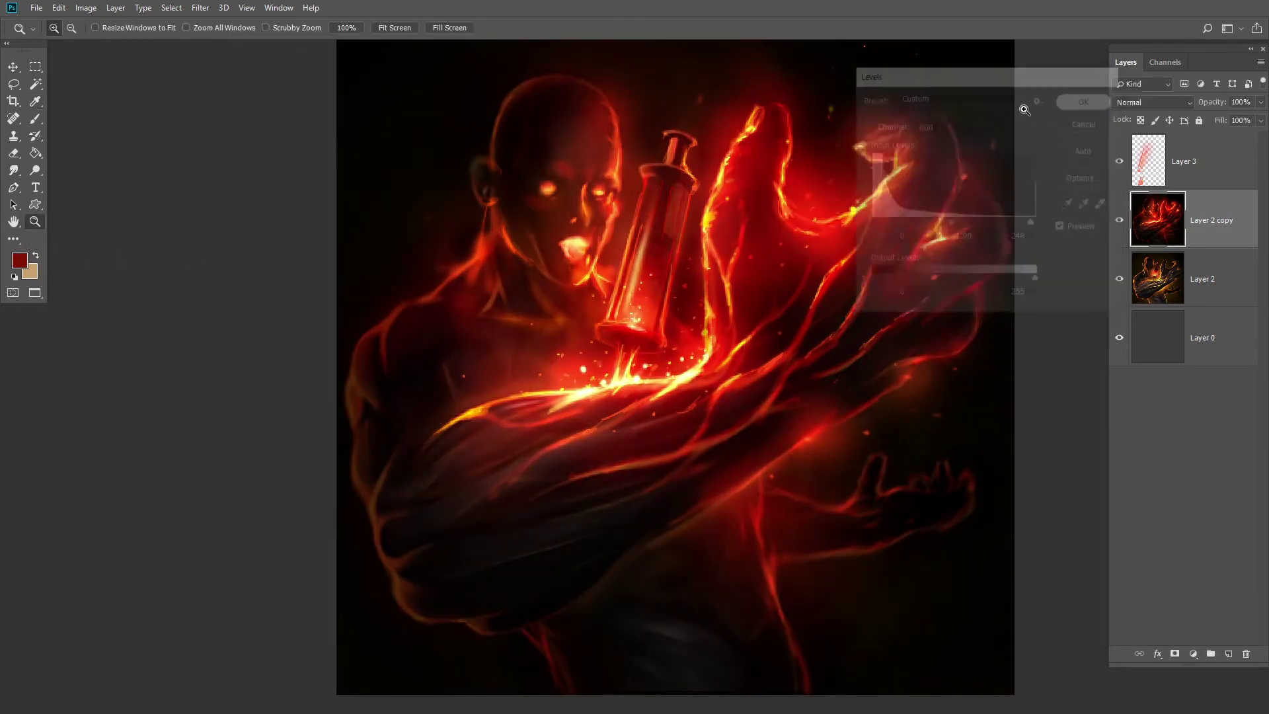
# Trace red glowing contours along the forearm's lower edge and elbow with a Screen brush at 20% opacity.
pyautogui.press('b')
pyautogui.hotkey('alt', 'shift', 's')
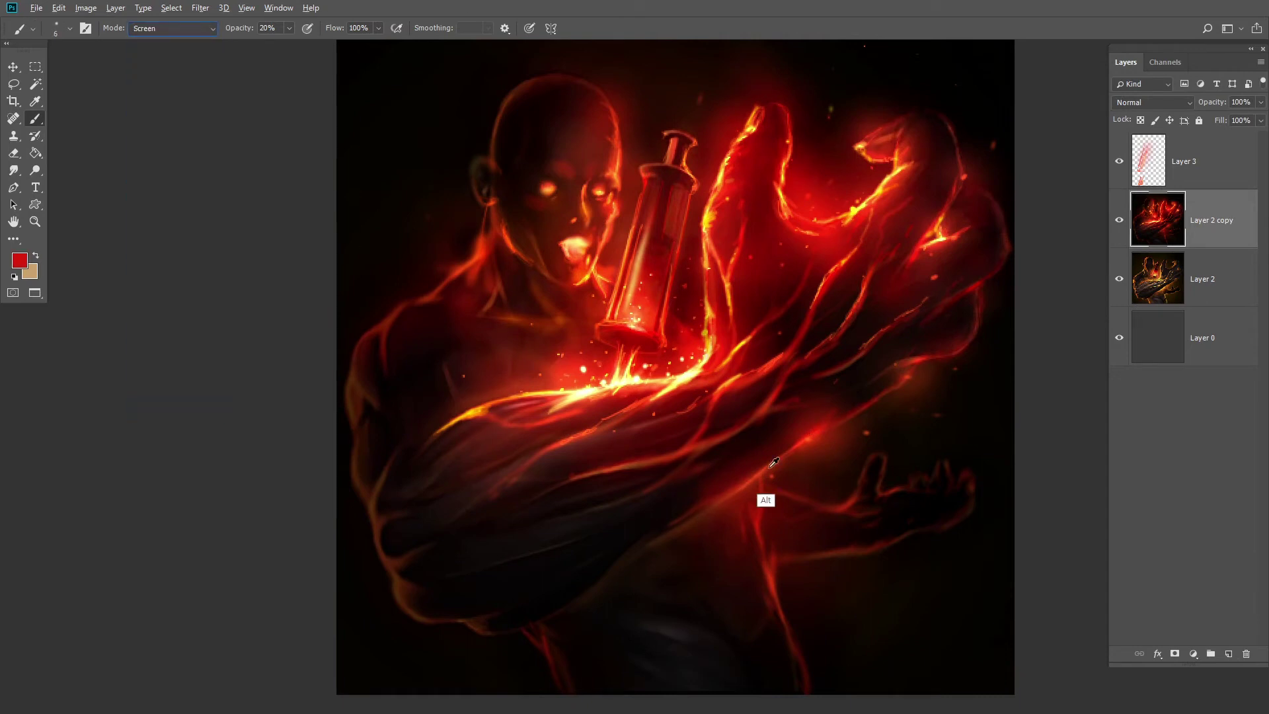
pyautogui.moveTo(674, 508); pyautogui.dragTo(615, 569)
pyautogui.moveTo(646, 541); pyautogui.dragTo(542, 621)
pyautogui.moveTo(464, 612); pyautogui.dragTo(547, 593)
pyautogui.moveTo(607, 571); pyautogui.dragTo(499, 634)
# Enlarge the Smudge tool to size 100 and soften the background hand's fingers and the contours below the elbow.
pyautogui.click(13, 153)
pyautogui.click(13, 171)
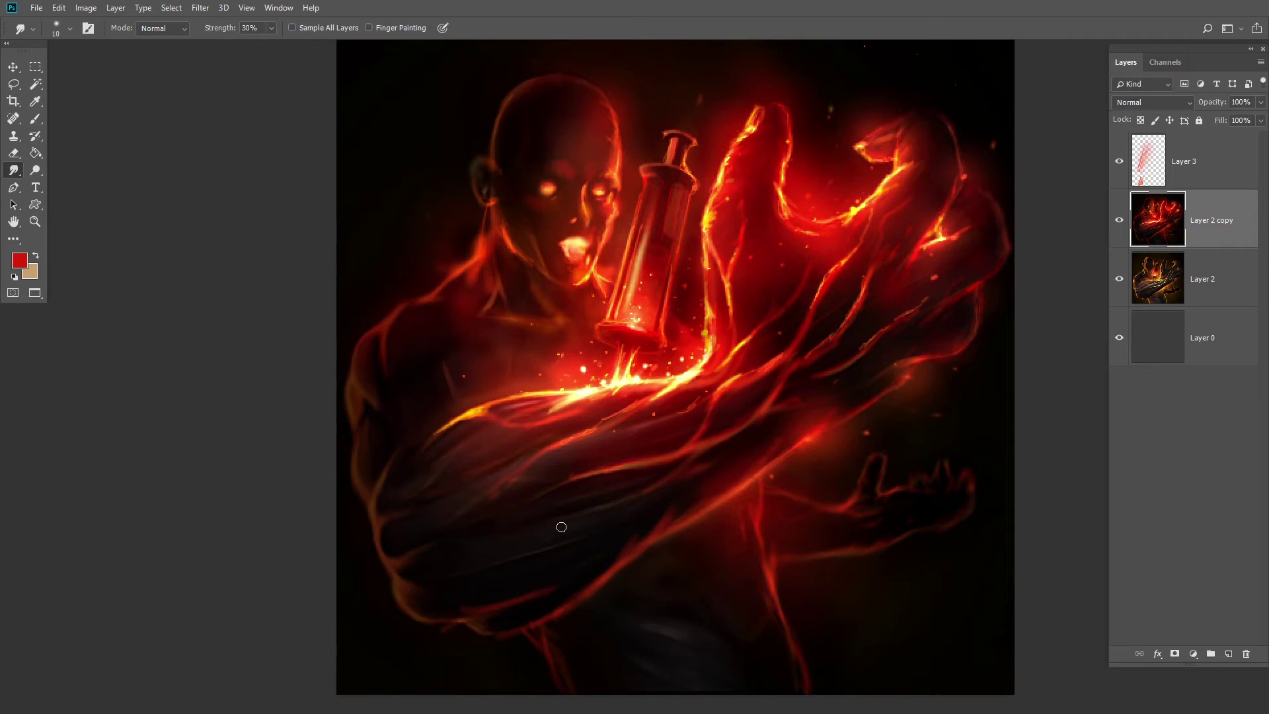
pyautogui.press(']')
pyautogui.press(']')
pyautogui.press(']')
pyautogui.press(']')
pyautogui.press(']')
pyautogui.press(']')
pyautogui.press(']')
pyautogui.press(']')
pyautogui.press(']')
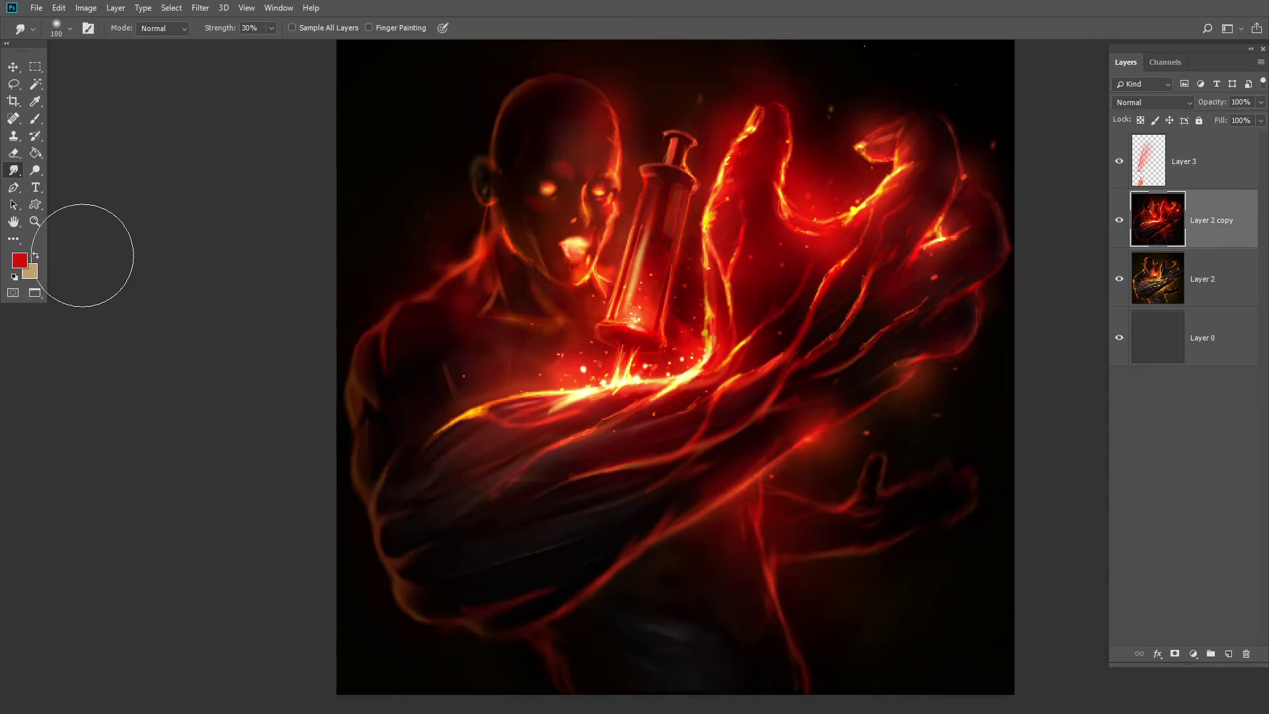
# Shrink the Smudge tool to size 10 and blend the vein and muscle details on the forearm.
pyautogui.press('[')
pyautogui.press('[')
pyautogui.press('[')
pyautogui.press('[')
pyautogui.press('[')
pyautogui.press('[')
pyautogui.press('[')
pyautogui.press('[')
pyautogui.press('[')
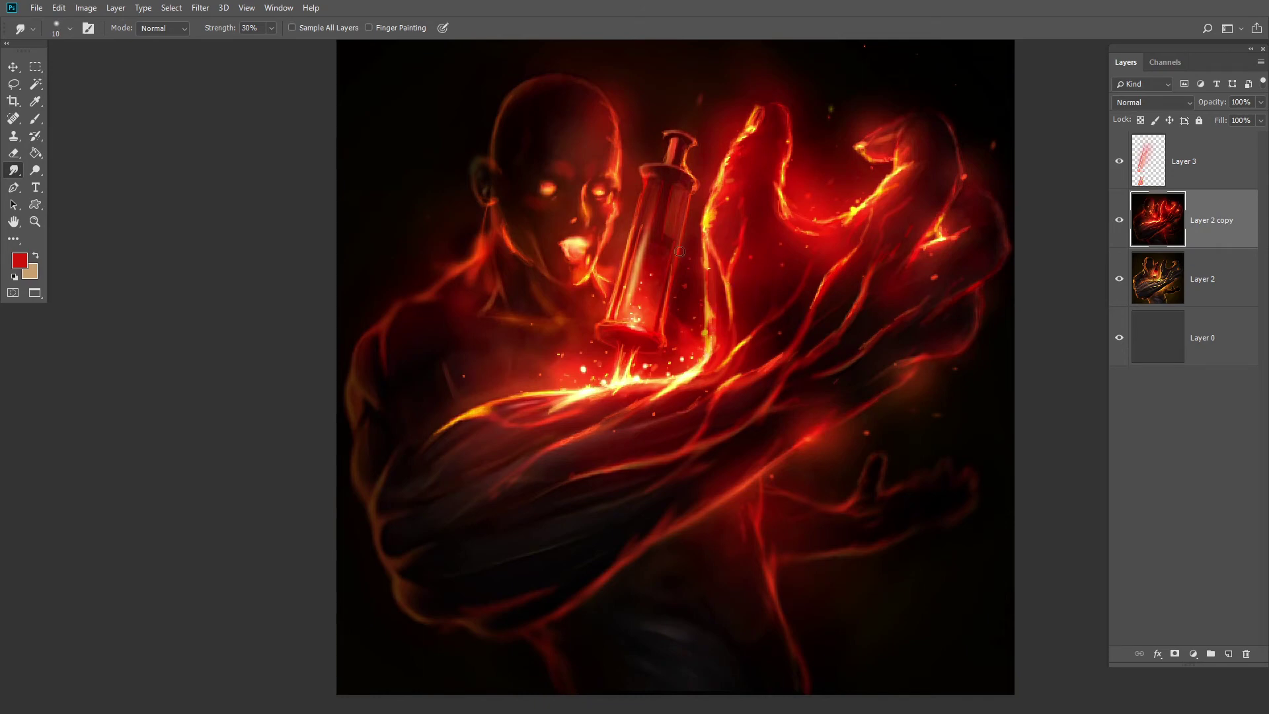
# Enlarge the Smudge tool to size 100 and smooth the dark shading across the upper forearm toward the elbow.
pyautogui.keyDown('ctrl'); pyautogui.keyDown('alt'); pyautogui.click(752, 381); pyautogui.keyUp('alt'); pyautogui.keyUp('ctrl')
pyautogui.keyDown('ctrl'); pyautogui.click(712, 309); pyautogui.keyUp('ctrl')
pyautogui.keyDown('ctrl'); pyautogui.keyDown('alt'); pyautogui.click(258, 224); pyautogui.keyUp('alt'); pyautogui.keyUp('ctrl')
pyautogui.keyDown('ctrl'); pyautogui.click(370, 368); pyautogui.keyUp('ctrl')
pyautogui.press(']')
pyautogui.press(']')
pyautogui.press(']')
pyautogui.press(']')
pyautogui.press(']')
pyautogui.press(']')
pyautogui.press(']')
pyautogui.press(']')
pyautogui.press(']')
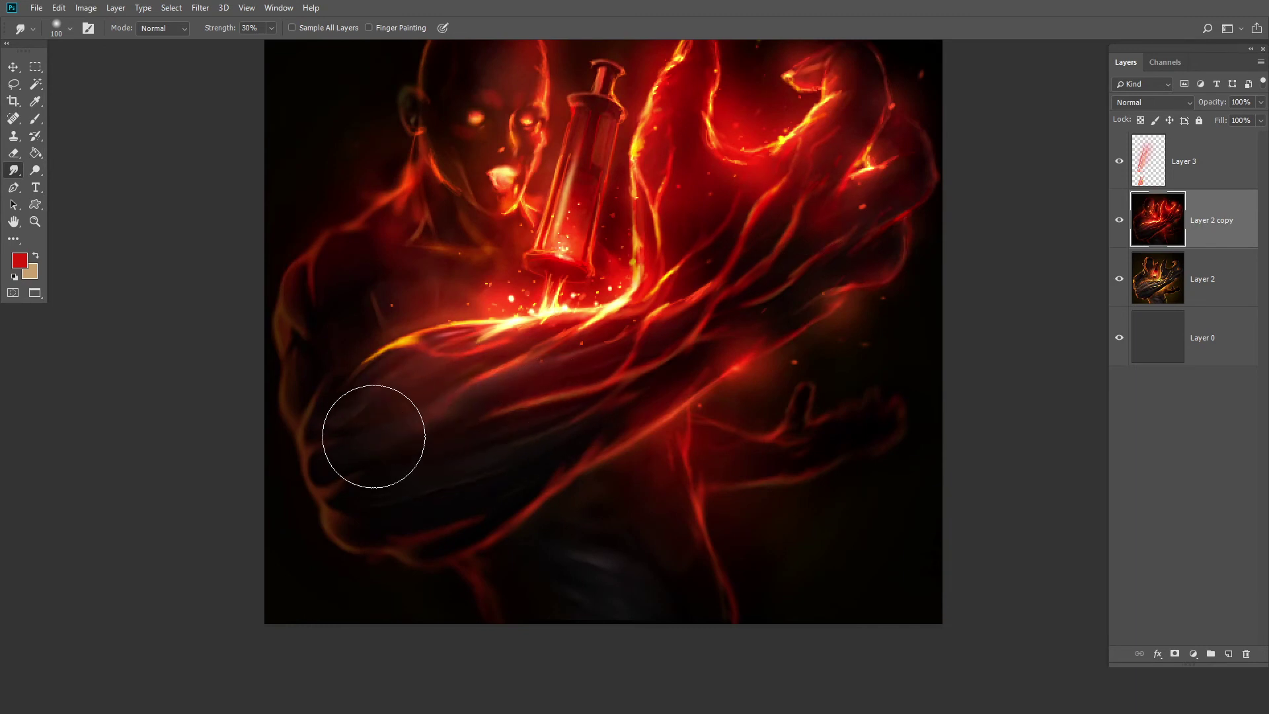
pyautogui.moveTo(541, 401); pyautogui.dragTo(576, 456)
# Brighten the raised hand's finger highlights with the Dodge tool at size 200 and 90% exposure.
pyautogui.press('o')
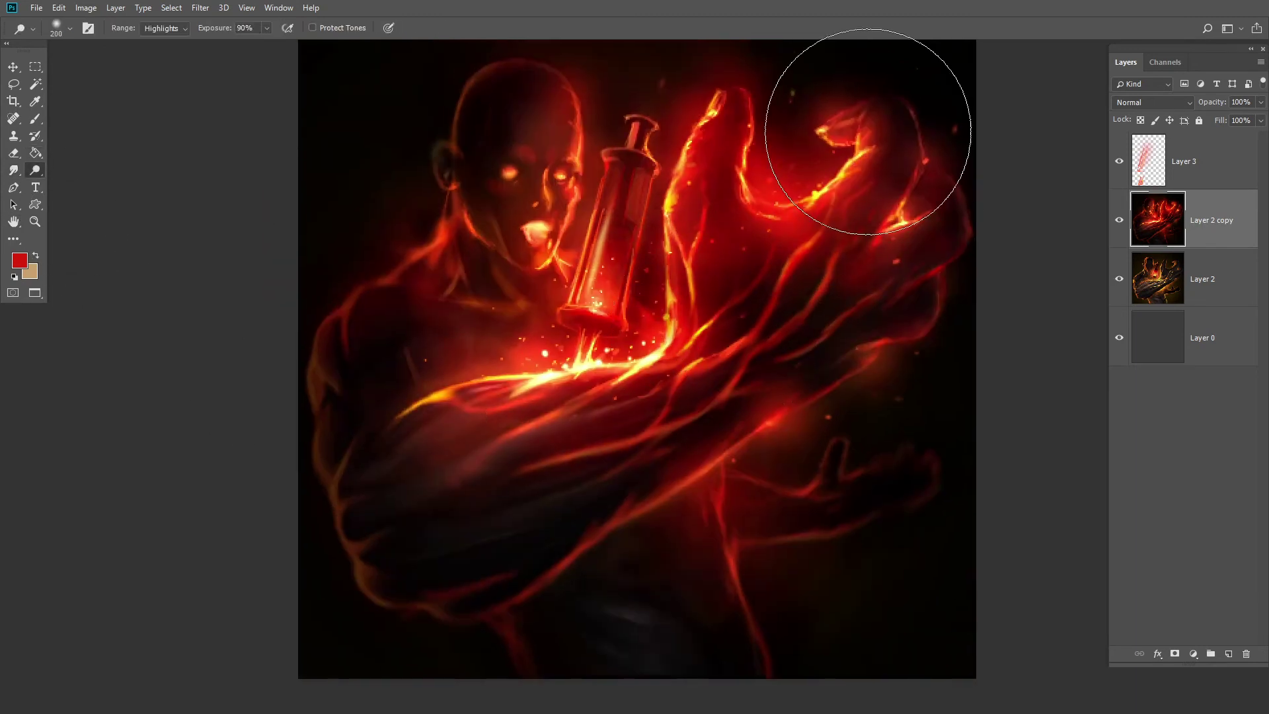
pyautogui.keyDown('ctrl'); pyautogui.keyDown('alt'); pyautogui.click(610, 362); pyautogui.keyUp('alt'); pyautogui.keyUp('ctrl')
pyautogui.keyDown('ctrl'); pyautogui.click(664, 398); pyautogui.keyUp('ctrl')
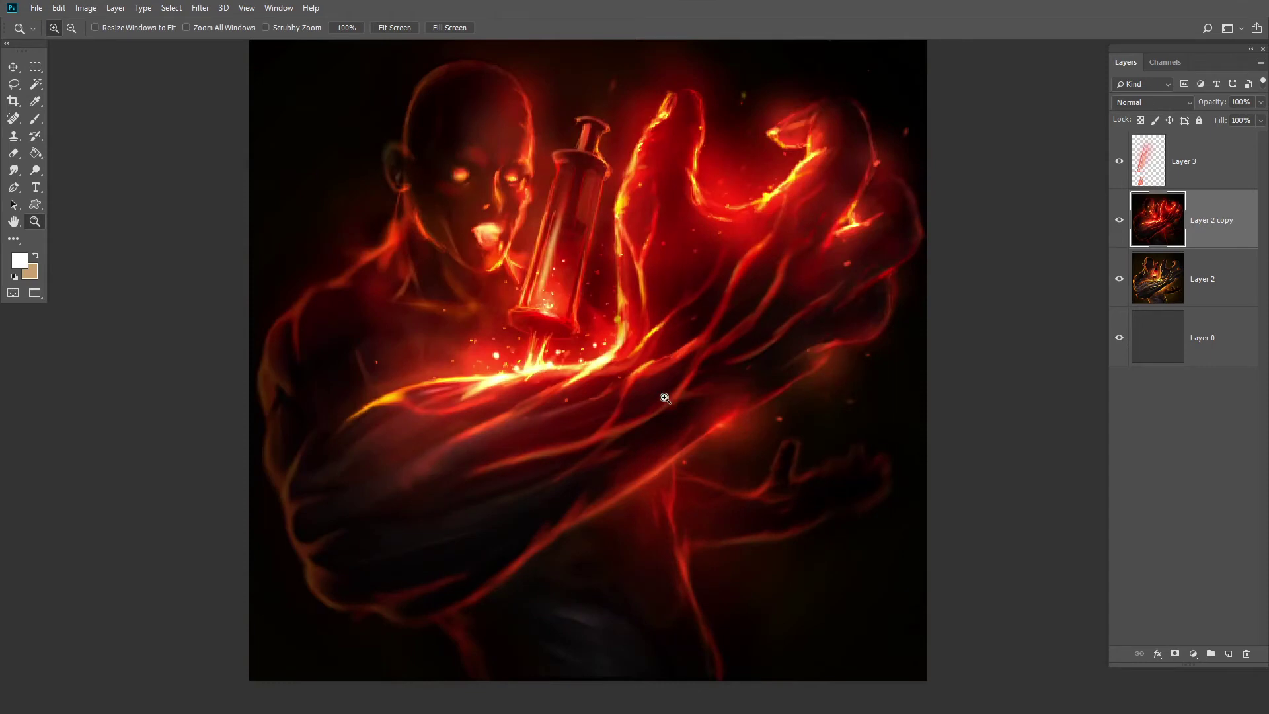
# Scatter small red sparks around the raised hand and background with a size 3 Linear Dodge brush, softening the area beside the head with Smudge.
pyautogui.press('b')
pyautogui.click(174, 28)
pyautogui.click(179, 207)
pyautogui.keyDown('alt'); pyautogui.click(451, 357); pyautogui.keyUp('alt')
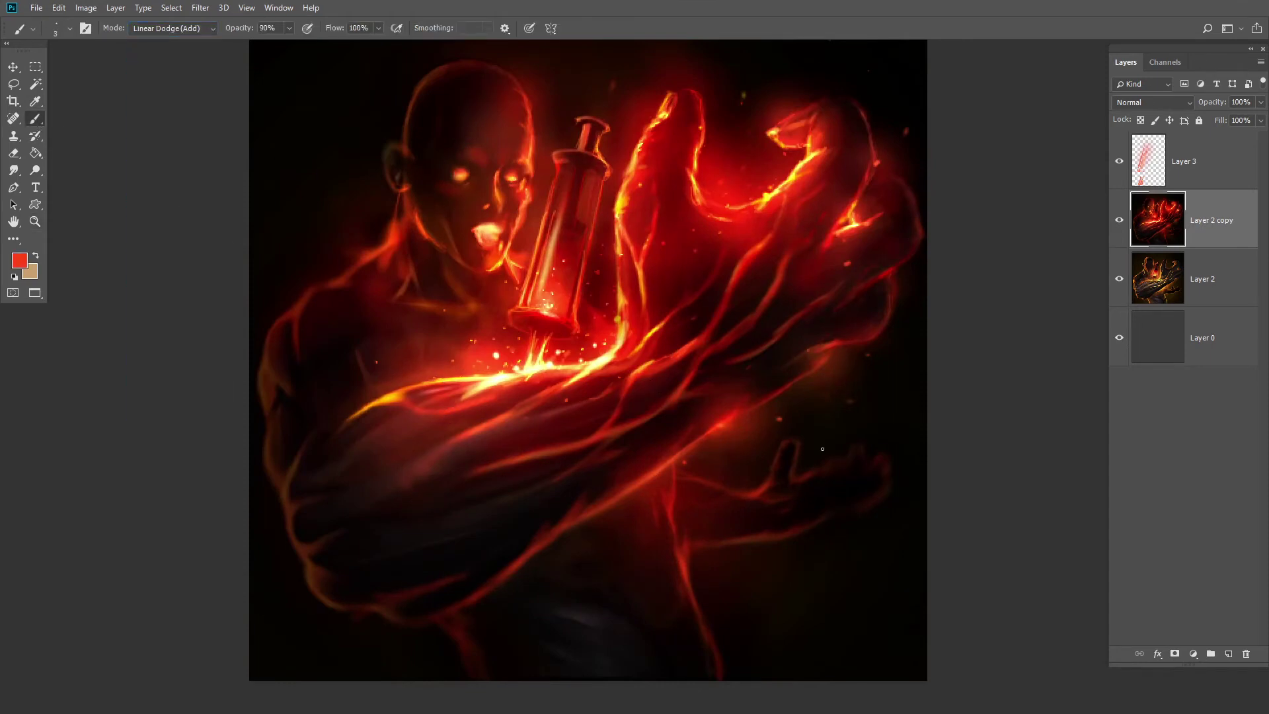
pyautogui.keyDown('alt'); pyautogui.click(700, 186); pyautogui.keyUp('alt')
pyautogui.keyDown('alt'); pyautogui.click(427, 248); pyautogui.keyUp('alt')
pyautogui.keyDown('alt'); pyautogui.click(737, 205); pyautogui.keyUp('alt')
pyautogui.keyDown('alt'); pyautogui.click(336, 282); pyautogui.keyUp('alt')
pyautogui.press('r')
pyautogui.moveTo(338, 225); pyautogui.dragTo(351, 151)
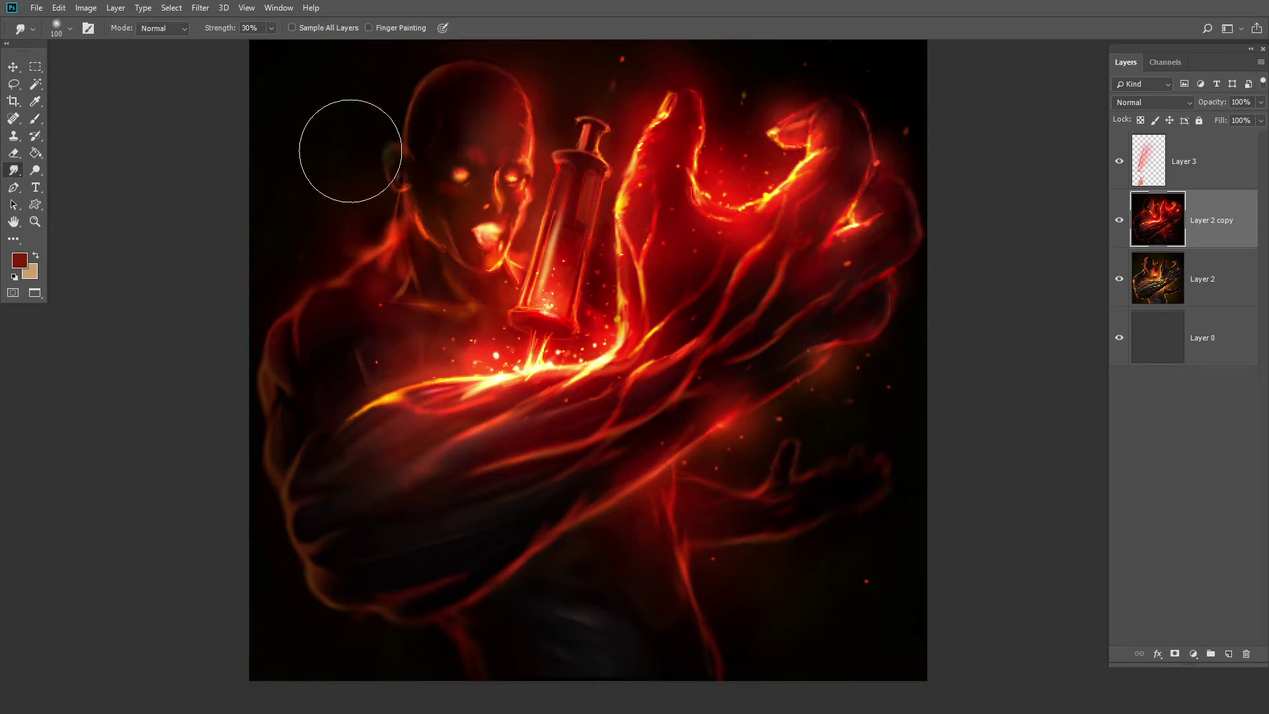
# Paint red contour light on the ear, neck and collarbone in Linear Dodge at 20% opacity and blend it with Smudge at size 15.
pyautogui.press('b')
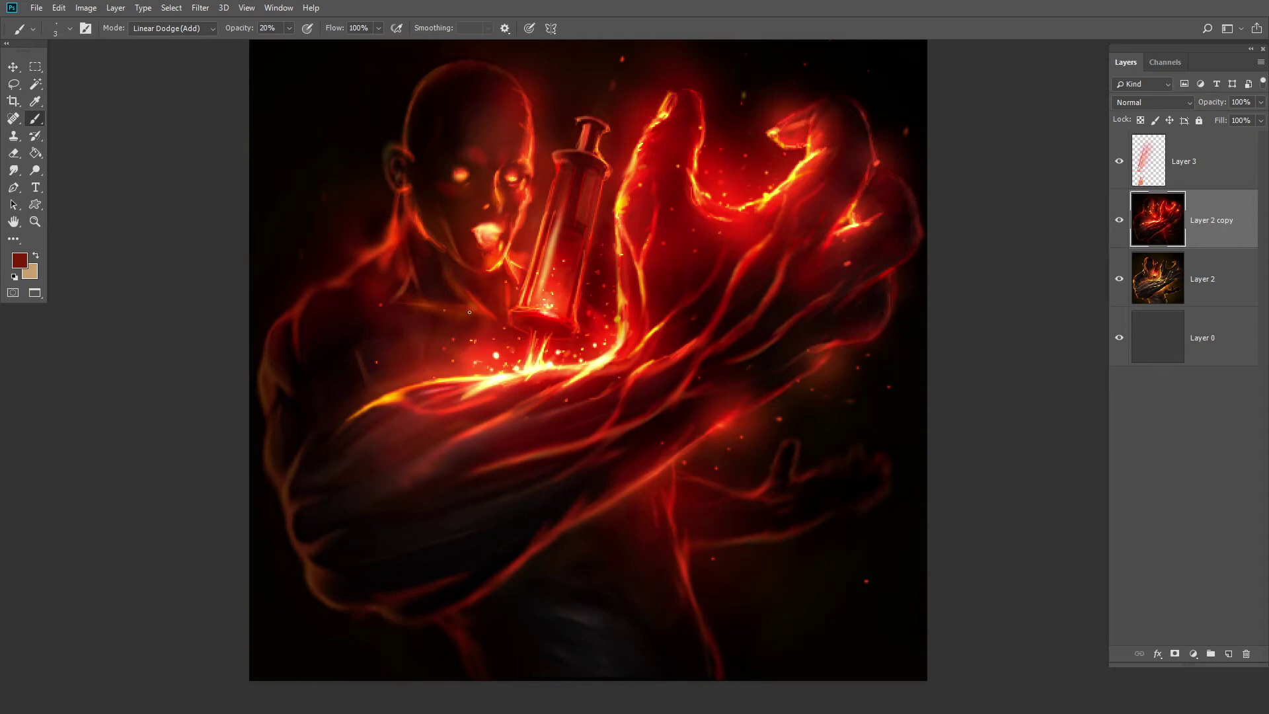
pyautogui.keyDown('alt'); pyautogui.click(454, 378); pyautogui.keyUp('alt')
pyautogui.keyDown('alt'); pyautogui.click(455, 376); pyautogui.keyUp('alt')
pyautogui.press('r')
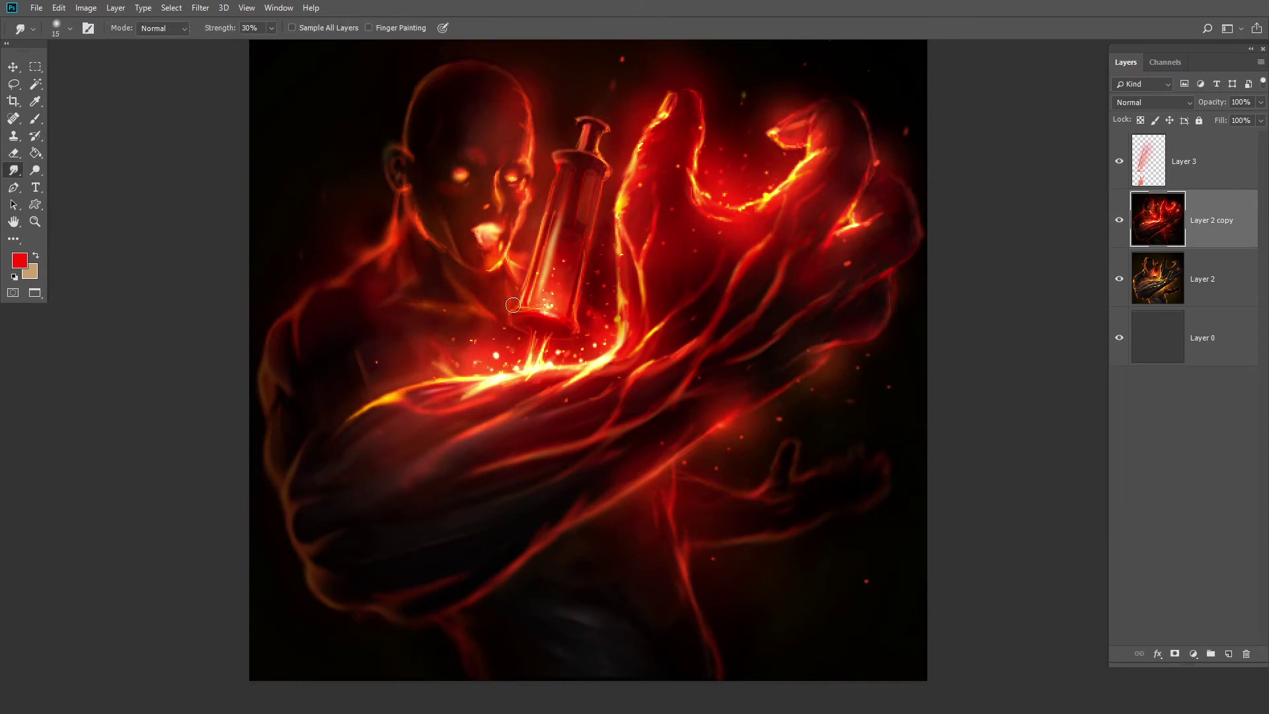
# Brush a faint red glow into the background at 10% opacity in Linear Dodge and blend it and the outer sparks with Smudge.
pyautogui.press('b')
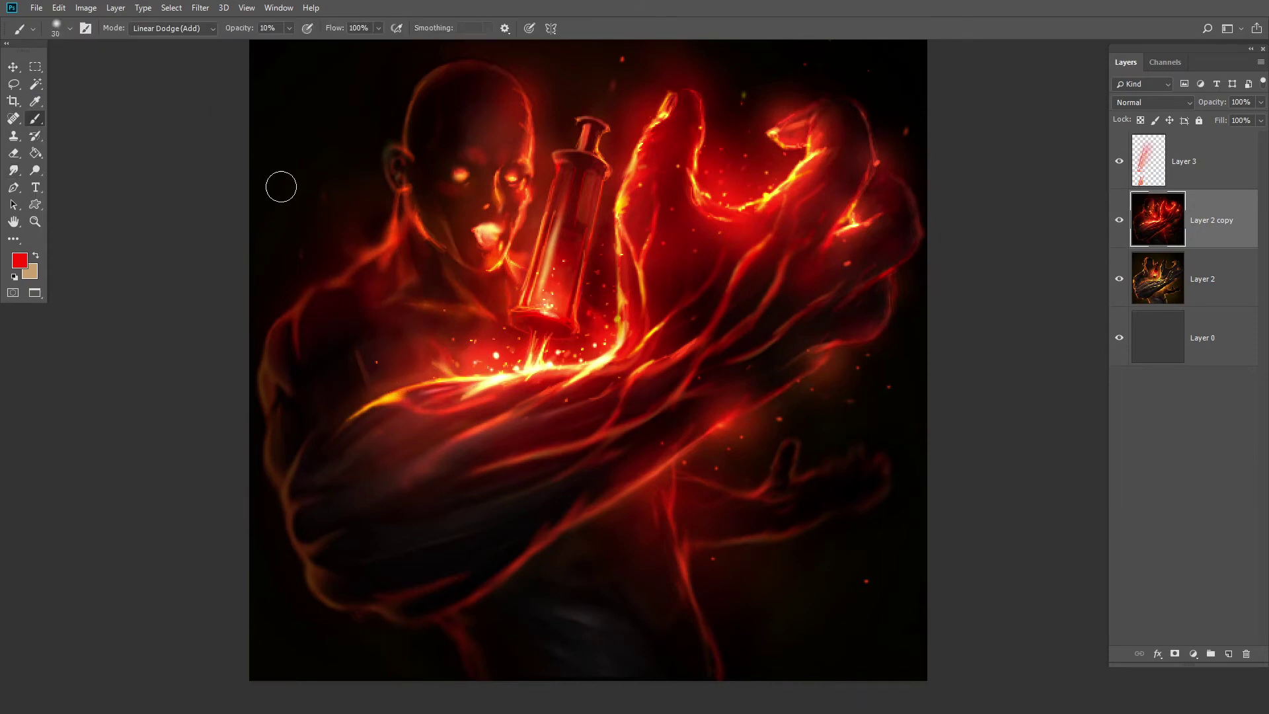
pyautogui.click(704, 473)
pyautogui.click(353, 620)
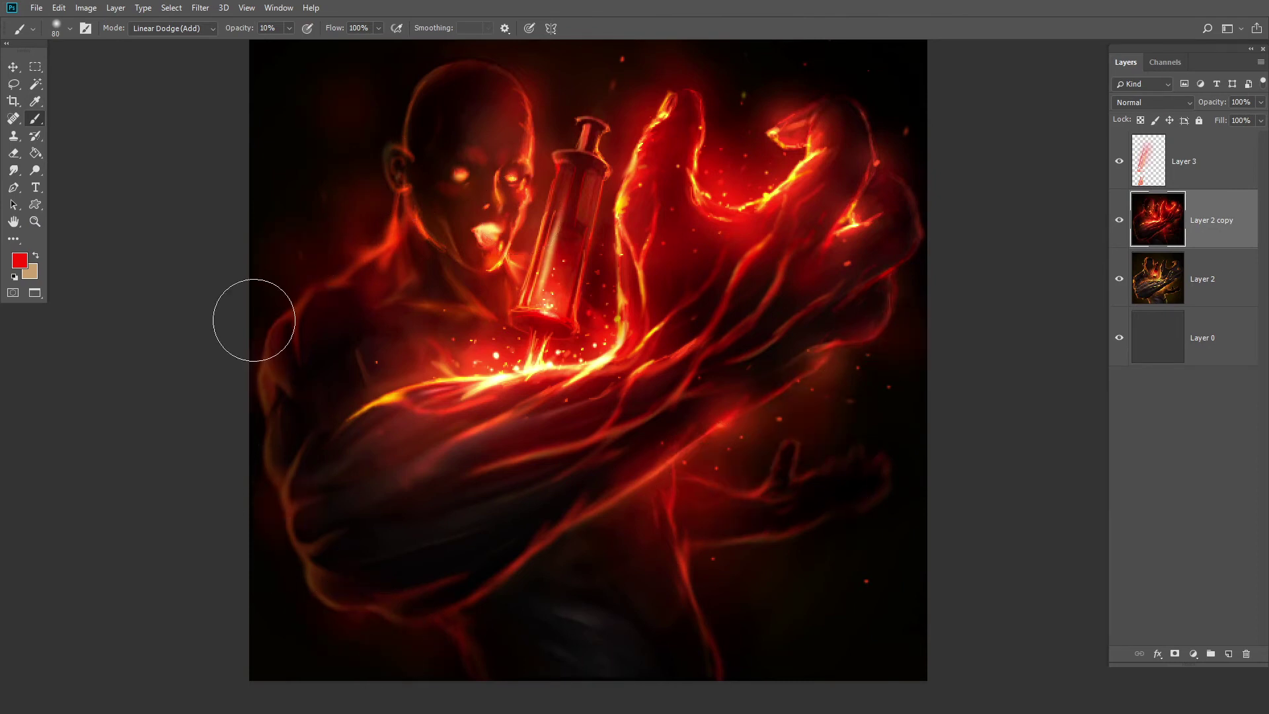
pyautogui.press('r')
pyautogui.press(']')
pyautogui.press(']')
pyautogui.press(']')
pyautogui.press(']')
pyautogui.press(']')
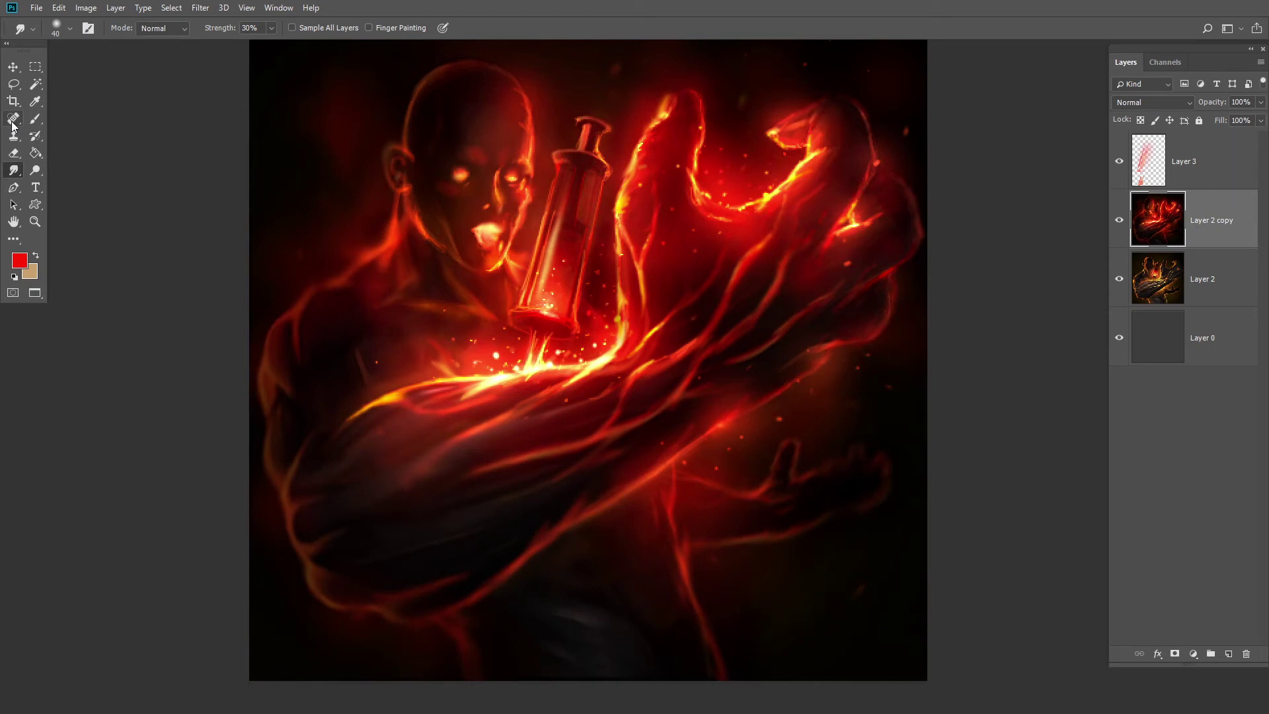
# Build up red glow on the raised hand's thumb and palm with a size 80 Linear Dodge brush at 10% opacity.
pyautogui.press('b')
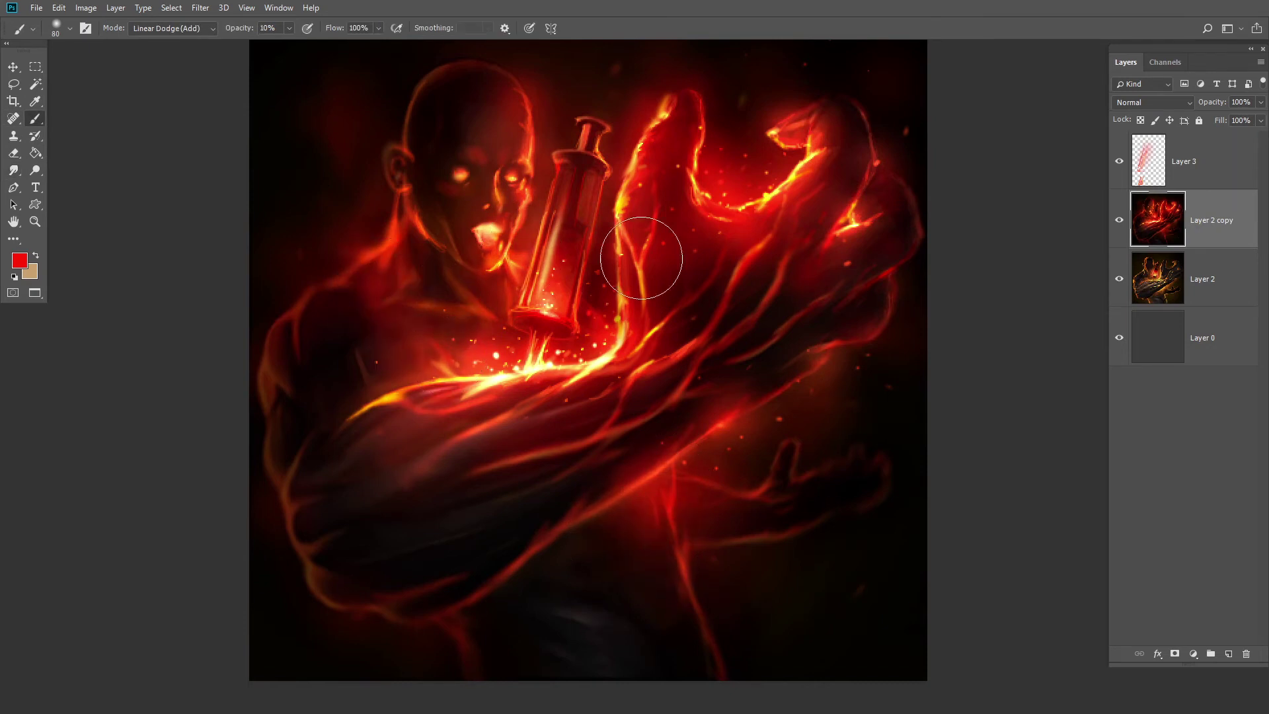
pyautogui.press('r')
pyautogui.click(35, 119)
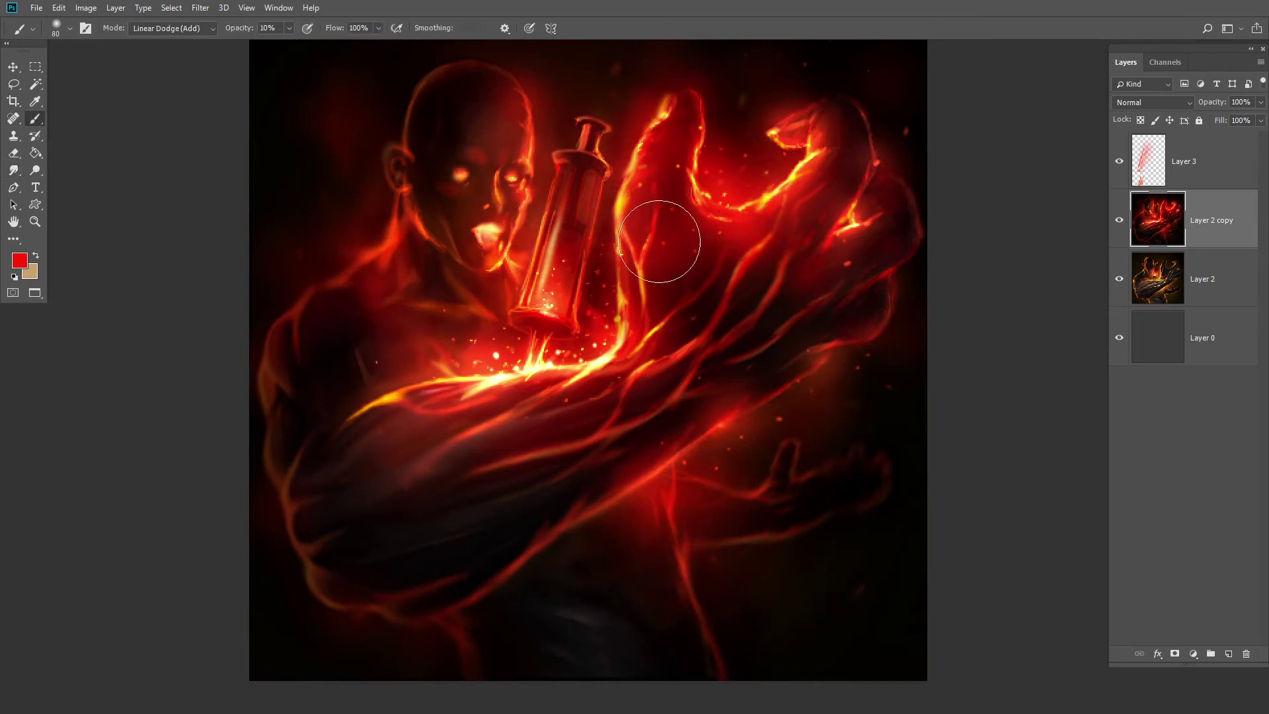
# Paint bright cores in the glowing eyes with a much smaller Linear Dodge brush at 100% opacity, using color sampled from the eye.
pyautogui.press('[')
pyautogui.press('[')
pyautogui.press('[')
pyautogui.press('[')
pyautogui.press('[')
pyautogui.press('[')
pyautogui.press('[')
pyautogui.press('[')
pyautogui.press('[')
pyautogui.press('[')
pyautogui.press('[')
pyautogui.press('[')
pyautogui.press('[')
pyautogui.keyDown('alt'); pyautogui.click(511, 178); pyautogui.keyUp('alt')
pyautogui.press('0')
pyautogui.press('[')
pyautogui.press('[')
pyautogui.press('[')
pyautogui.keyDown('alt'); pyautogui.click(508, 180); pyautogui.keyUp('alt')
pyautogui.click(461, 177)
# Add a wider glow over the eye with an enlarged Linear Dodge brush, using color sampled from beside the chin.
pyautogui.press(']')
pyautogui.press(']')
pyautogui.press(']')
pyautogui.press(']')
pyautogui.press(']')
pyautogui.press(']')
pyautogui.press(']')
pyautogui.keyDown('alt'); pyautogui.click(521, 255); pyautogui.keyUp('alt')
pyautogui.click(462, 177)
# Brighten the eyes with a reduced Dodge tool at 100% exposure.
pyautogui.click(35, 170)
pyautogui.press('0')
pyautogui.press('[')
pyautogui.press('[')
pyautogui.press('[')
pyautogui.press('[')
pyautogui.press('[')
pyautogui.press('[')
pyautogui.press('[')
pyautogui.press('[')
pyautogui.press('[')
pyautogui.press('[')
pyautogui.press('[')
pyautogui.press('[')
pyautogui.press('[')
pyautogui.press('[')
# Add orange-red sparks to the background and brighten the raised hand's finger edges with a Linear Dodge brush at 100% opacity.
pyautogui.press('b')
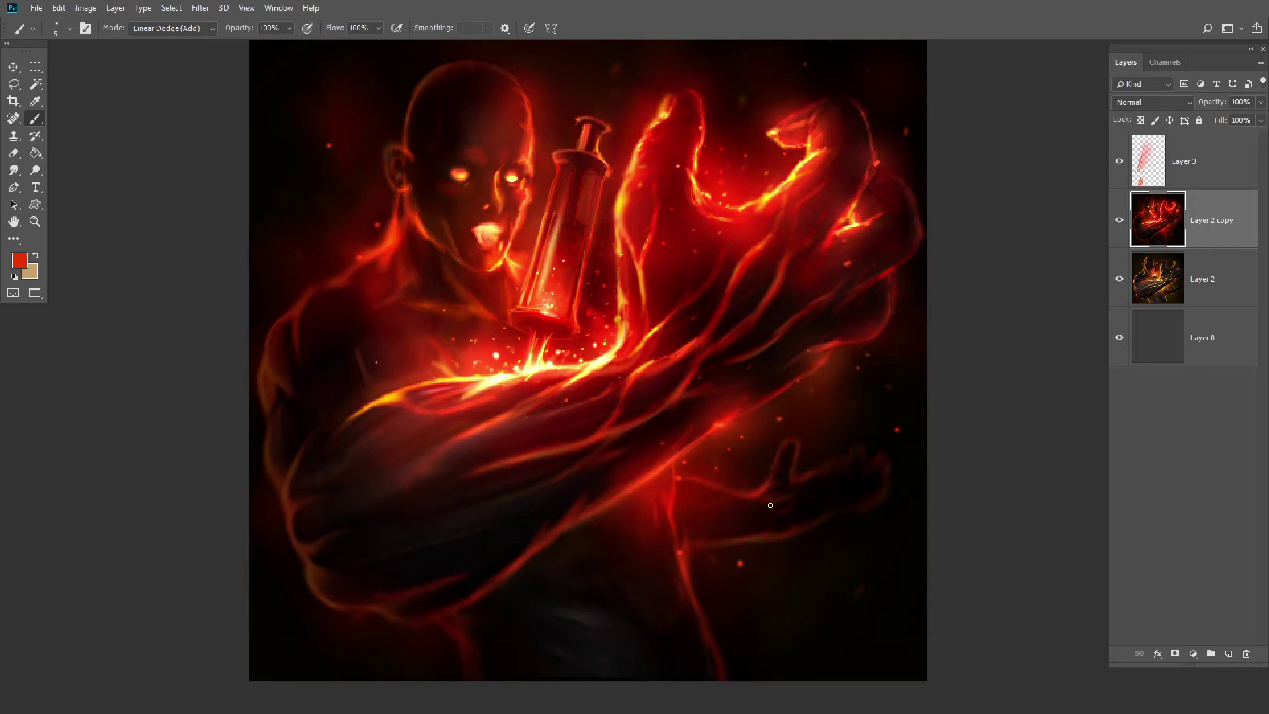
pyautogui.keyDown('alt'); pyautogui.click(811, 157); pyautogui.keyUp('alt')
pyautogui.click(834, 145)
pyautogui.press('o')
pyautogui.press('b')
pyautogui.keyDown('alt'); pyautogui.click(768, 227); pyautogui.keyUp('alt')
pyautogui.keyDown('alt'); pyautogui.click(769, 100); pyautogui.keyUp('alt')
# Redo the yellow highlight along the raised hand's edge from thumb to wrist with a size 2 Linear Dodge brush at 100% opacity.
pyautogui.hotkey('ctrl', 'alt', 'z')
pyautogui.moveTo(620, 245); pyautogui.dragTo(622, 325)
pyautogui.hotkey('ctrl', 'alt', 'z')
pyautogui.moveTo(619, 257); pyautogui.dragTo(619, 300)
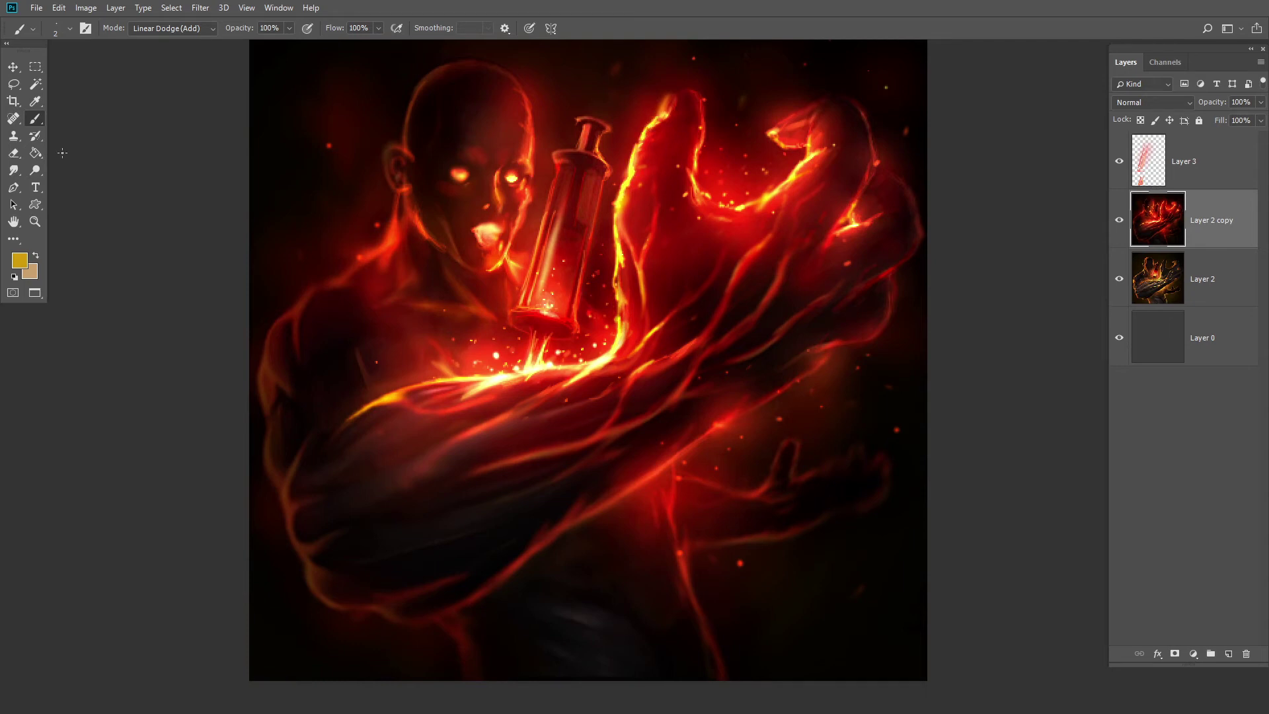
pyautogui.click(13, 170)
# Glaze a soft light-orange glow over the syringe's lower barrel with a size 25 Linear Dodge brush at 30% opacity.
pyautogui.press('b')
pyautogui.keyDown('alt'); pyautogui.click(551, 305); pyautogui.keyUp('alt')
pyautogui.press(']')
pyautogui.press(']')
pyautogui.press(']')
pyautogui.press(']')
pyautogui.press(']')
pyautogui.press(']')
pyautogui.press(']')
pyautogui.press(']')
pyautogui.press(']')
pyautogui.press(']')
pyautogui.press(']')
pyautogui.press(']')
pyautogui.press(']')
pyautogui.click(543, 319)
pyautogui.hotkey('ctrl', 'z')
pyautogui.hotkey('ctrl', 'z')
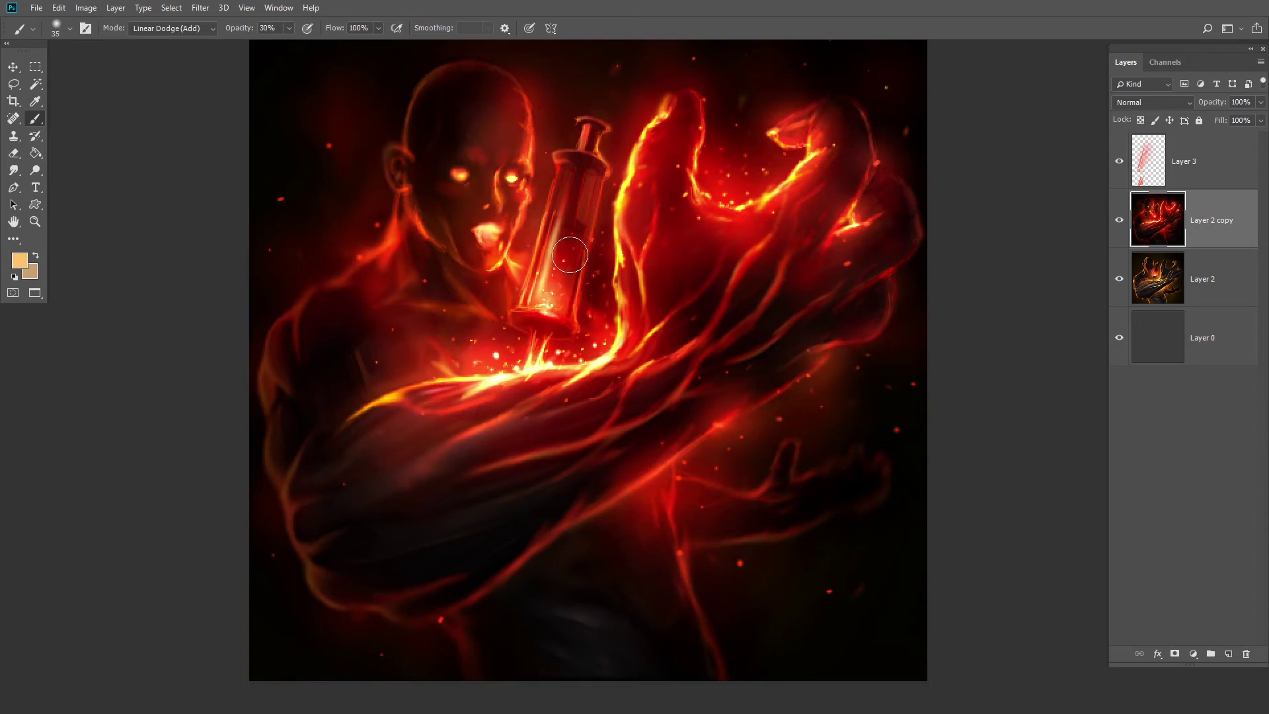
# Refine the face shading and glowing mouth with a size 5 Normal-mode brush at 30% opacity, using colors sampled from the face.
pyautogui.keyDown('alt'); pyautogui.click(496, 291); pyautogui.keyUp('alt')
pyautogui.press('[')
pyautogui.press('[')
pyautogui.press('[')
pyautogui.press('[')
pyautogui.press('[')
pyautogui.press('[')
pyautogui.press('[')
pyautogui.press('[')
pyautogui.press('[')
pyautogui.press('[')
pyautogui.click(176, 28)
pyautogui.click(165, 34)
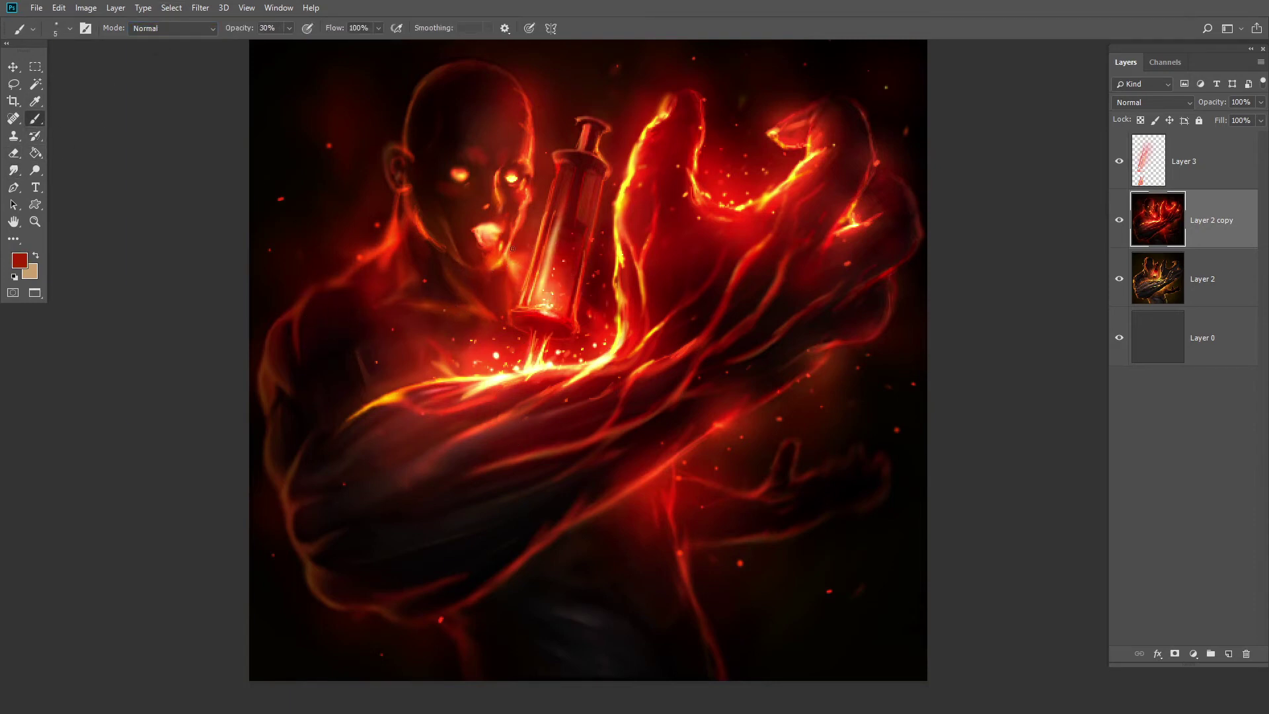
pyautogui.keyDown('alt'); pyautogui.click(497, 246); pyautogui.keyUp('alt')
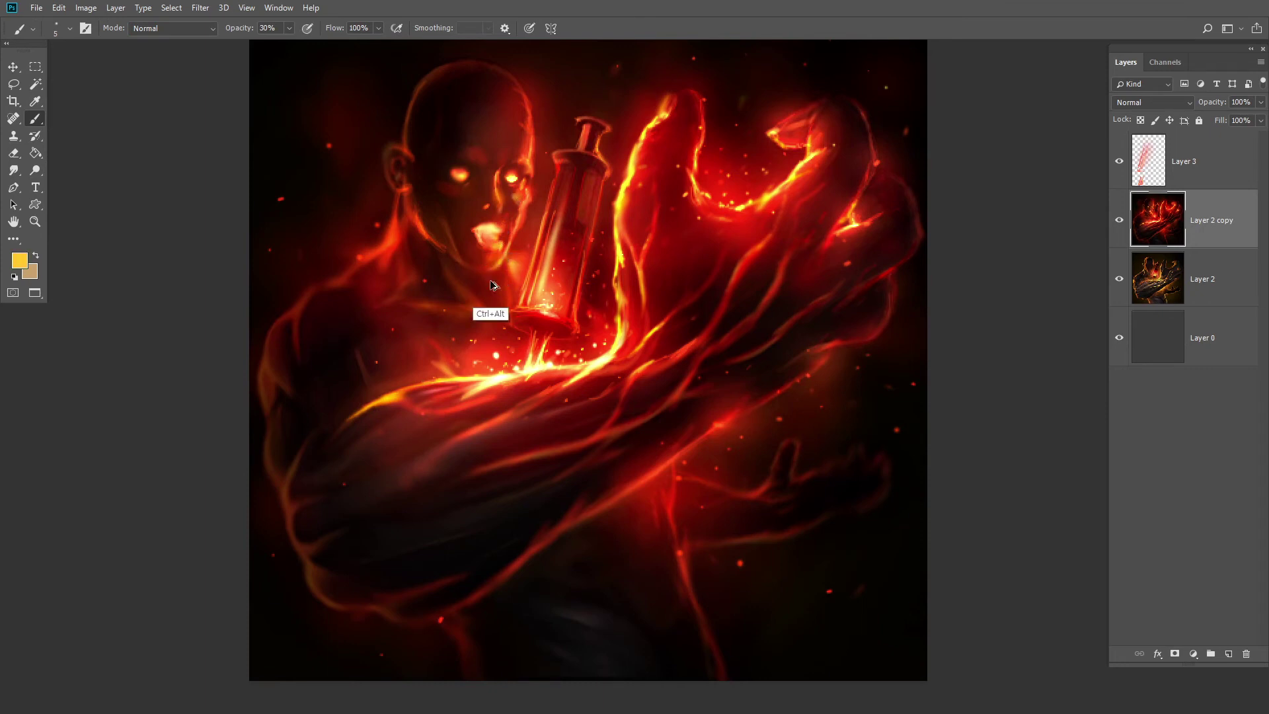
pyautogui.keyDown('alt'); pyautogui.click(463, 196); pyautogui.keyUp('alt')
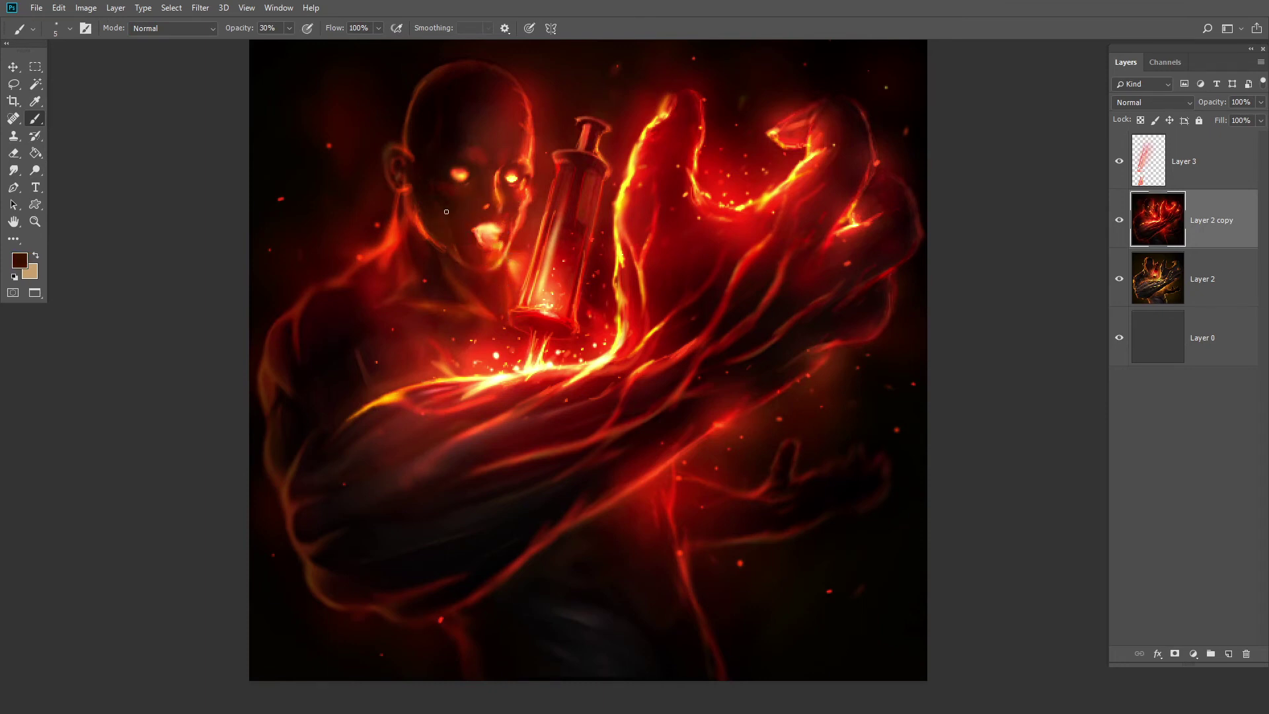
pyautogui.keyDown('alt'); pyautogui.click(521, 191); pyautogui.keyUp('alt')
pyautogui.keyDown('alt'); pyautogui.click(492, 230); pyautogui.keyUp('alt')
pyautogui.keyDown('alt'); pyautogui.click(500, 235); pyautogui.keyUp('alt')
# Smudge the spark above the shoulder and dot tiny sparks beside the neck with the Normal-mode brush.
pyautogui.click(13, 170)
pyautogui.moveTo(283, 199); pyautogui.dragTo(281, 201)
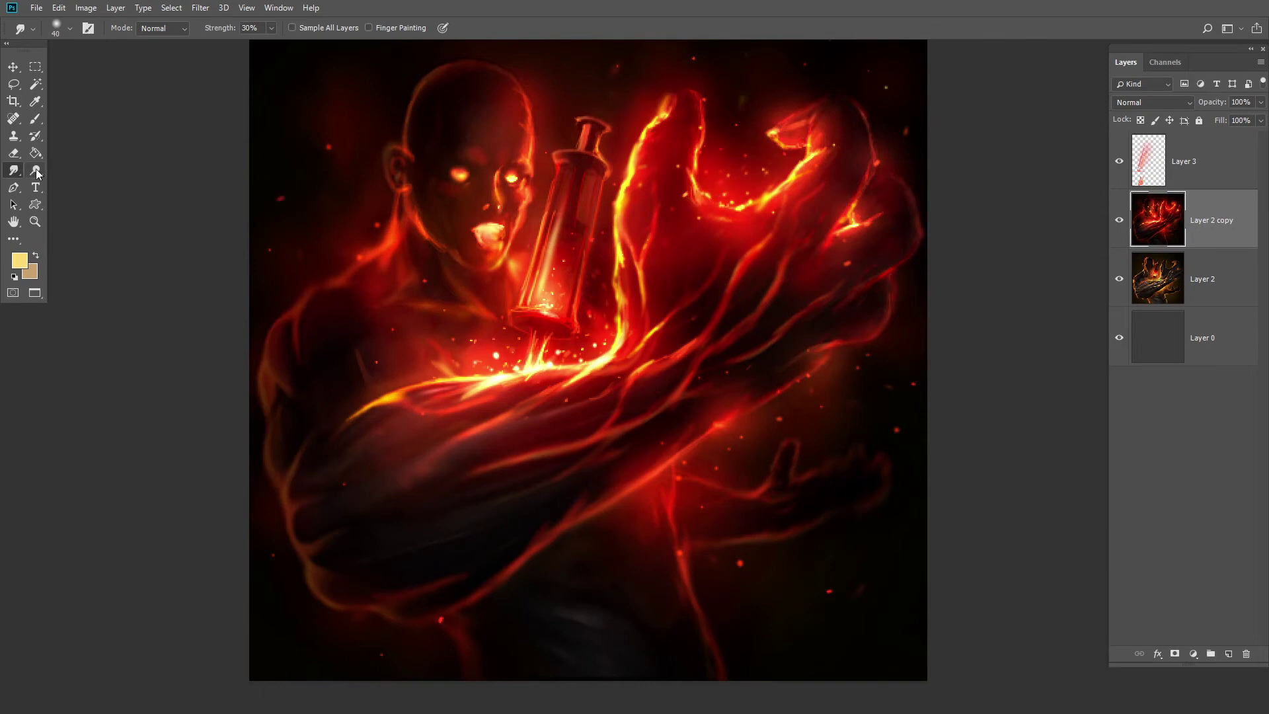
pyautogui.click(35, 119)
pyautogui.keyDown('alt'); pyautogui.click(359, 262); pyautogui.keyUp('alt')
pyautogui.click(316, 211)
pyautogui.click(324, 251)
pyautogui.click(322, 285)
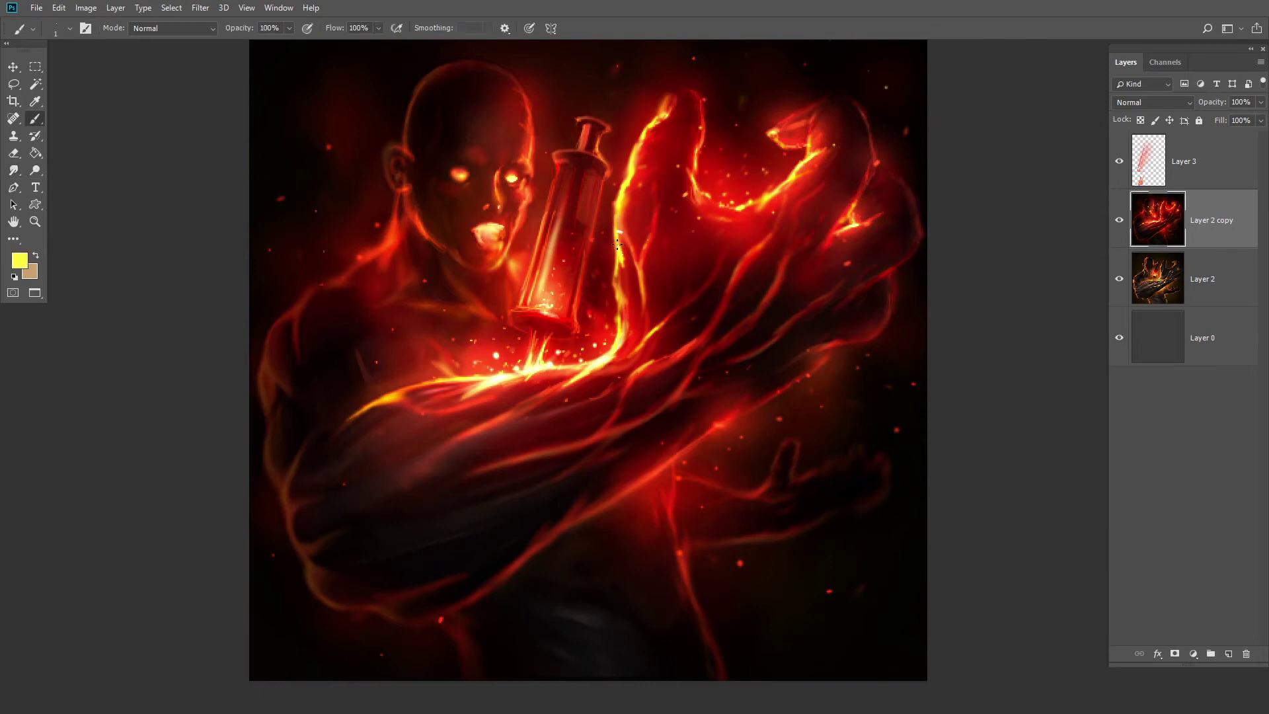
# Paint a fine orange contour along the jaw and neck with a size 1 Linear Dodge brush and soften it with Smudge.
pyautogui.keyDown('alt'); pyautogui.click(521, 224); pyautogui.keyUp('alt')
pyautogui.hotkey('shift', 'alt', 'w')
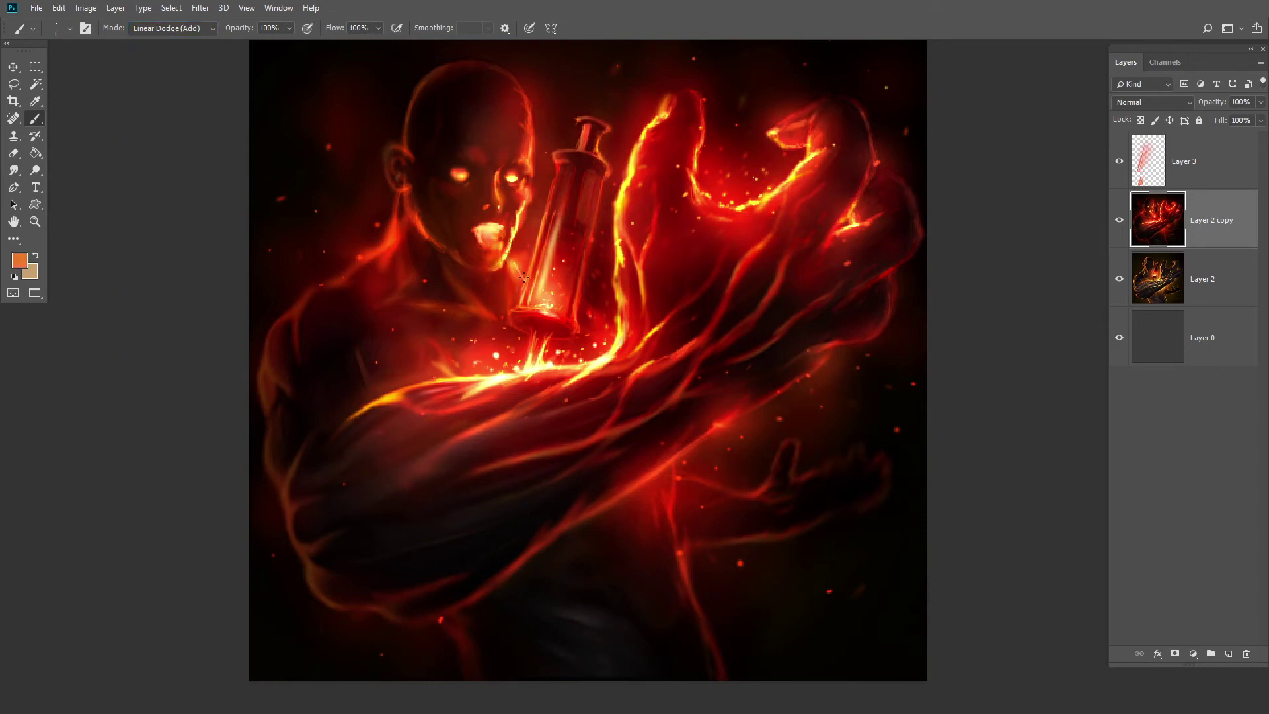
pyautogui.keyDown('alt'); pyautogui.click(517, 225); pyautogui.keyUp('alt')
pyautogui.click(13, 171)
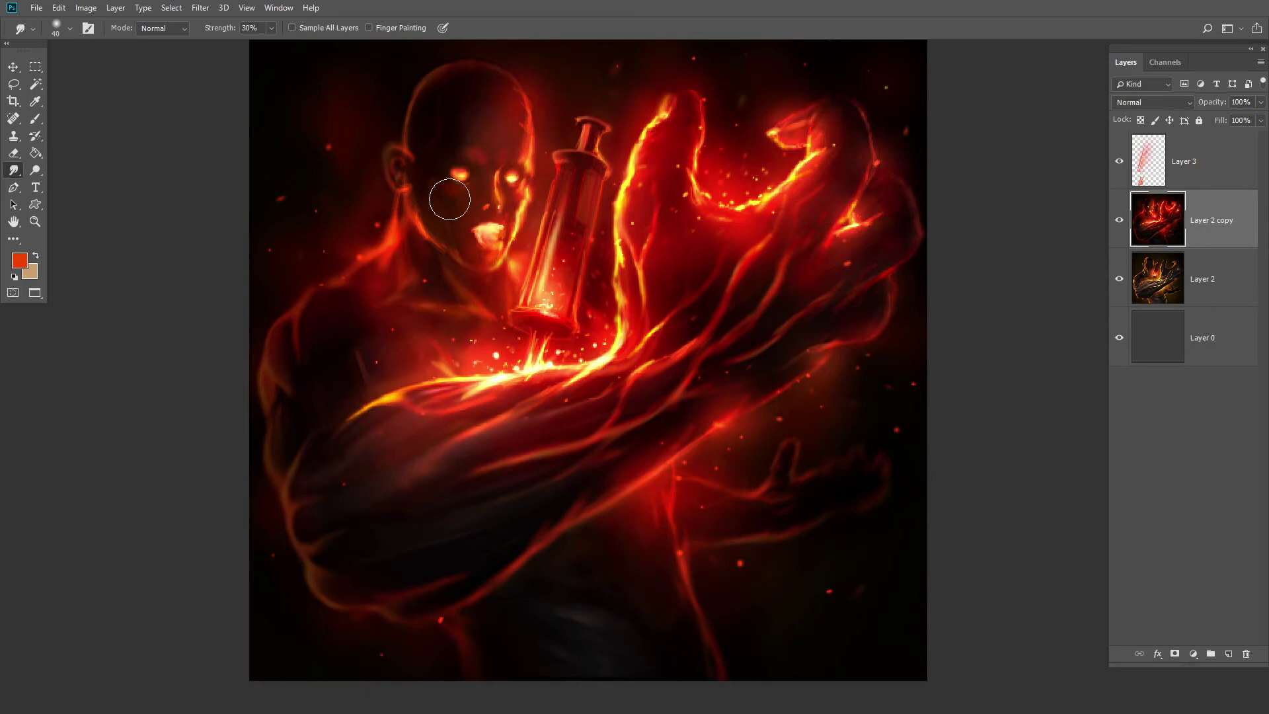
# Outline the syringe's lower flange with bright orange, using a size 1 Linear Dodge brush at 100% opacity and color sampled from the jaw.
pyautogui.press('b')
pyautogui.keyDown('alt'); pyautogui.click(494, 260); pyautogui.keyUp('alt')
pyautogui.keyDown('alt'); pyautogui.click(482, 268); pyautogui.keyUp('alt')
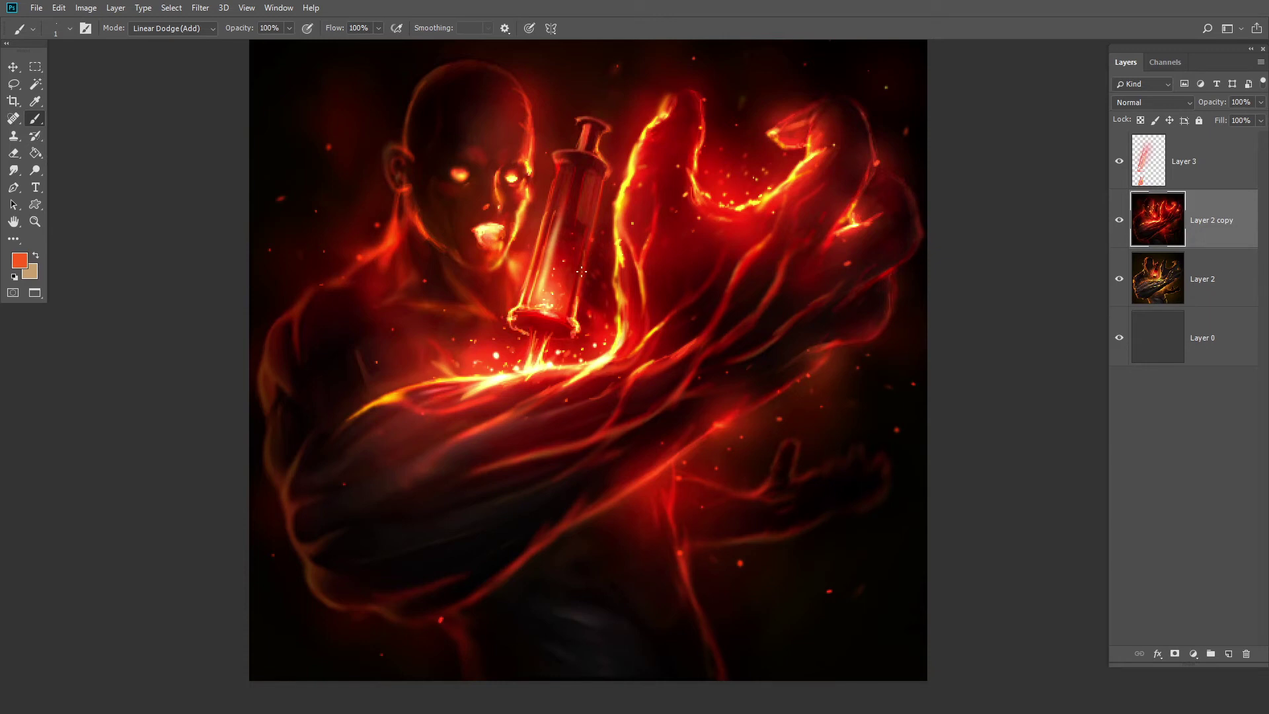
# Smudge the syringe's lower flange at size 7 and 100% strength, then brighten the figure's highlights with Dodge at size 175 and 100% exposure.
pyautogui.press('r')
pyautogui.moveTo(511, 310); pyautogui.dragTo(587, 315)
pyautogui.press('[')
pyautogui.press('[')
pyautogui.press('[')
pyautogui.press('[')
pyautogui.press('[')
pyautogui.press('[')
pyautogui.press('[')
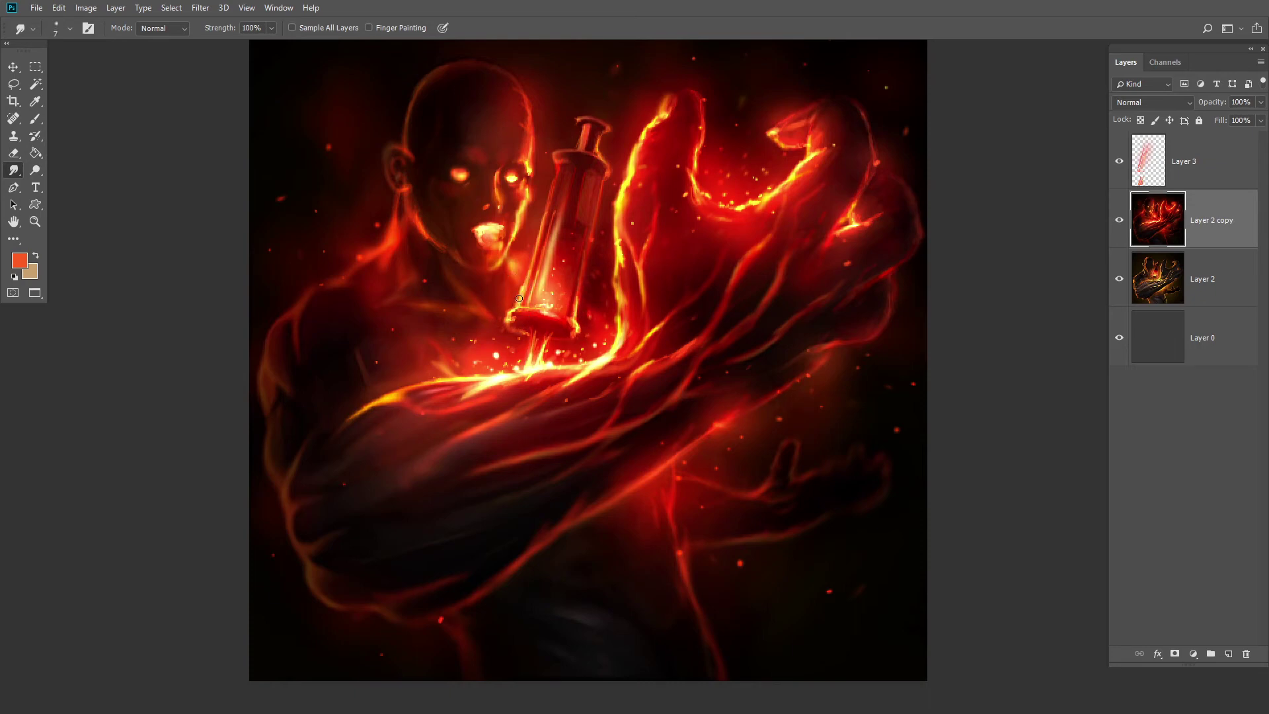
pyautogui.press('o')
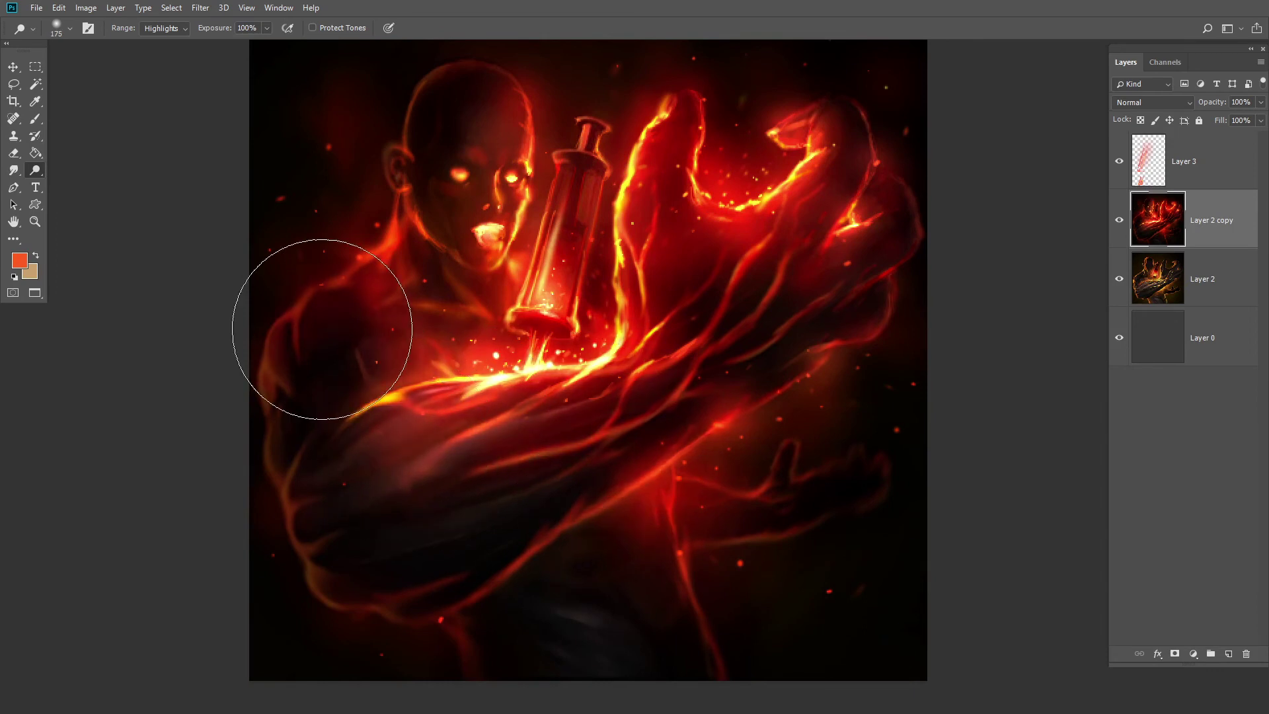
# Darken the forehead and face with an enlarged Multiply brush at 20% opacity, using a dark red sampled from the face.
pyautogui.press('b')
pyautogui.click(195, 31)
pyautogui.click(165, 118)
pyautogui.press('3')
pyautogui.keyDown('alt'); pyautogui.click(456, 222); pyautogui.keyUp('alt')
pyautogui.press('2')
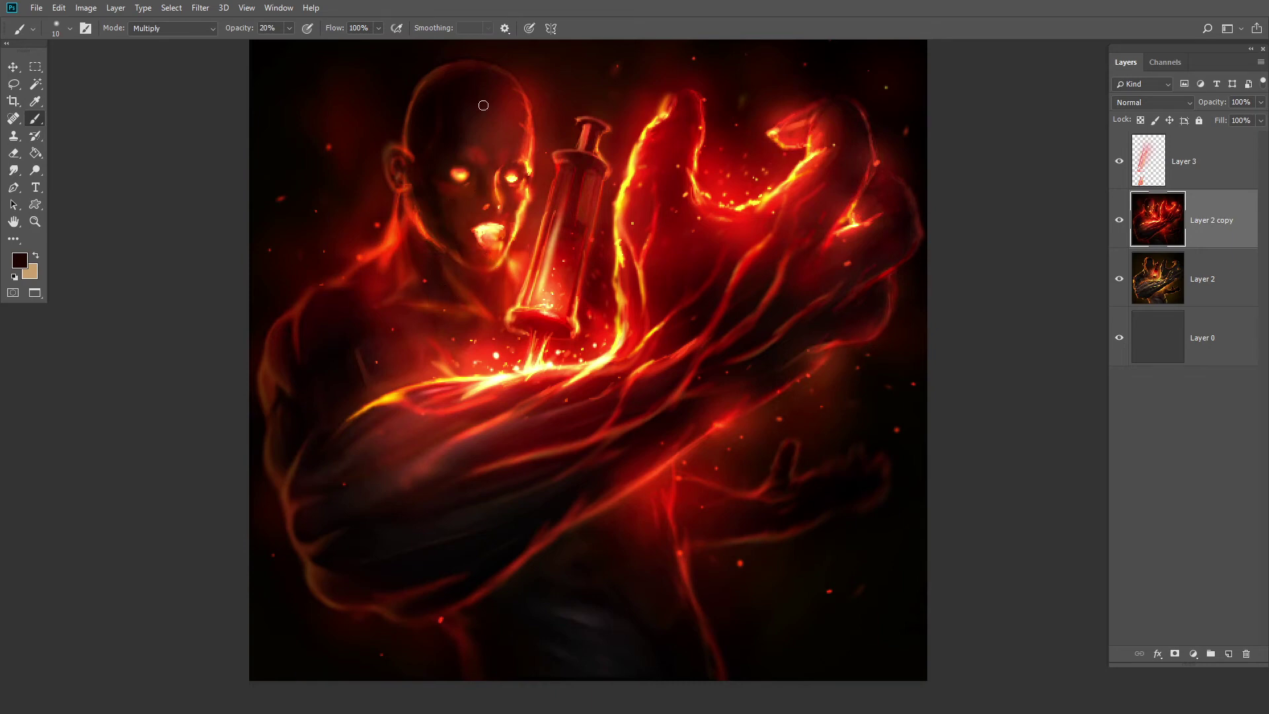
pyautogui.press(']')
pyautogui.press(']')
pyautogui.press(']')
pyautogui.press(']')
pyautogui.press(']')
# Blend the shading on the face with an enlarged Smudge tool.
pyautogui.click(13, 170)
pyautogui.press(']')
pyautogui.press(']')
pyautogui.press(']')
pyautogui.press(']')
pyautogui.press(']')
# Shade around the mouth with an enlarged Multiply brush at 10% opacity and sample a color beside the lips.
pyautogui.press('b')
pyautogui.press('1')
pyautogui.press(']')
pyautogui.press(']')
pyautogui.press(']')
pyautogui.press(']')
pyautogui.press(']')
pyautogui.keyDown('alt'); pyautogui.click(491, 249); pyautogui.keyUp('alt')
# Add fine orange-red highlights around the mouth with a size 1 Linear Dodge (Add) brush at 100% opacity.
pyautogui.click(164, 30)
pyautogui.click(158, 191)
pyautogui.keyDown('alt'); pyautogui.click(503, 242); pyautogui.keyUp('alt')
pyautogui.press('0')
pyautogui.press('[')
pyautogui.press('[')
pyautogui.press('[')
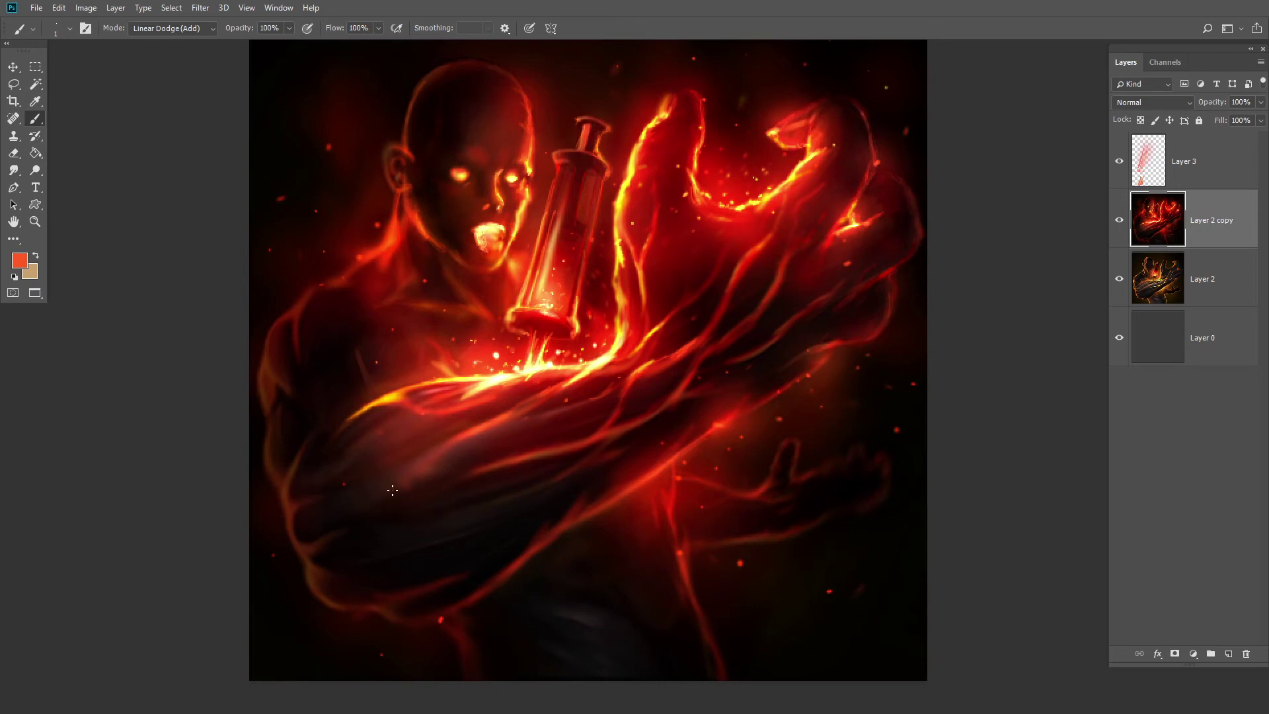
# Add small orange and yellow accents to the glowing figure with the Linear Dodge brush and soften them with Smudge at 20% strength.
pyautogui.keyDown('alt'); pyautogui.click(503, 296); pyautogui.keyUp('alt')
pyautogui.keyDown('ctrl'); pyautogui.click(406, 326); pyautogui.keyUp('ctrl')
pyautogui.keyDown('alt'); pyautogui.click(324, 330); pyautogui.keyUp('alt')
pyautogui.keyDown('ctrl'); pyautogui.click(555, 344); pyautogui.keyUp('ctrl')
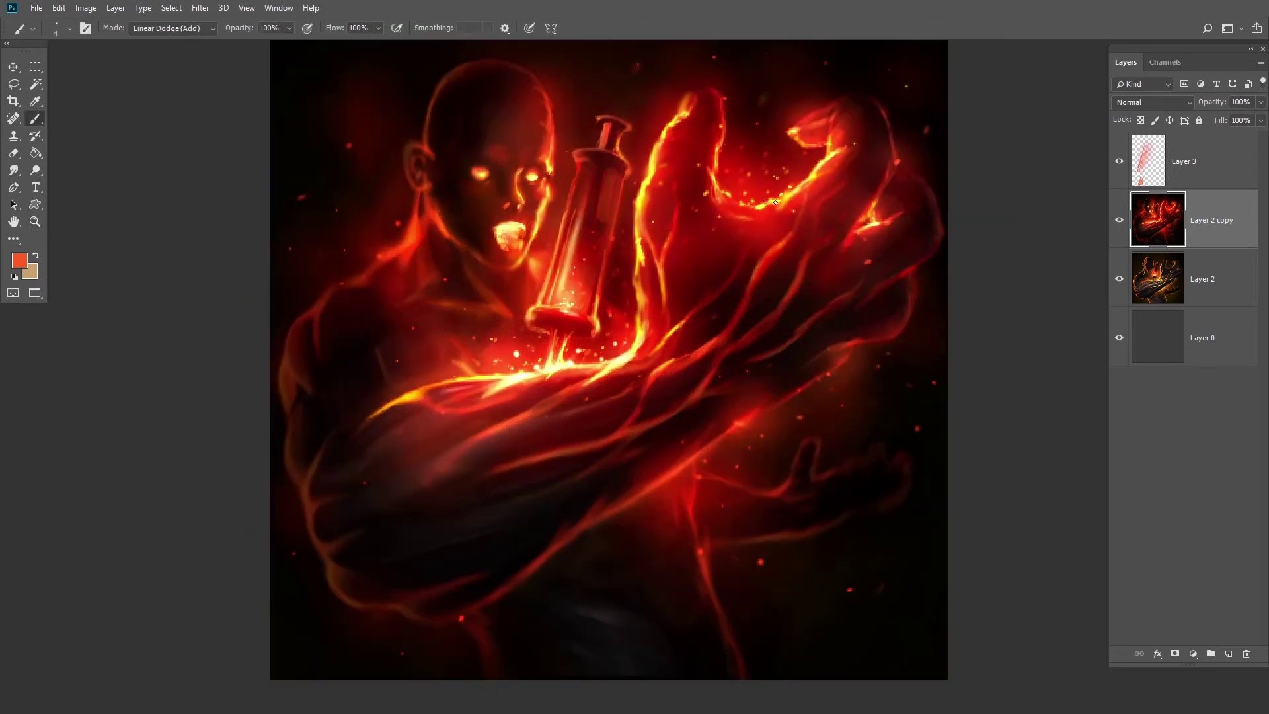
pyautogui.keyDown('alt'); pyautogui.click(633, 242); pyautogui.keyUp('alt')
pyautogui.click(431, 322)
pyautogui.press('r')
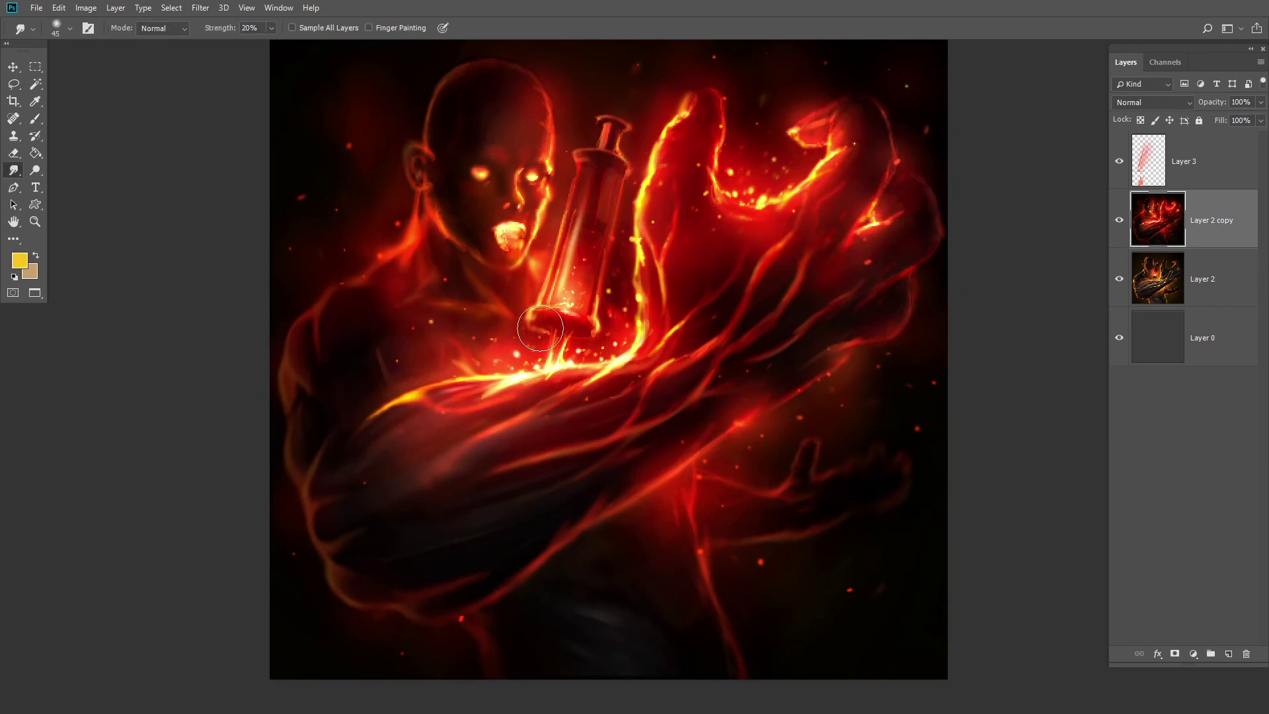
# Brush a soft red glow over the upper forearm with a size 90 Screen brush at 20% opacity.
pyautogui.press('b')
pyautogui.keyDown('alt'); pyautogui.click(747, 448); pyautogui.keyUp('alt')
pyautogui.click(141, 177)
pyautogui.click(21, 262)
pyautogui.click(873, 431)
pyautogui.click(1009, 414)
pyautogui.press('2')
pyautogui.press(']')
pyautogui.press(']')
pyautogui.press(']')
pyautogui.press(']')
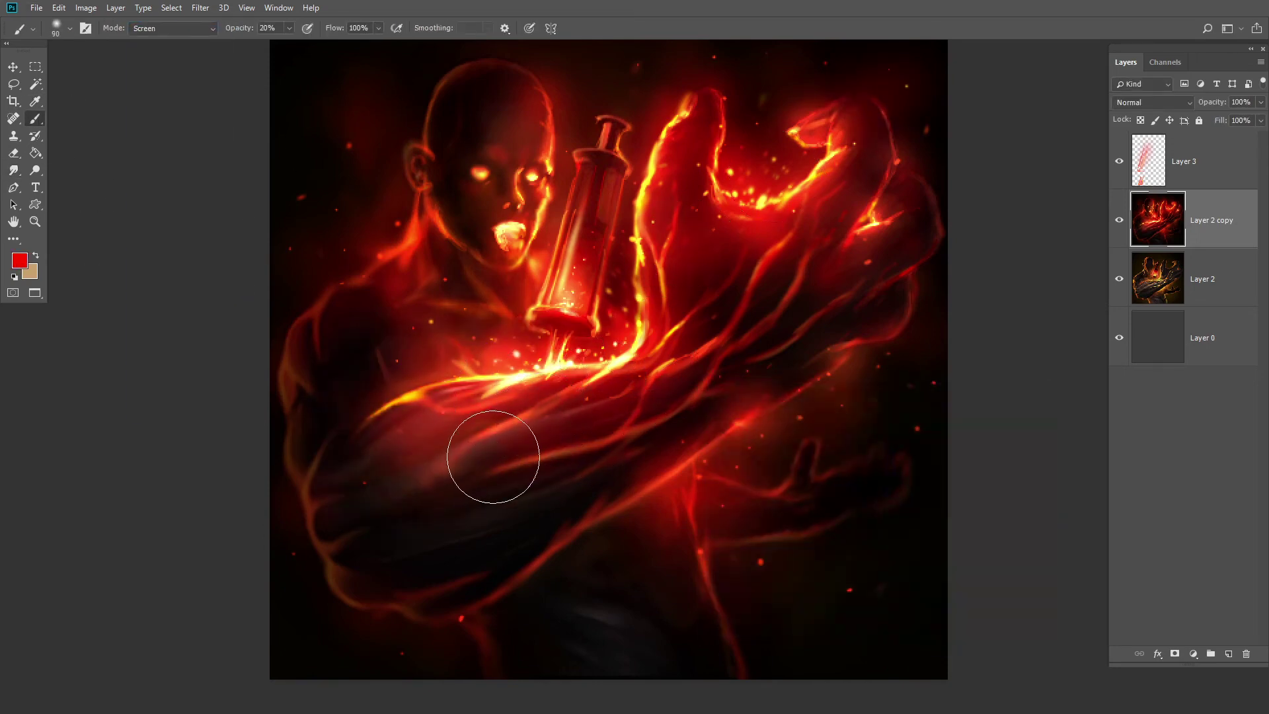
# Smudge the glowing details of the face with a size 5 Smudge tool at 54% strength.
pyautogui.press('z')
pyautogui.keyDown('alt'); pyautogui.click(490, 262); pyautogui.keyUp('alt')
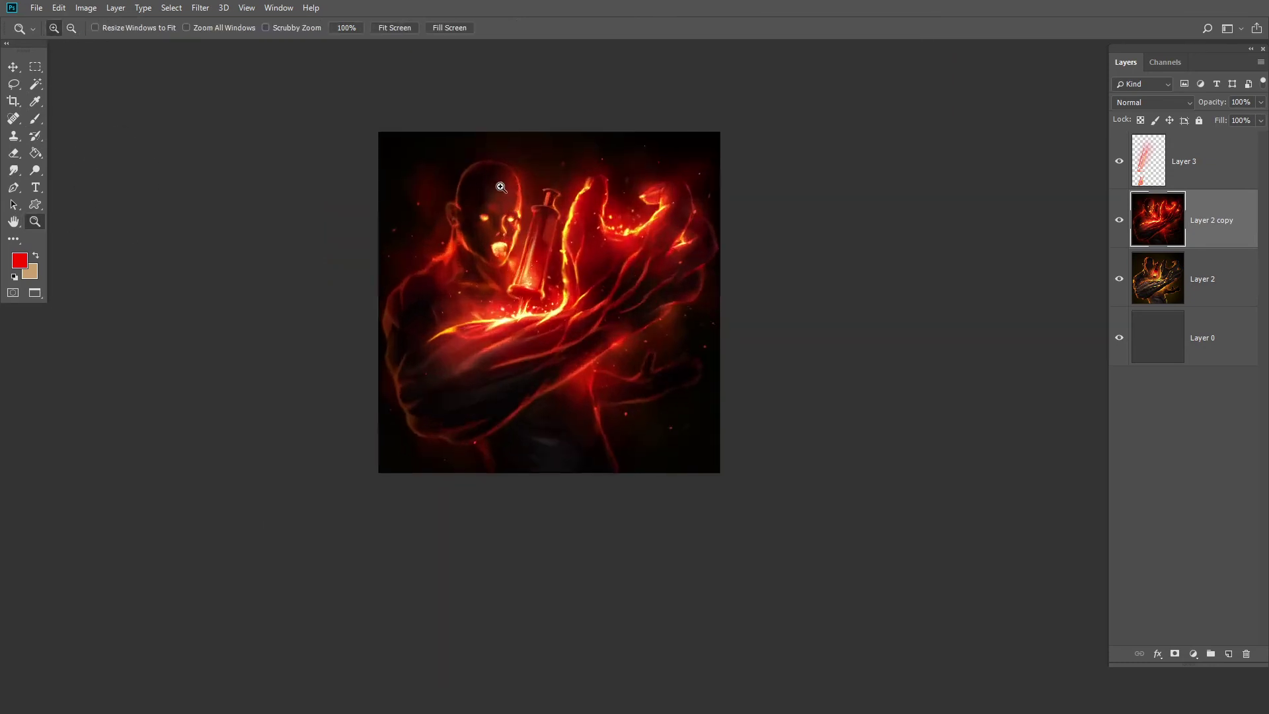
pyautogui.click(500, 187)
pyautogui.press('r')
pyautogui.press('5')
pyautogui.press('4')
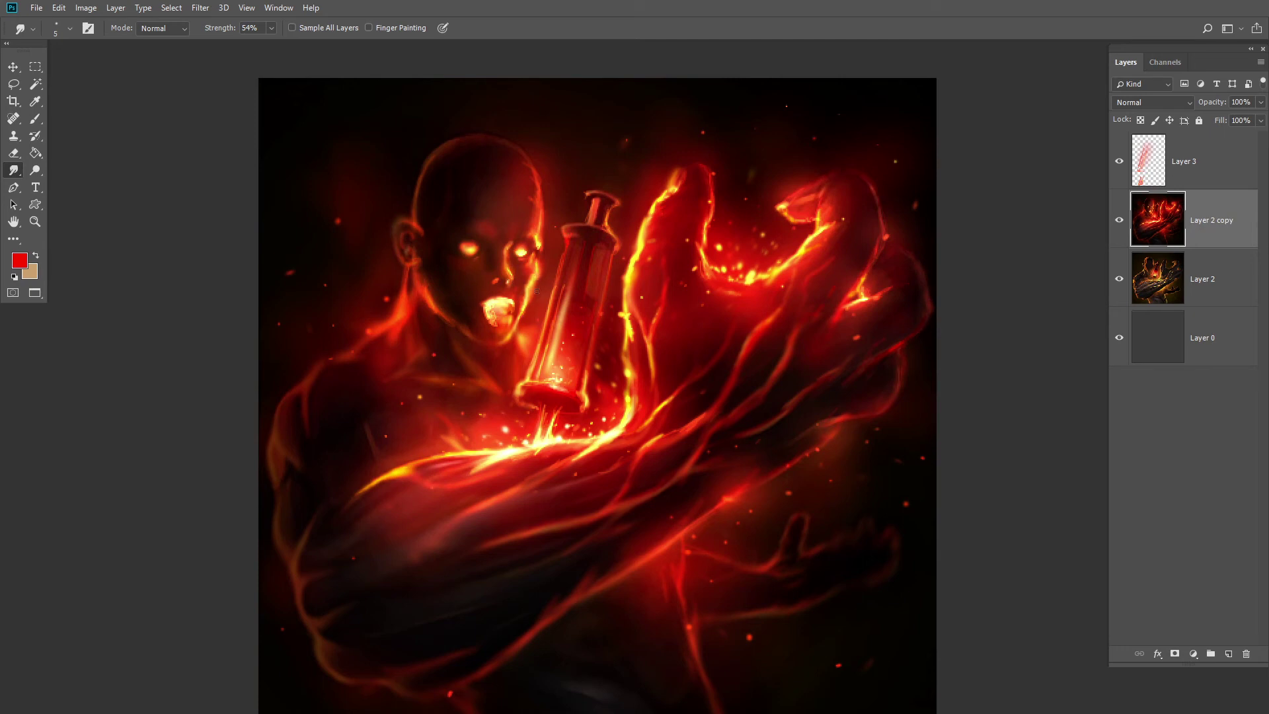
# Touch up the edge of the mouth in sampled yellow with a size 1 Screen brush at 20% opacity.
pyautogui.press('b')
pyautogui.keyDown('alt'); pyautogui.click(506, 303); pyautogui.keyUp('alt')
pyautogui.press(']')
pyautogui.keyDown('alt'); pyautogui.click(522, 309); pyautogui.keyUp('alt')
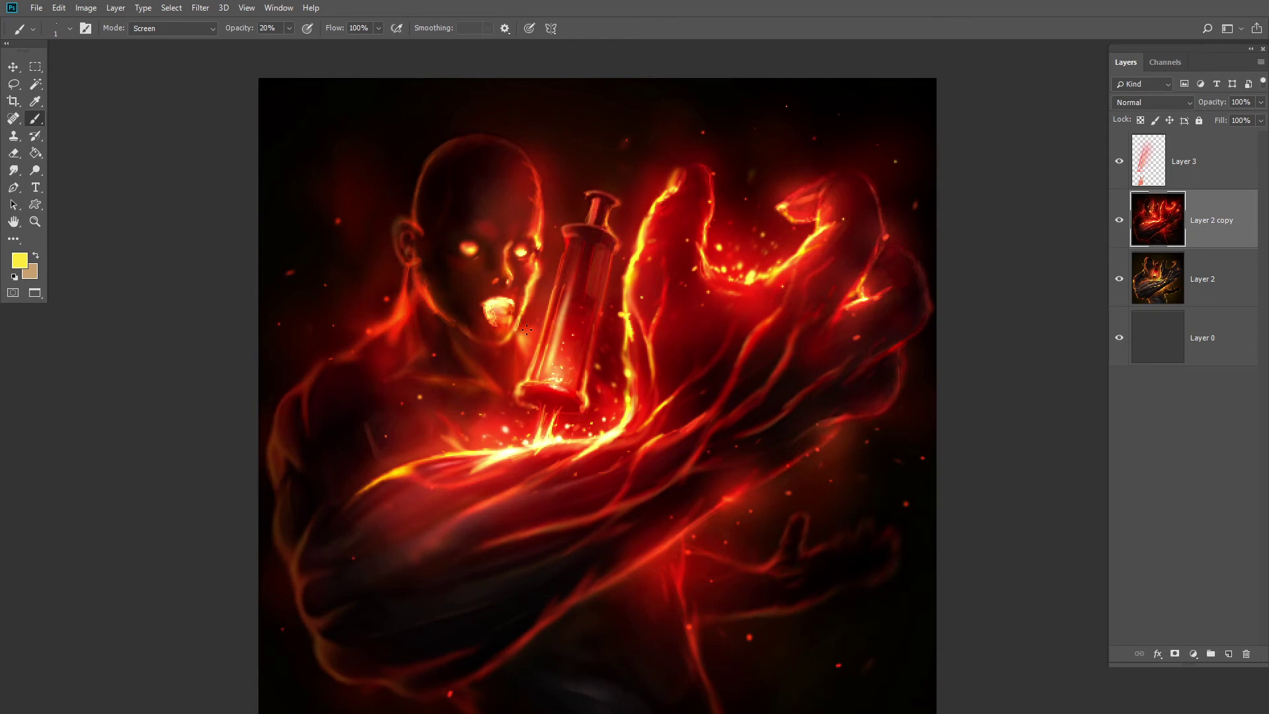
# Paint a soft glow between the jaw and the syringe with an enlarged Screen brush at 30% opacity.
pyautogui.press(']')
pyautogui.press(']')
pyautogui.press(']')
pyautogui.press(']')
pyautogui.press(']')
pyautogui.press(']')
pyautogui.press(']')
pyautogui.press(']')
pyautogui.press(']')
pyautogui.press(']')
pyautogui.press('3')
pyautogui.keyDown('alt'); pyautogui.click(509, 375); pyautogui.keyUp('alt')
pyautogui.moveTo(510, 357)
pyautogui.mouseDown()
pyautogui.moveTo(524, 352)
pyautogui.moveTo(514, 360)
pyautogui.moveTo(536, 304)
pyautogui.mouseUp()
# Darken the area around the nose and mouth with a size 9 Multiply brush at 30% opacity, then blend it with Smudge.
pyautogui.click(211, 28)
pyautogui.click(156, 107)
pyautogui.keyDown('alt'); pyautogui.click(528, 324); pyautogui.keyUp('alt')
pyautogui.press(']')
pyautogui.press('[')
pyautogui.press('[')
pyautogui.press('[')
pyautogui.press('[')
pyautogui.keyDown('alt'); pyautogui.click(511, 280); pyautogui.keyUp('alt')
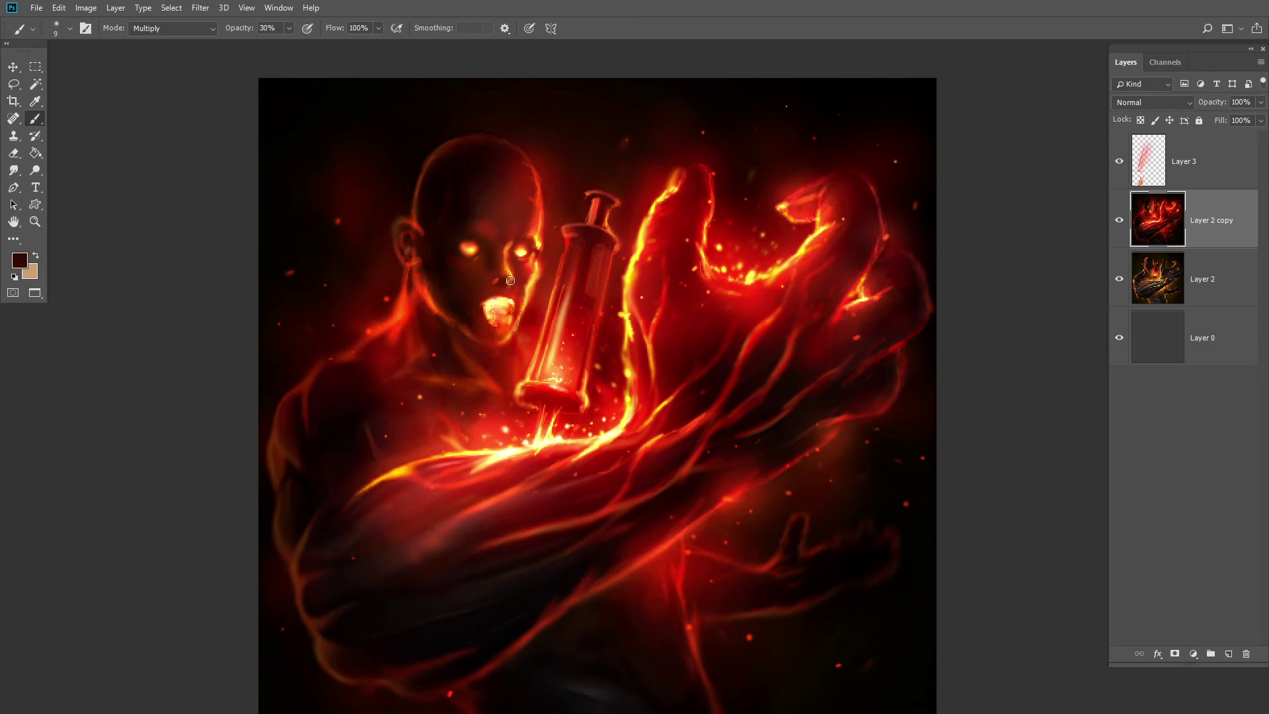
pyautogui.click(14, 171)
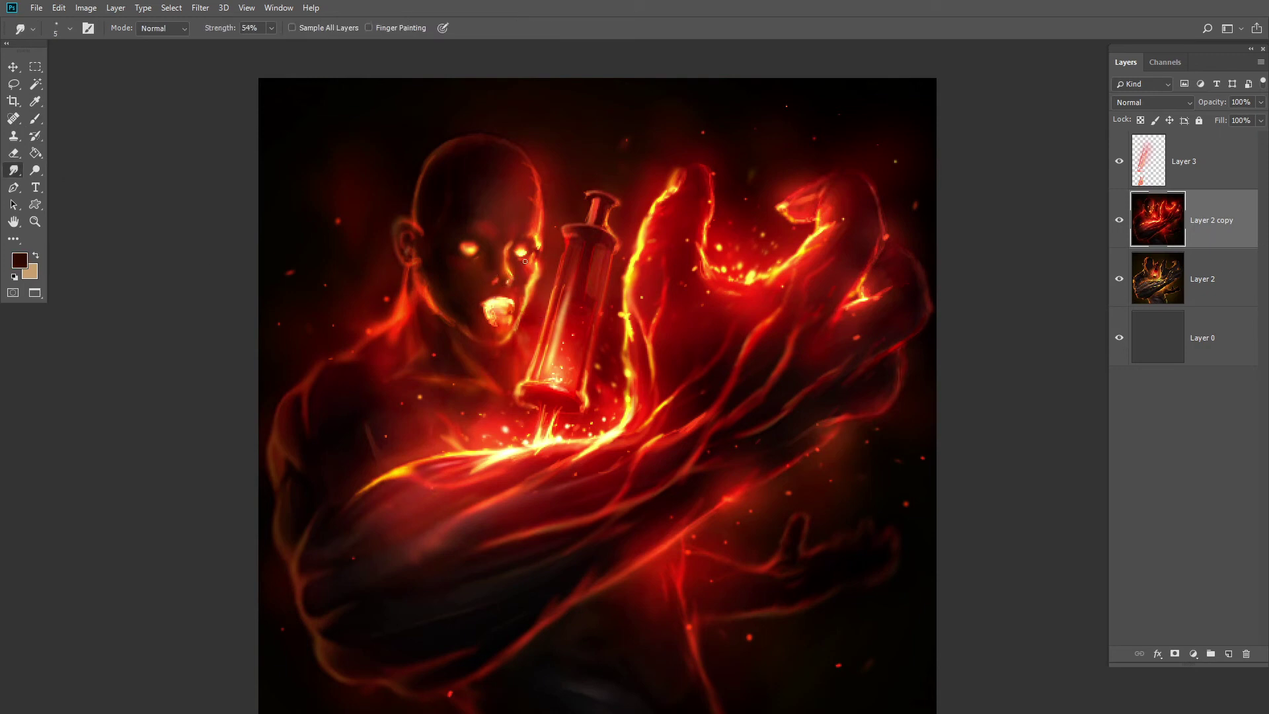
# Brighten the eye and nose area in sampled orange with a size 8 Linear Dodge (Add) brush at 30% opacity.
pyautogui.press('b')
pyautogui.click(171, 28)
pyautogui.click(183, 200)
pyautogui.keyDown('alt'); pyautogui.click(466, 277); pyautogui.keyUp('alt')
pyautogui.press('[')
pyautogui.press('[')
pyautogui.press('[')
pyautogui.press('[')
pyautogui.press('[')
pyautogui.press('[')
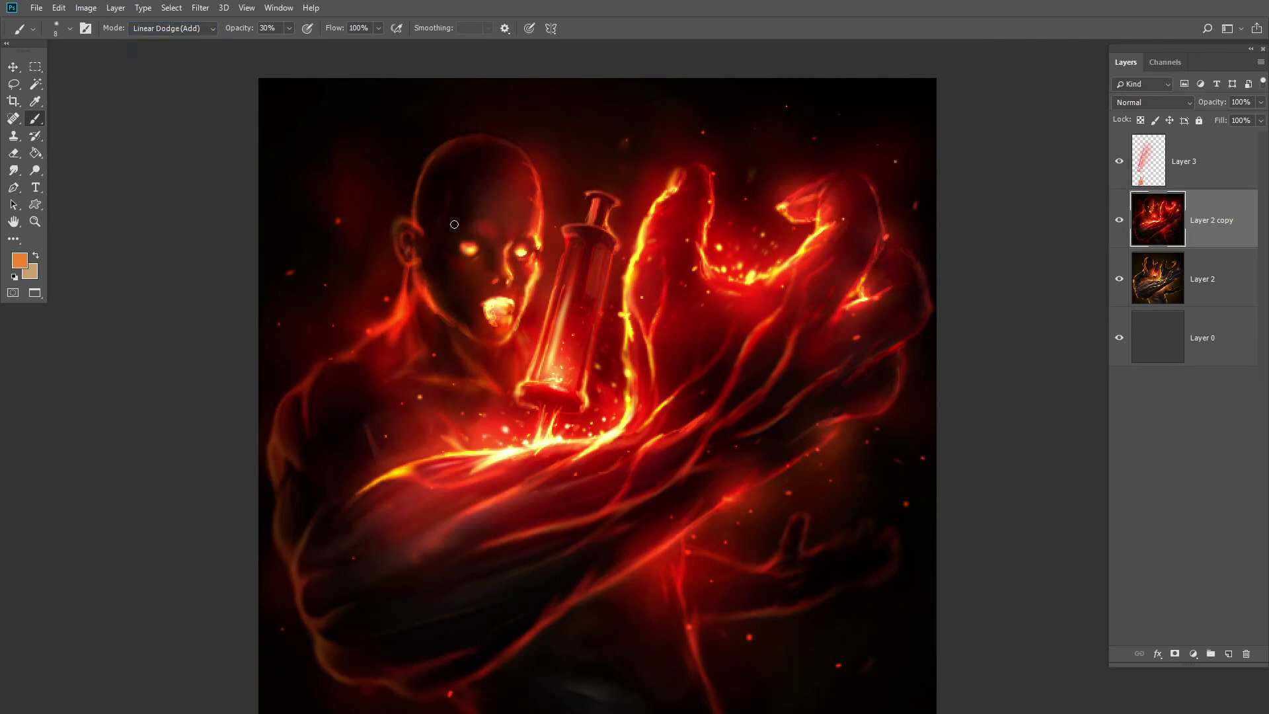
pyautogui.moveTo(506, 256); pyautogui.dragTo(515, 236)
# Add an Outer Glow in Linear Dodge (Add) mode to Layer 3, with a warm red color and raised opacity and size.
pyautogui.click(36, 8)
pyautogui.click(988, 186)
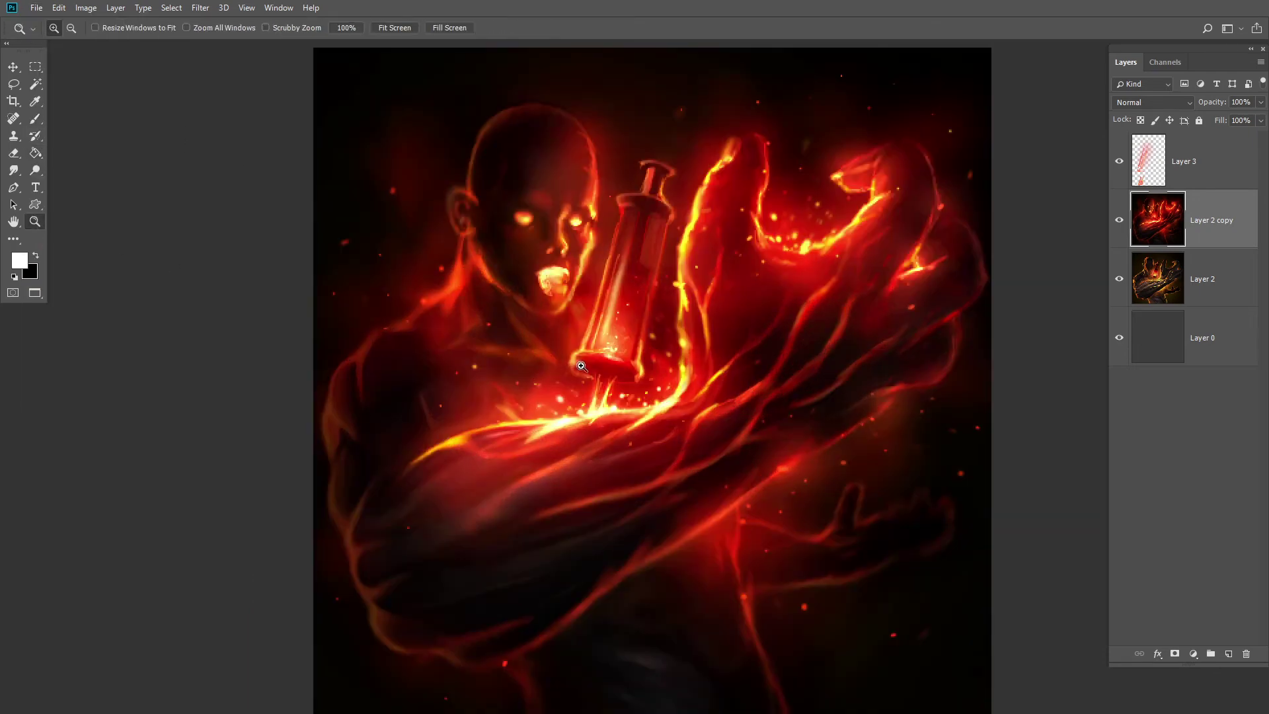
pyautogui.click(1190, 165)
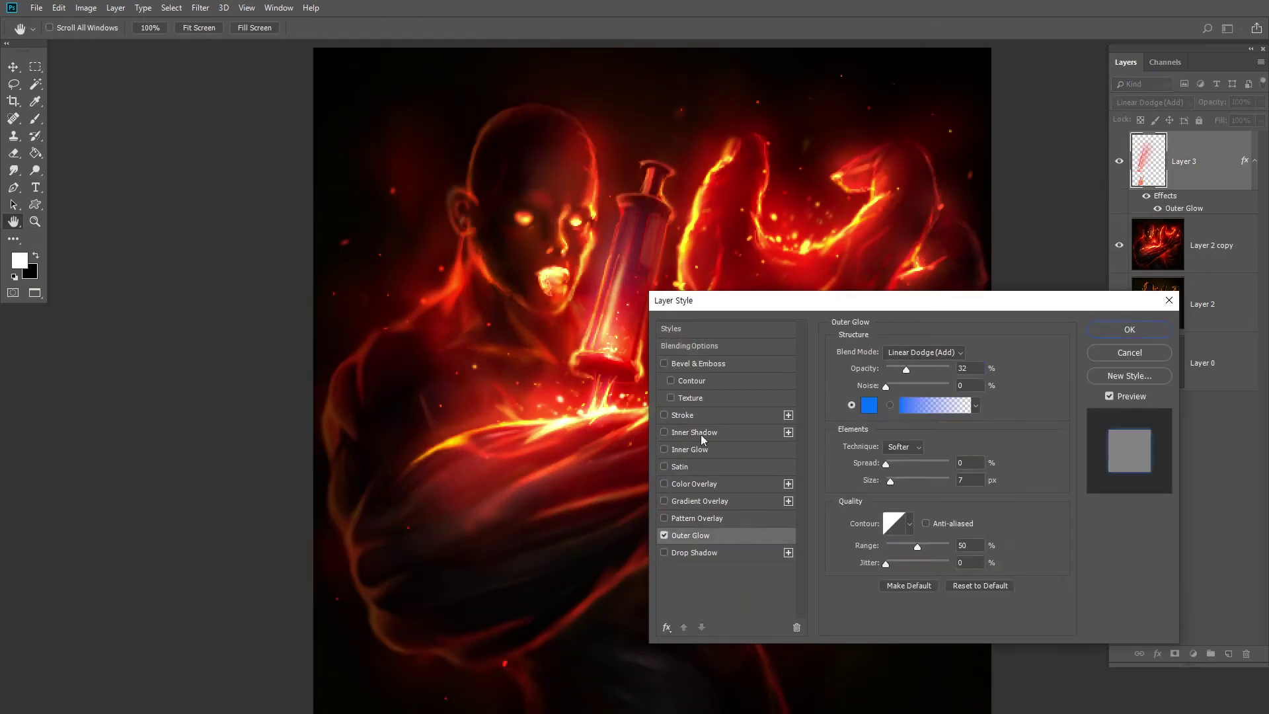
pyautogui.click(869, 405)
pyautogui.click(890, 579)
pyautogui.click(1008, 414)
pyautogui.moveTo(906, 369); pyautogui.dragTo(913, 370)
pyautogui.moveTo(891, 481); pyautogui.dragTo(893, 479)
pyautogui.moveTo(913, 369); pyautogui.dragTo(920, 368)
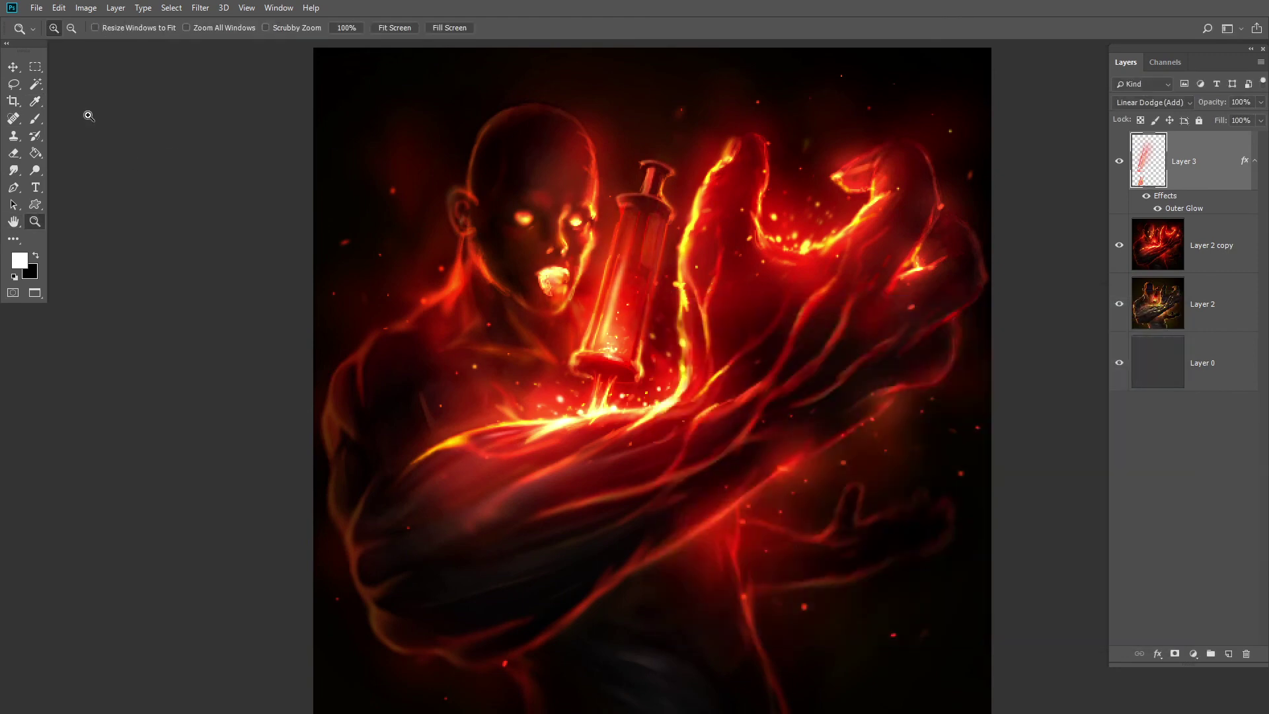
# Trace a bright yellow contour around the thumb tip on Layer 3 with a size 1 Normal brush at 44% opacity.
pyautogui.click(35, 119)
pyautogui.keyDown('alt'); pyautogui.click(725, 156); pyautogui.keyUp('alt')
pyautogui.hotkey('ctrl', 'z')
pyautogui.moveTo(739, 129)
pyautogui.mouseDown()
pyautogui.moveTo(716, 164)
pyautogui.moveTo(736, 140)
pyautogui.moveTo(761, 136)
pyautogui.mouseUp()
pyautogui.press('4')
pyautogui.press('4')
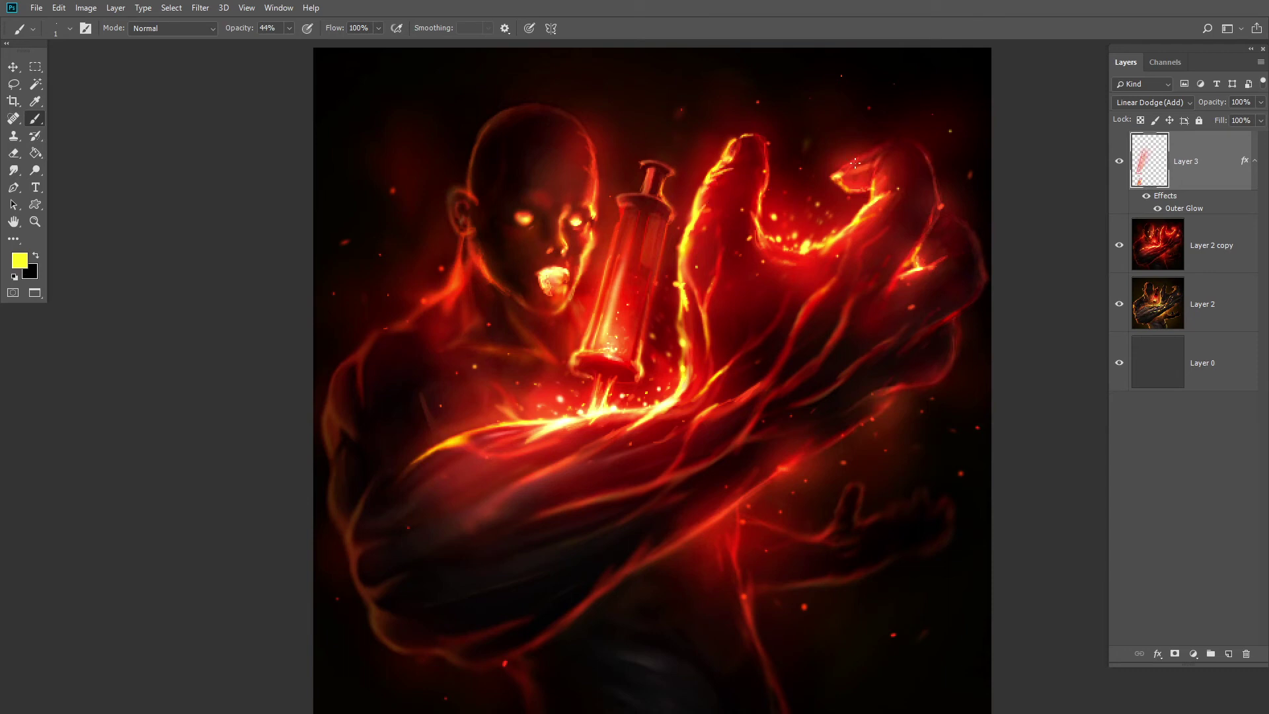
# Draw thin yellow fiery lines along the curled fingers, the palm's edge and the thumb's outer contour.
pyautogui.moveTo(875, 160); pyautogui.dragTo(879, 181)
pyautogui.moveTo(880, 179); pyautogui.dragTo(873, 197)
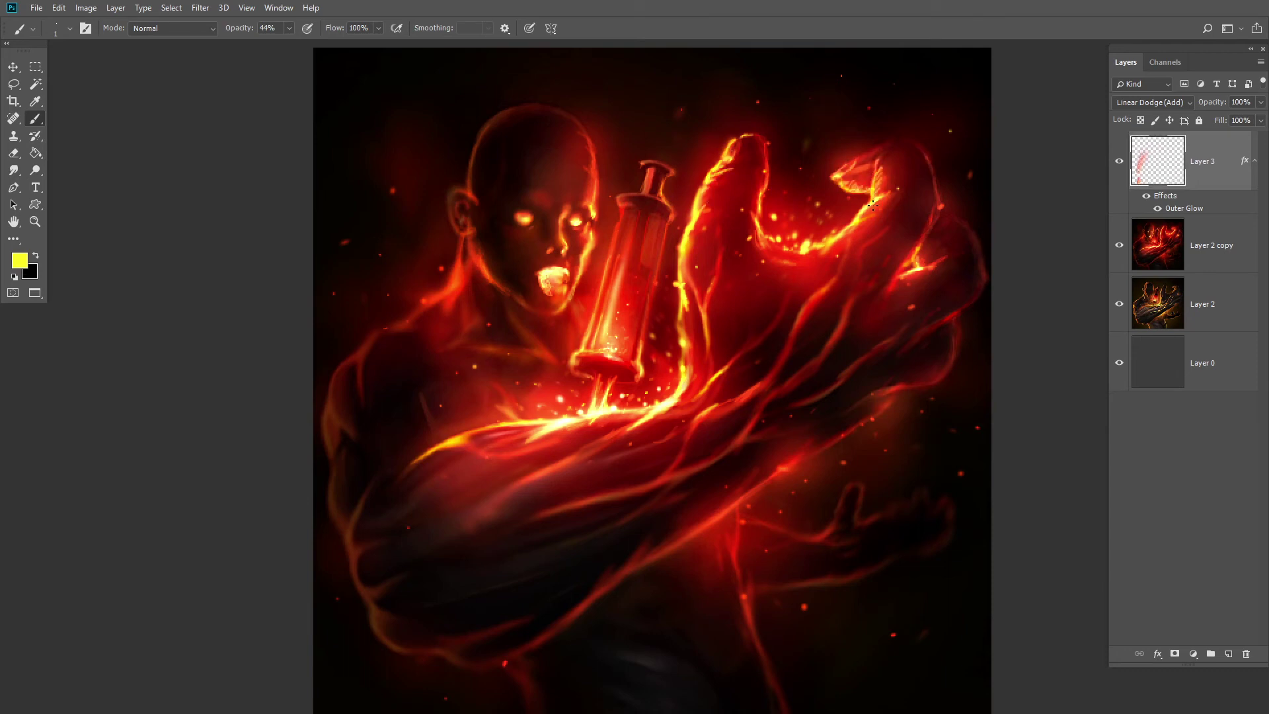
pyautogui.moveTo(918, 247)
pyautogui.mouseDown()
pyautogui.moveTo(900, 272)
pyautogui.moveTo(944, 255)
pyautogui.mouseUp()
pyautogui.moveTo(790, 240); pyautogui.dragTo(785, 256)
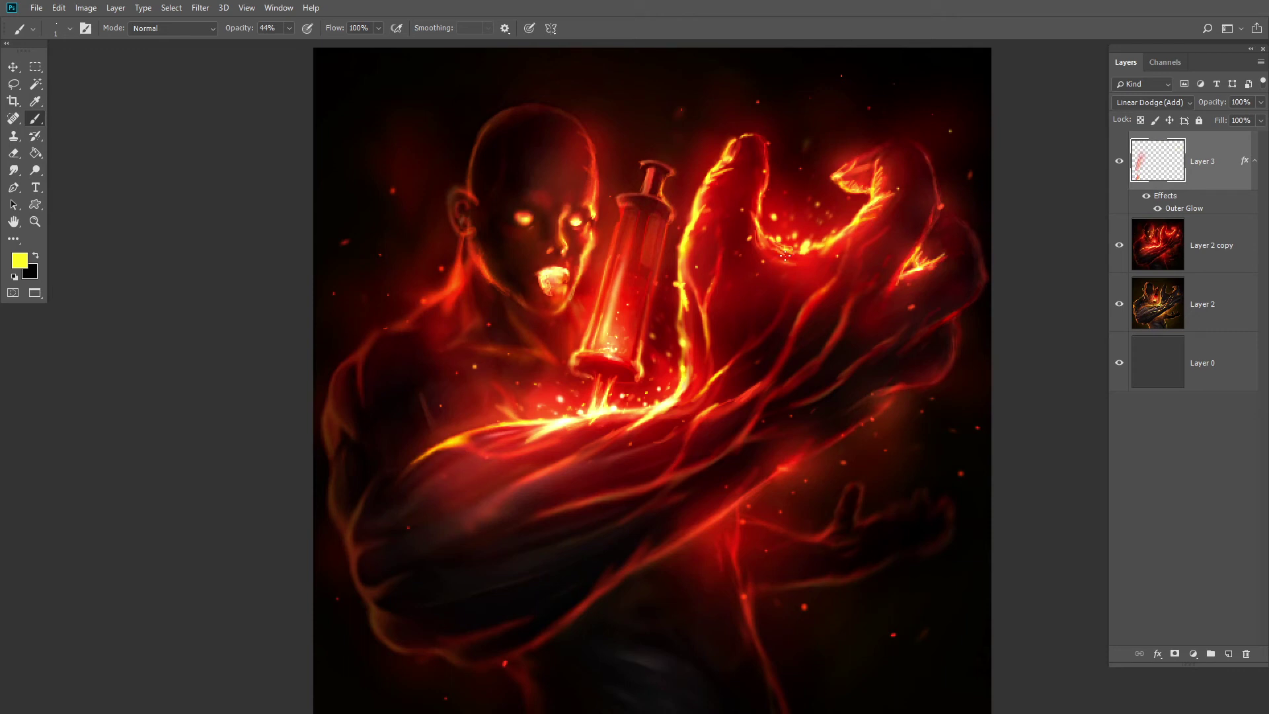
pyautogui.moveTo(685, 248); pyautogui.dragTo(681, 357)
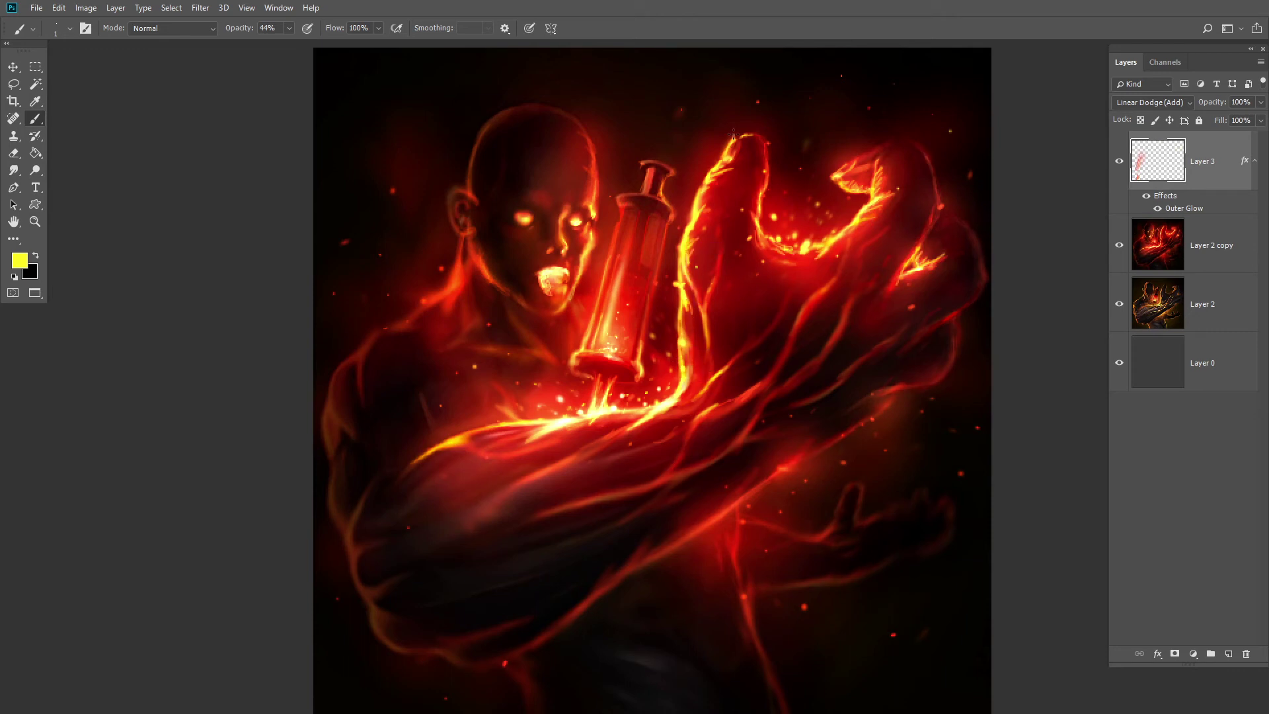
# Paint orange flame strokes above the forearm beside the needle and soften them with a size 50 Smudge at 54% strength.
pyautogui.keyDown('alt'); pyautogui.click(497, 429); pyautogui.keyUp('alt')
pyautogui.moveTo(484, 371); pyautogui.dragTo(534, 419)
pyautogui.moveTo(494, 393)
pyautogui.mouseDown()
pyautogui.moveTo(489, 366)
pyautogui.moveTo(522, 398)
pyautogui.mouseUp()
pyautogui.click(13, 170)
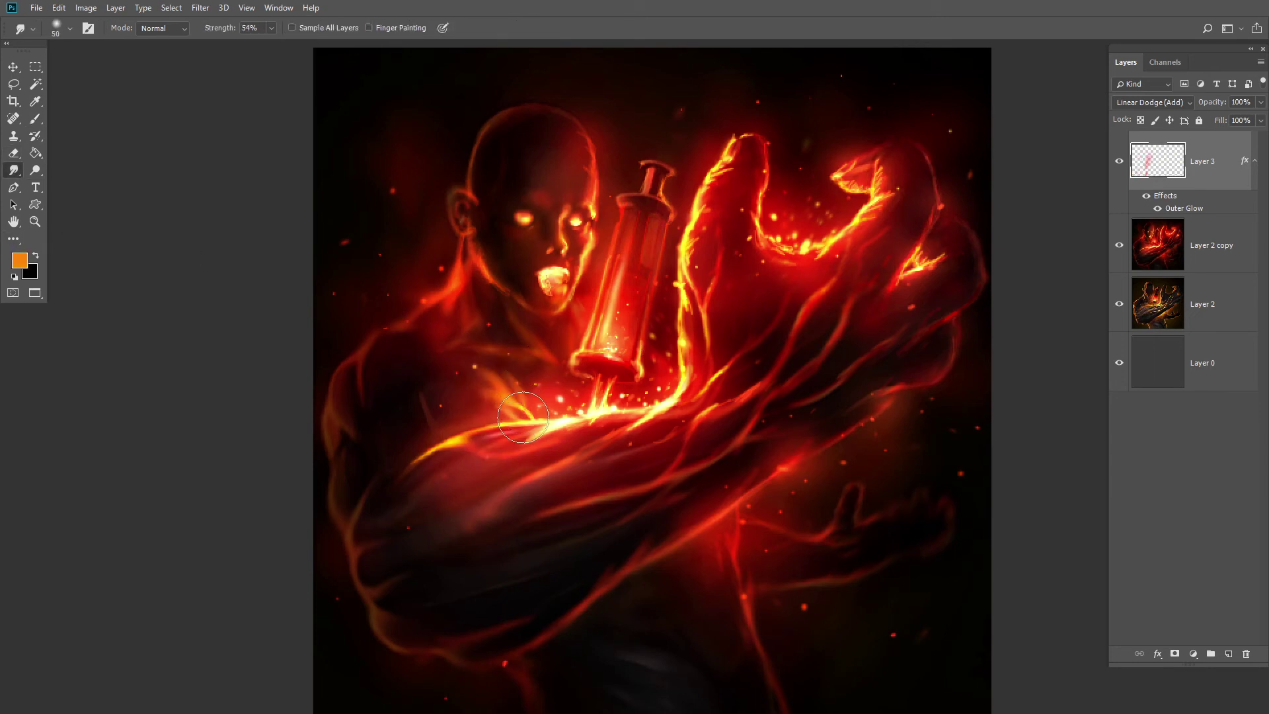
# Paint bright highlights along the syringe-side cheek and jaw on Layer 3 with a size 1 brush at 100% opacity.
pyautogui.click(35, 119)
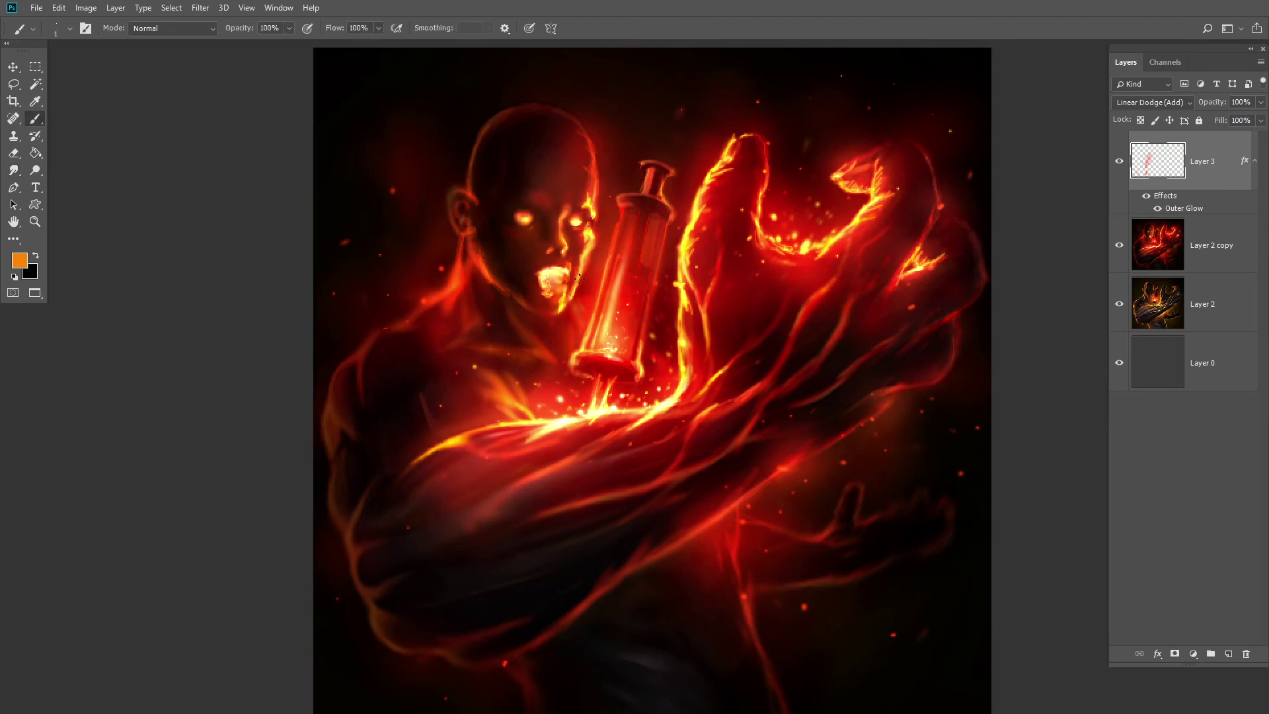
pyautogui.keyDown('alt'); pyautogui.click(560, 290); pyautogui.keyUp('alt')
pyautogui.moveTo(588, 244); pyautogui.dragTo(585, 265)
# Brush sampled dark red glow around the mouth and cheek at size 5 and 10% opacity.
pyautogui.keyDown('alt'); pyautogui.click(547, 253); pyautogui.keyUp('alt')
pyautogui.press(']')
pyautogui.press(']')
pyautogui.press(']')
pyautogui.press(']')
pyautogui.press('1')
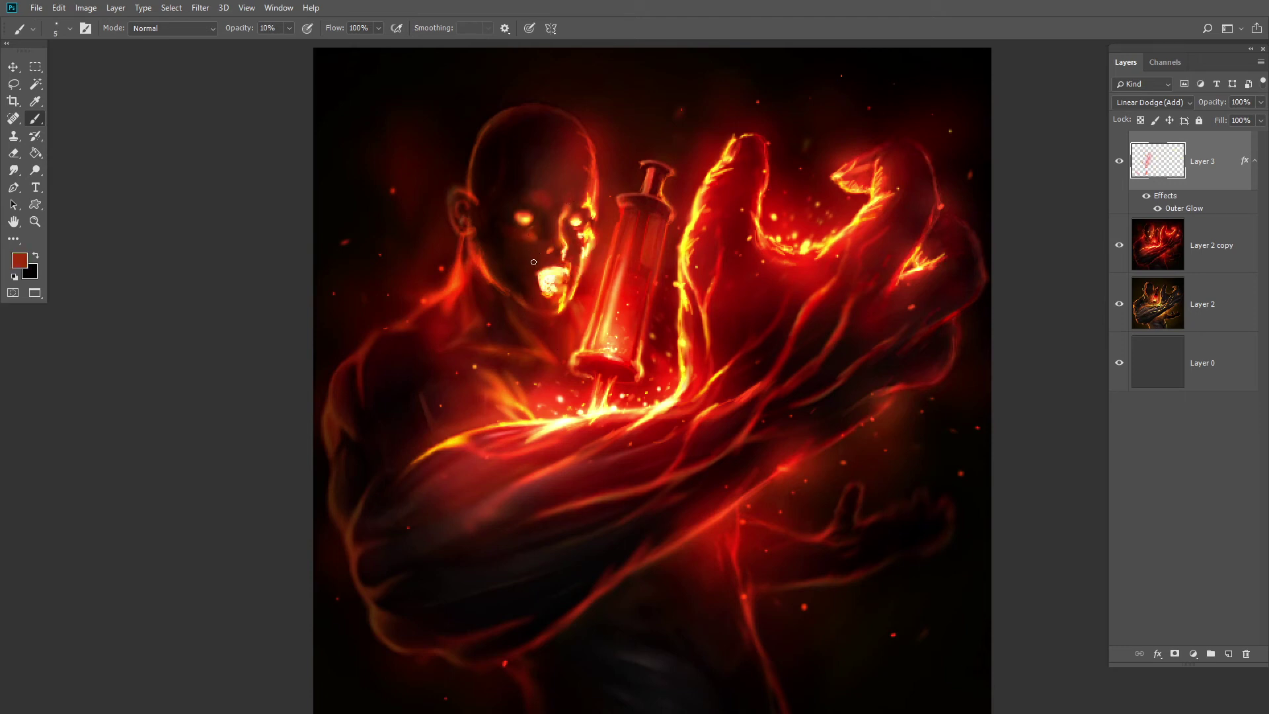
pyautogui.moveTo(522, 267); pyautogui.dragTo(534, 296)
pyautogui.moveTo(535, 252)
pyautogui.mouseDown()
pyautogui.moveTo(536, 241)
pyautogui.moveTo(516, 270)
pyautogui.mouseUp()
# Smudge the face highlights and paint thin yellow brow and nose contours with a size 2 brush at 30% opacity.
pyautogui.click(13, 170)
pyautogui.press('b')
pyautogui.keyDown('alt'); pyautogui.click(546, 306); pyautogui.keyUp('alt')
pyautogui.press('r')
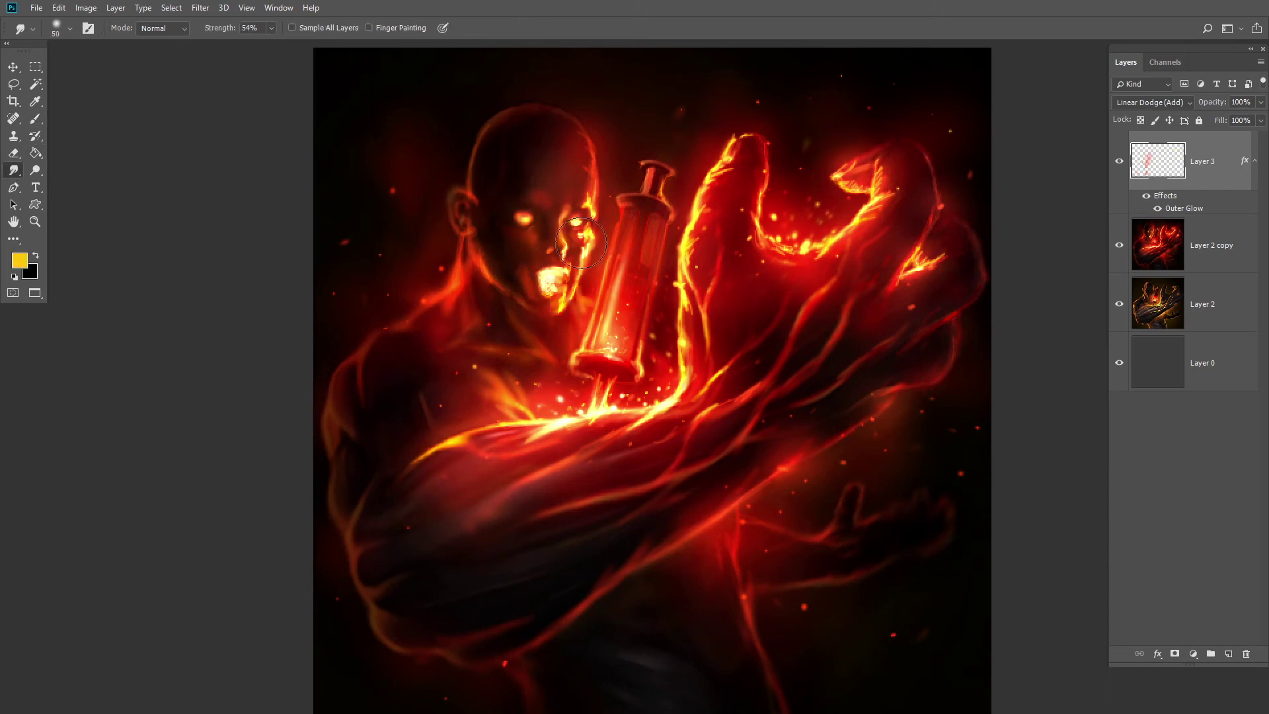
pyautogui.press('b')
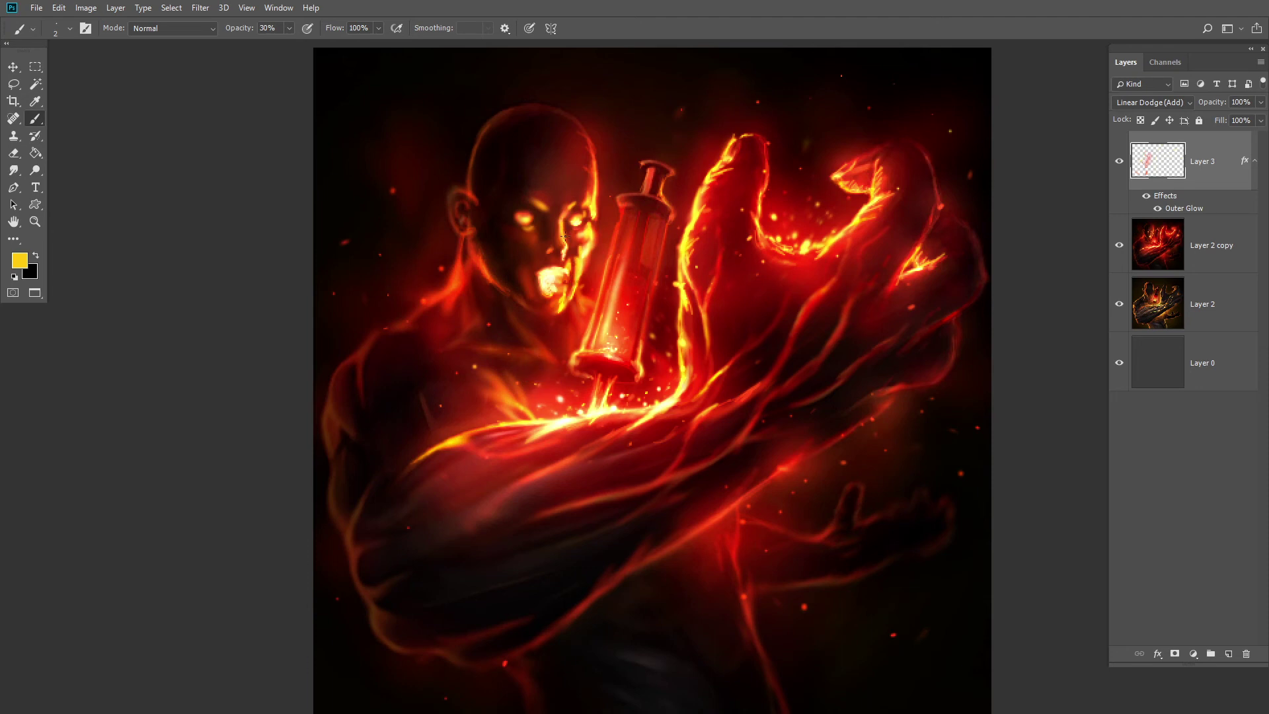
# Sample the mouth color from Layer 2 copy and erase the excess highlights over the mouth on Layer 3.
pyautogui.keyDown('alt'); pyautogui.click(575, 221); pyautogui.keyUp('alt')
pyautogui.click(1168, 249)
pyautogui.keyDown('alt'); pyautogui.click(549, 285); pyautogui.keyUp('alt')
pyautogui.click(1158, 168)
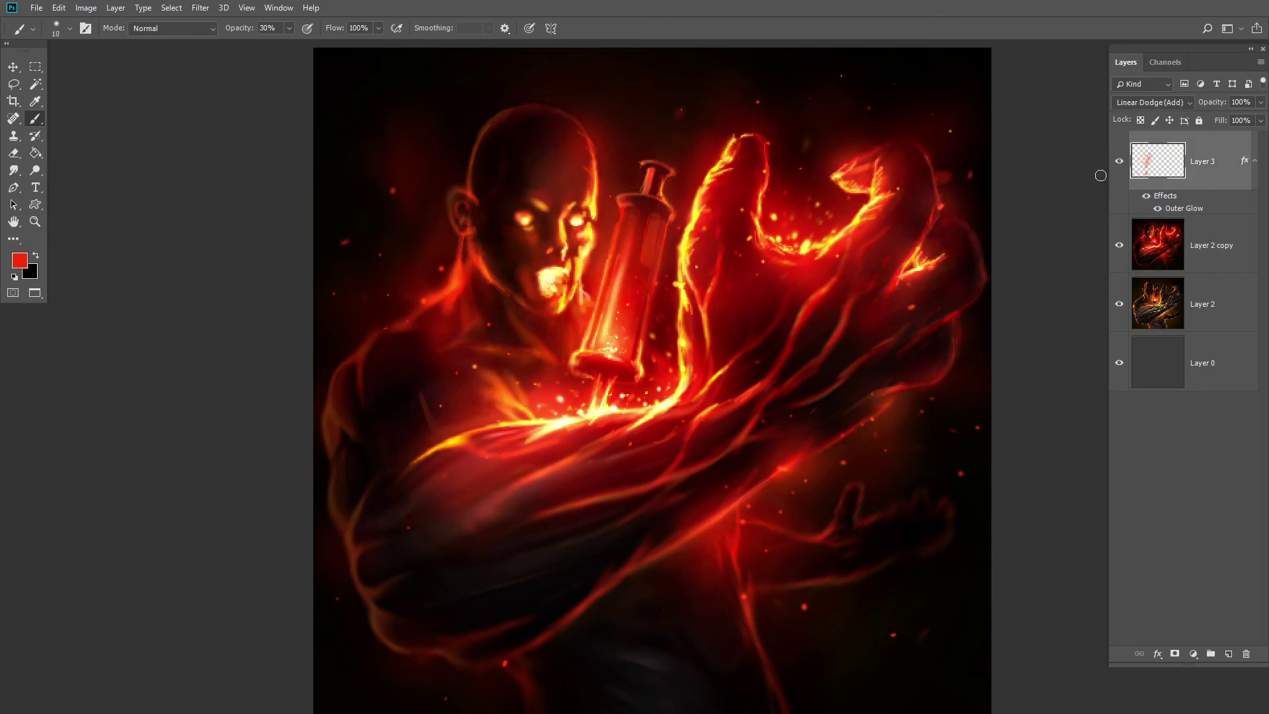
pyautogui.press('e')
pyautogui.moveTo(554, 277); pyautogui.dragTo(543, 280)
# Repaint the glowing mouth more smoothly on Layer 2 copy at 30% opacity, using colors sampled from the mouth and face.
pyautogui.click(1167, 250)
pyautogui.press('b')
pyautogui.keyDown('alt'); pyautogui.click(549, 283); pyautogui.keyUp('alt')
pyautogui.keyDown('alt'); pyautogui.click(587, 230); pyautogui.keyUp('alt')
pyautogui.keyDown('alt'); pyautogui.click(558, 288); pyautogui.keyUp('alt')
pyautogui.keyDown('alt'); pyautogui.click(538, 318); pyautogui.keyUp('alt')
pyautogui.keyDown('alt'); pyautogui.click(535, 265); pyautogui.keyUp('alt')
pyautogui.moveTo(543, 268); pyautogui.dragTo(564, 270)
# Refine the mouth's edges on Layer 2 copy with a small brush at 30% opacity, using colors sampled from the surrounding face.
pyautogui.keyDown('alt'); pyautogui.click(538, 287); pyautogui.keyUp('alt')
pyautogui.press('[')
pyautogui.press('[')
pyautogui.press('[')
pyautogui.press('[')
pyautogui.press('[')
pyautogui.press('[')
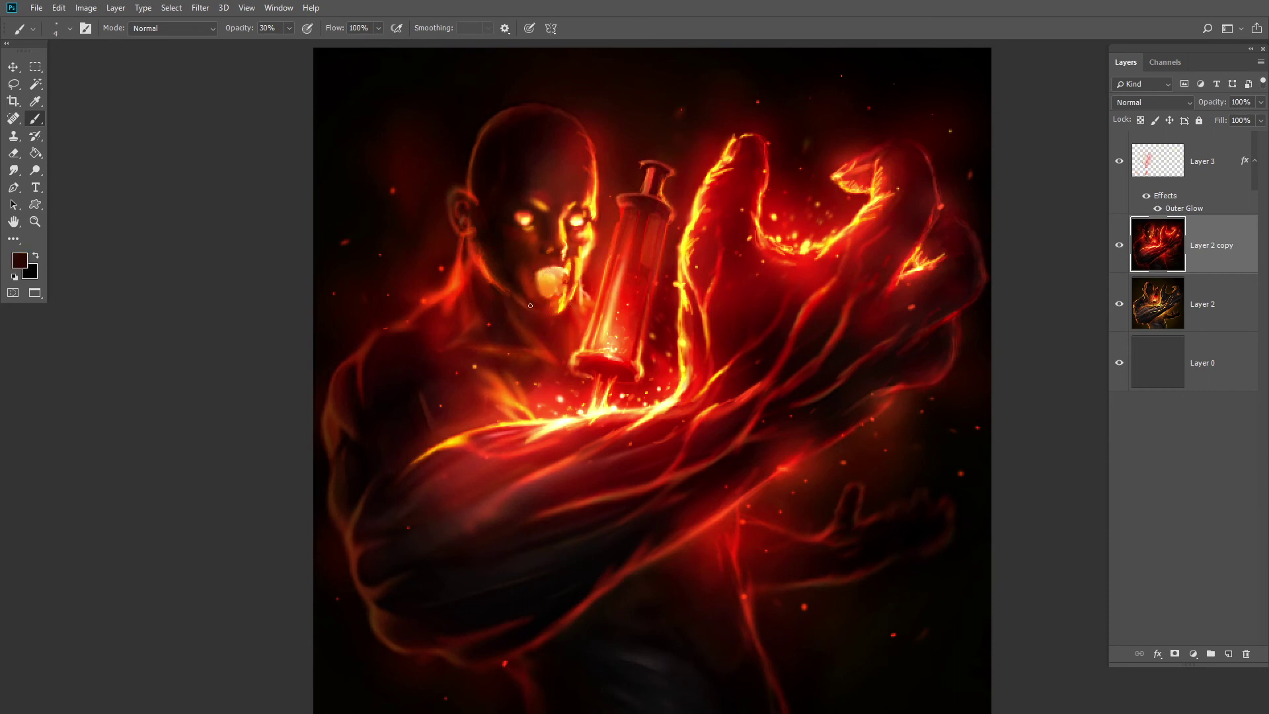
pyautogui.keyDown('alt'); pyautogui.click(578, 261); pyautogui.keyUp('alt')
pyautogui.keyDown('alt'); pyautogui.click(560, 270); pyautogui.keyUp('alt')
pyautogui.moveTo(557, 268); pyautogui.dragTo(566, 262)
# Paint thin yellow highlights along the syringe barrel, base rim and needle on Layer 3 at 30% opacity, using sampled glow colors.
pyautogui.keyDown('alt'); pyautogui.click(673, 399); pyautogui.keyUp('alt')
pyautogui.hotkey('alt', ']')
pyautogui.keyDown('alt'); pyautogui.click(573, 223); pyautogui.keyUp('alt')
pyautogui.keyDown('alt'); pyautogui.click(540, 277); pyautogui.keyUp('alt')
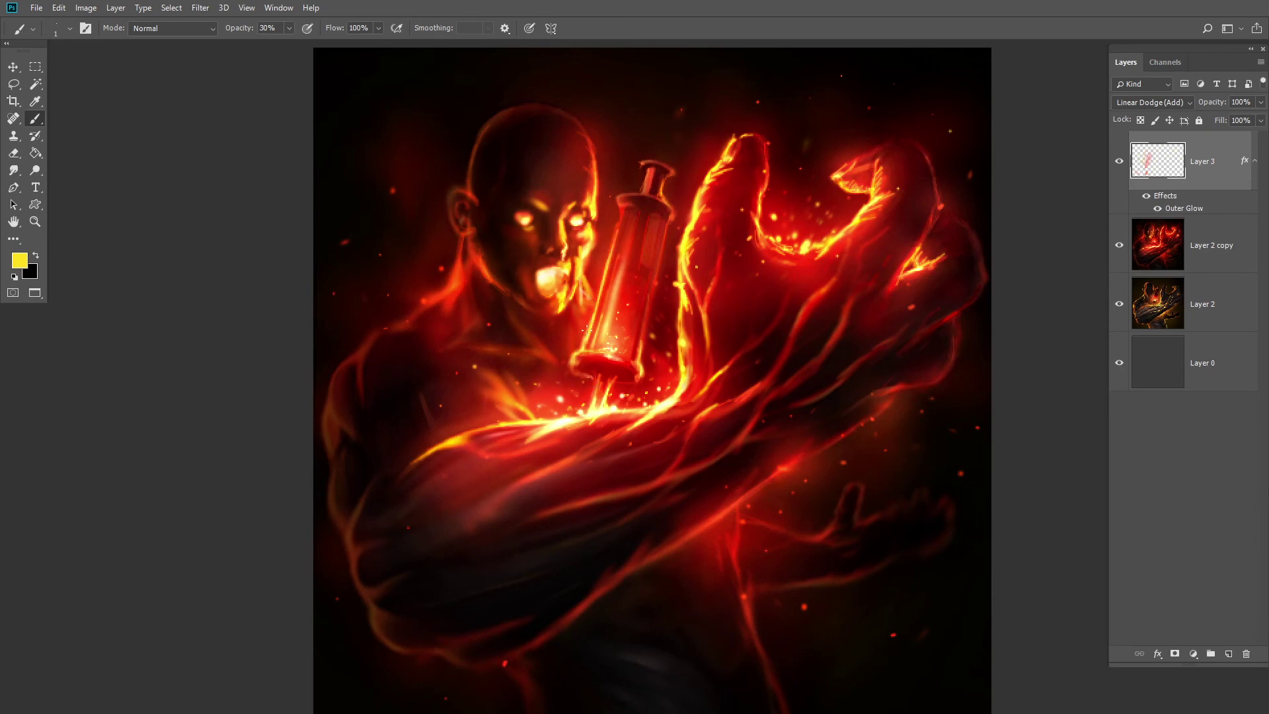
pyautogui.keyDown('alt'); pyautogui.click(610, 351); pyautogui.keyUp('alt')
pyautogui.keyDown('alt'); pyautogui.click(553, 290); pyautogui.keyUp('alt')
pyautogui.moveTo(625, 243); pyautogui.dragTo(600, 339)
pyautogui.moveTo(625, 242); pyautogui.dragTo(603, 324)
pyautogui.keyDown('alt'); pyautogui.click(604, 271); pyautogui.keyUp('alt')
pyautogui.moveTo(582, 352); pyautogui.dragTo(574, 371)
pyautogui.moveTo(595, 380); pyautogui.dragTo(587, 418)
# Touch up the mouth glow on Layer 3 with sampled pale yellow at size 3 and 40% opacity.
pyautogui.press('e')
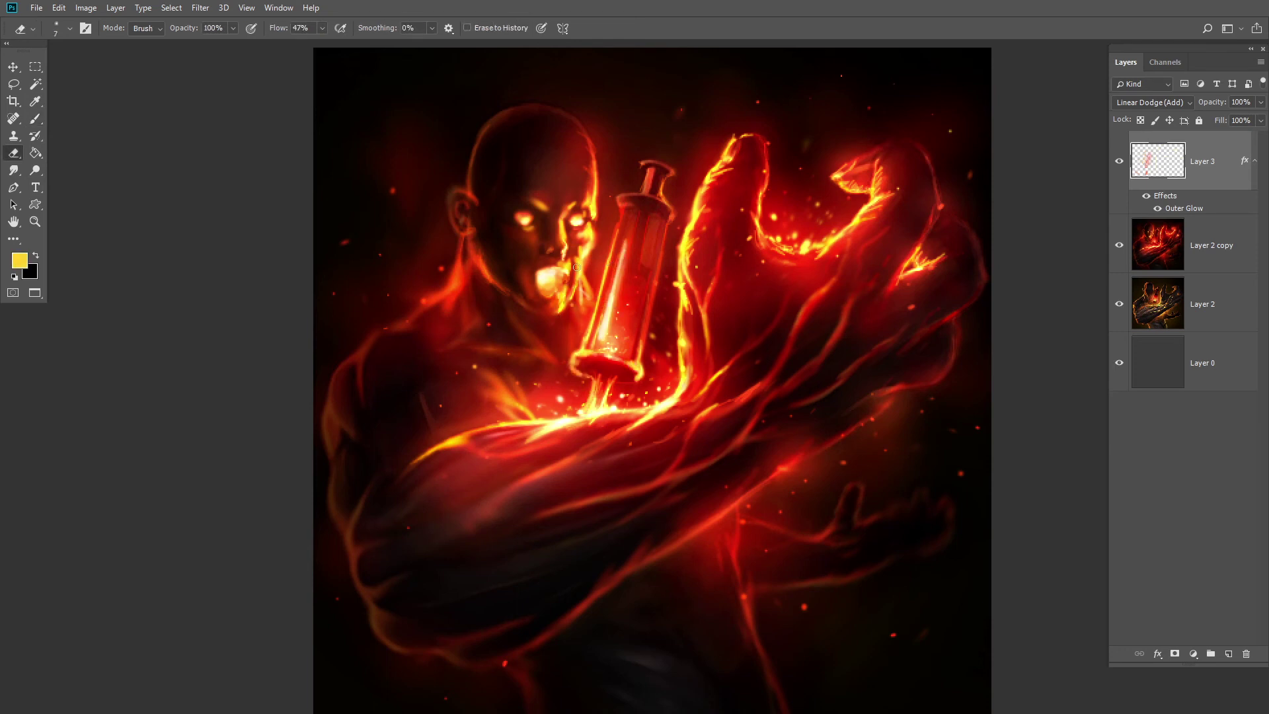
pyautogui.press('b')
pyautogui.keyDown('alt'); pyautogui.click(560, 297); pyautogui.keyUp('alt')
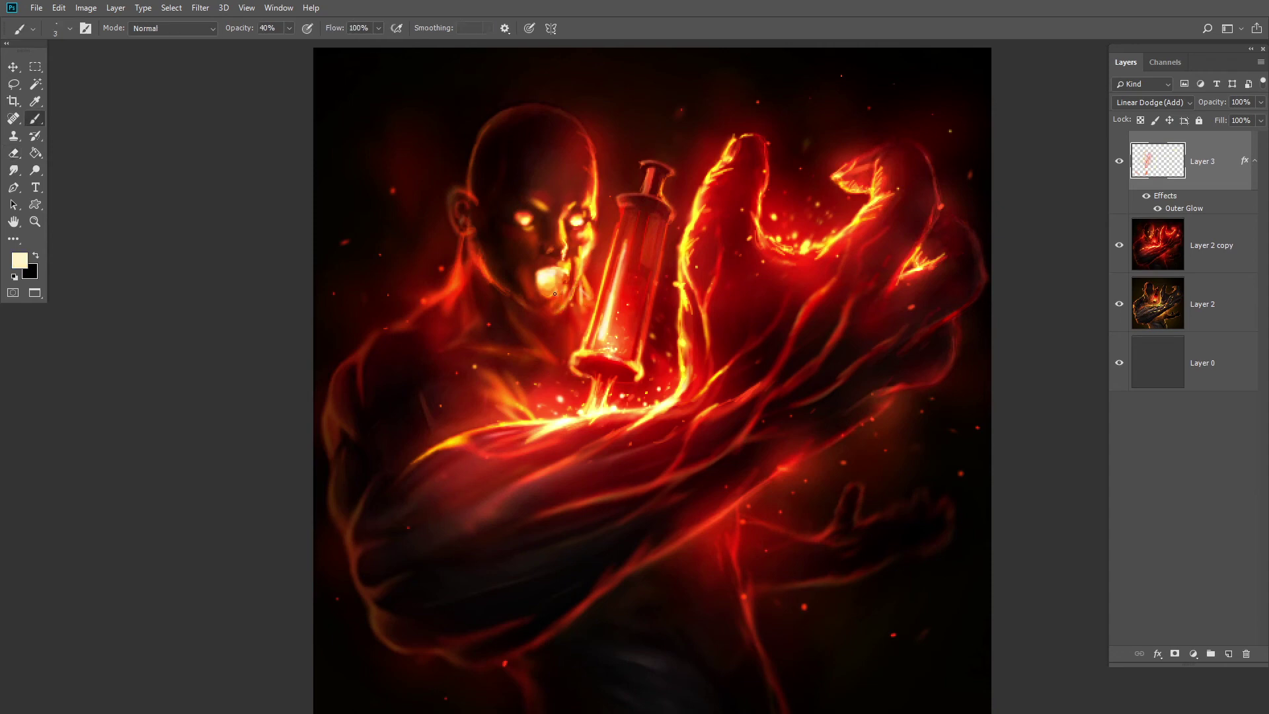
pyautogui.keyDown('alt'); pyautogui.click(566, 300); pyautogui.keyUp('alt')
pyautogui.moveTo(553, 281)
pyautogui.mouseDown()
pyautogui.moveTo(537, 274)
pyautogui.moveTo(543, 295)
pyautogui.mouseUp()
pyautogui.keyDown('alt'); pyautogui.click(591, 223); pyautogui.keyUp('alt')
pyautogui.keyDown('alt'); pyautogui.click(587, 324); pyautogui.keyUp('alt')
# Brush a soft sampled glow over the gap between the thumb and fingers with an enlarged brush at 20% opacity.
pyautogui.keyDown('alt'); pyautogui.click(677, 274); pyautogui.keyUp('alt')
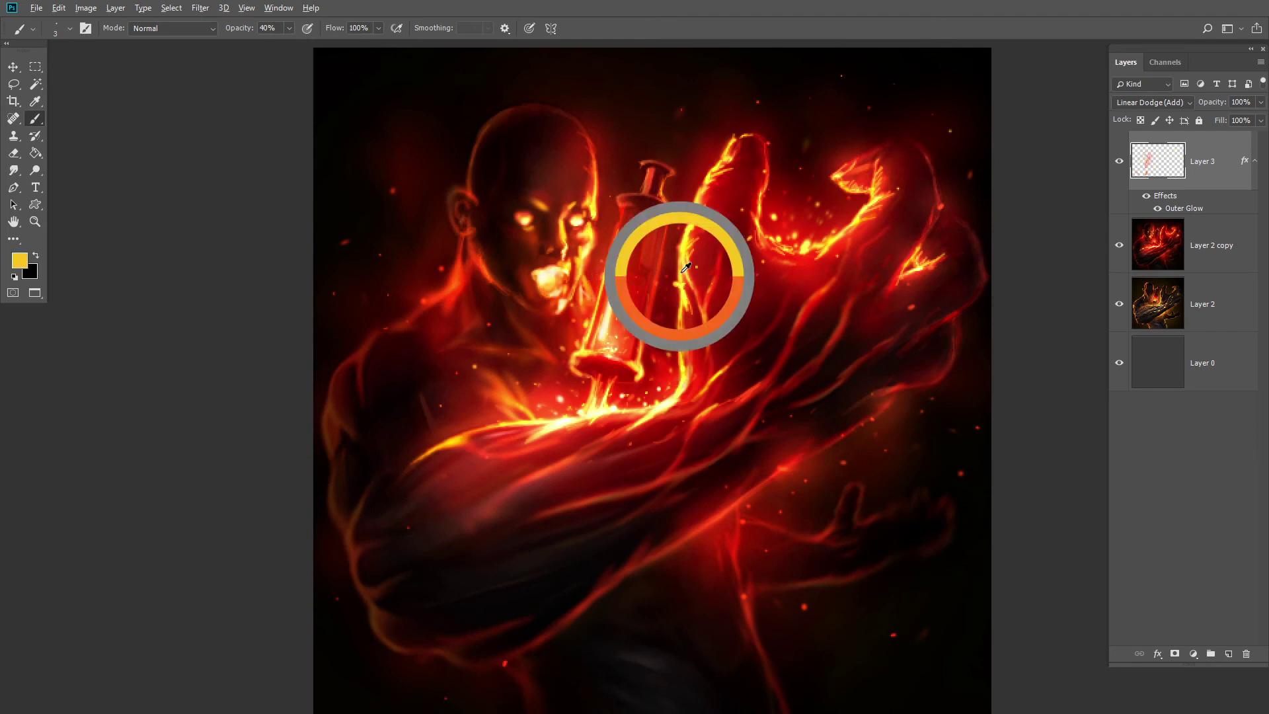
pyautogui.press(']')
pyautogui.press(']')
pyautogui.press(']')
pyautogui.press(']')
pyautogui.press(']')
pyautogui.press(']')
pyautogui.press(']')
pyautogui.press(']')
pyautogui.press(']')
pyautogui.press('2')
pyautogui.keyDown('alt'); pyautogui.click(793, 249); pyautogui.keyUp('alt')
pyautogui.moveTo(793, 228); pyautogui.dragTo(822, 225)
# Brighten the outer edge of the raised arm near the wrist with a sampled color, redoing the first dab.
pyautogui.click(956, 319)
pyautogui.hotkey('ctrl', 'z')
pyautogui.keyDown('alt'); pyautogui.click(950, 317); pyautogui.keyUp('alt')
pyautogui.moveTo(955, 318); pyautogui.dragTo(939, 323)
# Dot bright sampled yellow sparks around the syringe base and arm contour at size 3 and 90% opacity.
pyautogui.keyDown('alt'); pyautogui.click(655, 407); pyautogui.keyUp('alt')
pyautogui.press('[')
pyautogui.press('9')
pyautogui.keyDown('alt'); pyautogui.click(786, 497); pyautogui.keyUp('alt')
pyautogui.keyDown('alt'); pyautogui.click(609, 443); pyautogui.keyUp('alt')
pyautogui.keyDown('alt'); pyautogui.click(681, 317); pyautogui.keyUp('alt')
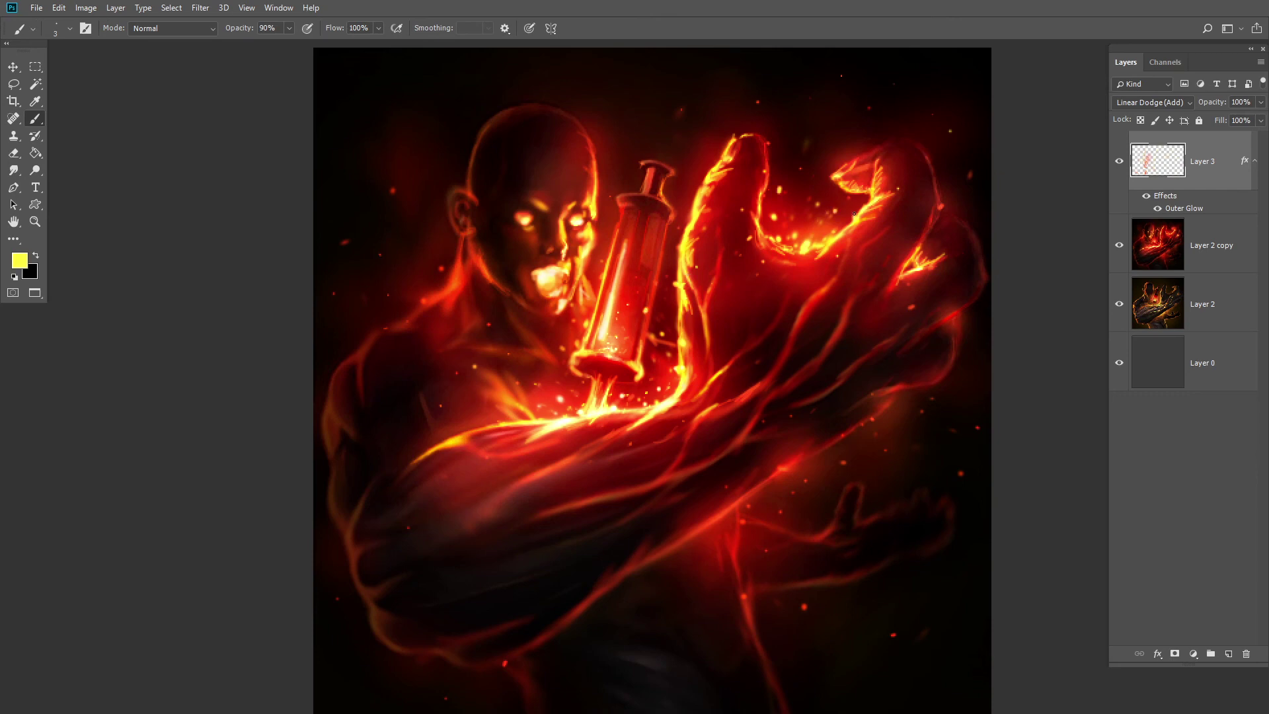
pyautogui.keyDown('alt'); pyautogui.click(616, 405); pyautogui.keyUp('alt')
pyautogui.click(638, 401)
pyautogui.keyDown('alt'); pyautogui.click(636, 362); pyautogui.keyUp('alt')
# Paint fine sampled highlights and sparks inside the syringe barrel with a smaller brush at 90% opacity.
pyautogui.keyDown('alt'); pyautogui.click(645, 297); pyautogui.keyUp('alt')
pyautogui.press('[')
pyautogui.press('[')
pyautogui.moveTo(654, 264); pyautogui.dragTo(642, 323)
pyautogui.keyDown('alt'); pyautogui.click(644, 304); pyautogui.keyUp('alt')
# Brush a faint glowing contour along the top of the shoulder at 20% opacity with sampled colors.
pyautogui.press('2')
pyautogui.keyDown('alt'); pyautogui.click(611, 323); pyautogui.keyUp('alt')
pyautogui.keyDown('alt'); pyautogui.click(447, 319); pyautogui.keyUp('alt')
pyautogui.moveTo(421, 326); pyautogui.dragTo(375, 332)
# Sharpen the glowing mouth and lip highlights at size 2 and 90% opacity with colors sampled from the face.
pyautogui.press('9')
pyautogui.keyDown('alt'); pyautogui.click(568, 239); pyautogui.keyUp('alt')
pyautogui.keyDown('alt'); pyautogui.click(564, 258); pyautogui.keyUp('alt')
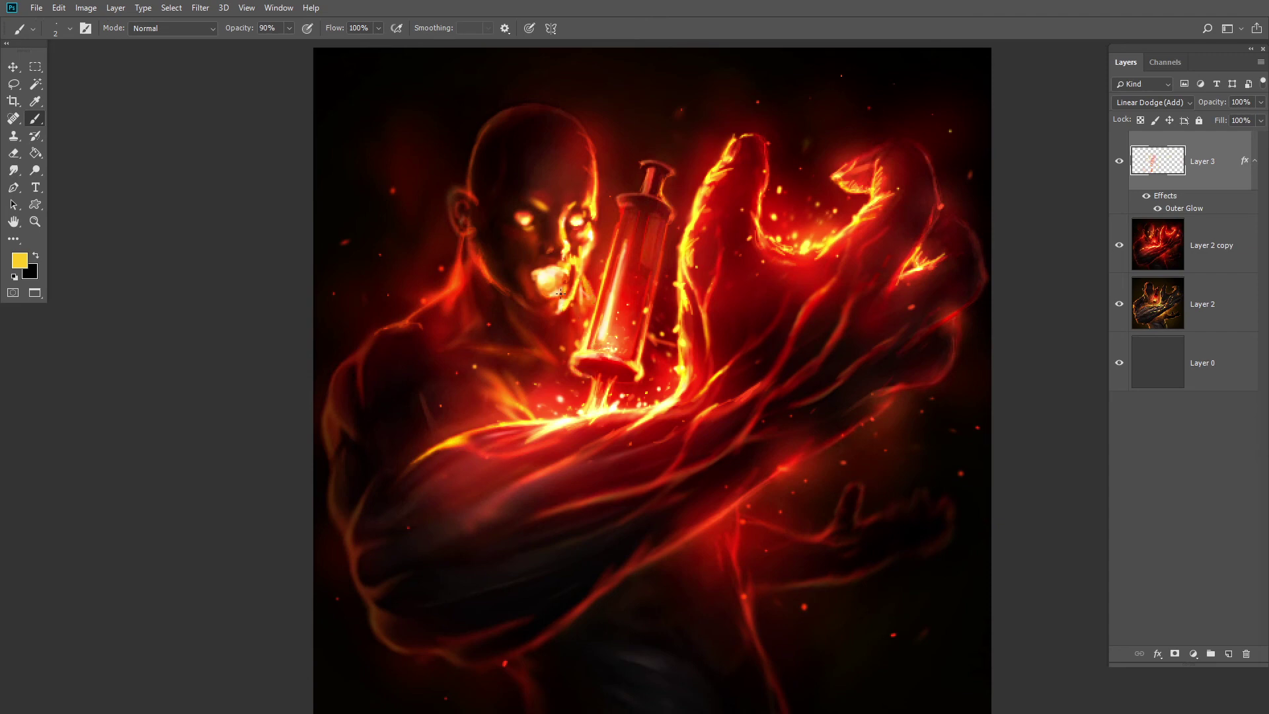
pyautogui.keyDown('alt'); pyautogui.click(539, 272); pyautogui.keyUp('alt')
pyautogui.keyDown('alt'); pyautogui.click(534, 287); pyautogui.keyUp('alt')
pyautogui.keyDown('alt'); pyautogui.click(541, 291); pyautogui.keyUp('alt')
pyautogui.keyDown('alt'); pyautogui.click(544, 289); pyautogui.keyUp('alt')
pyautogui.keyDown('alt'); pyautogui.click(537, 267); pyautogui.keyUp('alt')
pyautogui.press('e')
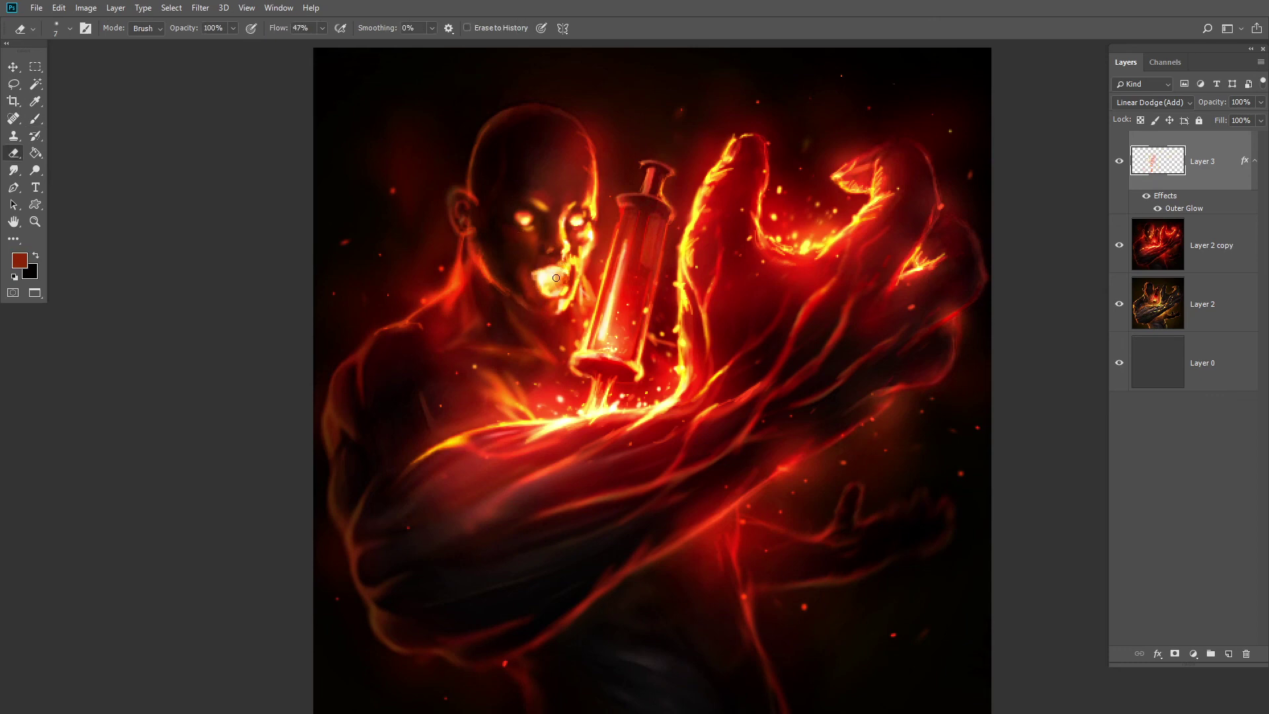
# Add yellow sparks around the syringe and hand and sharpen the white-hot forearm contour at size 2 and 90% opacity.
pyautogui.press('b')
pyautogui.keyDown('alt'); pyautogui.click(587, 371); pyautogui.keyUp('alt')
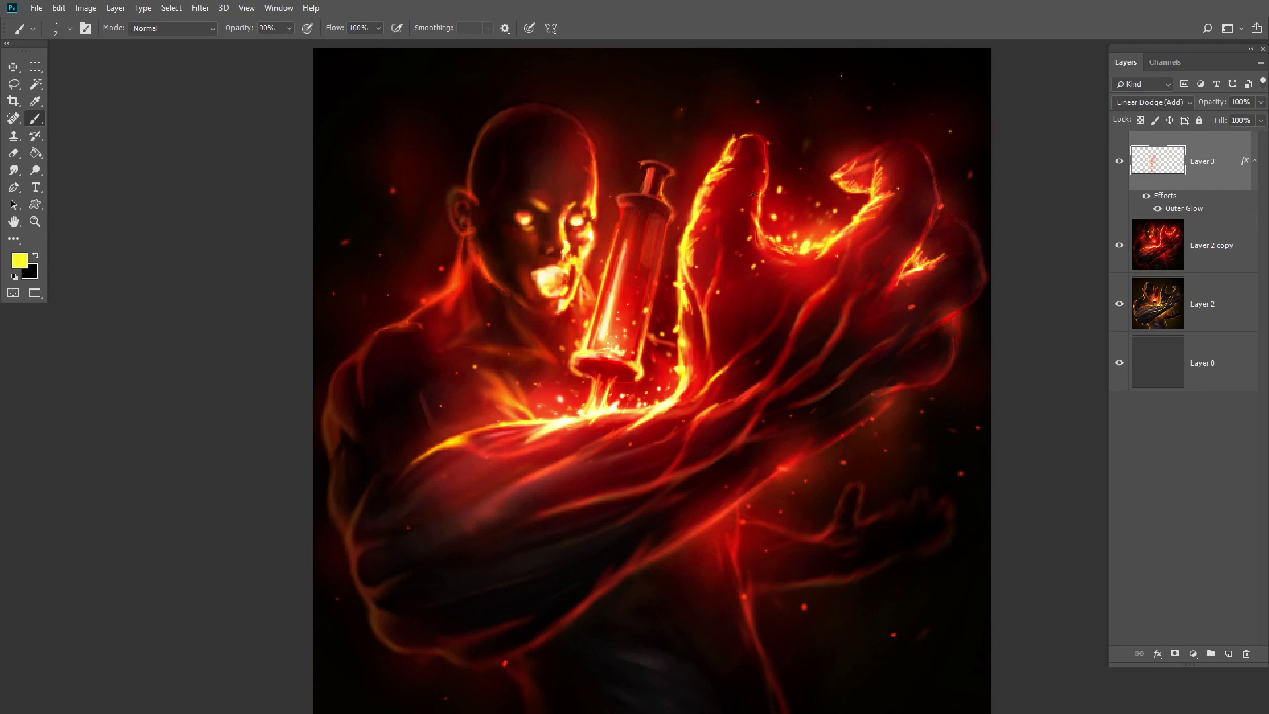
pyautogui.keyDown('alt'); pyautogui.click(899, 187); pyautogui.keyUp('alt')
pyautogui.keyDown('alt'); pyautogui.click(585, 351); pyautogui.keyUp('alt')
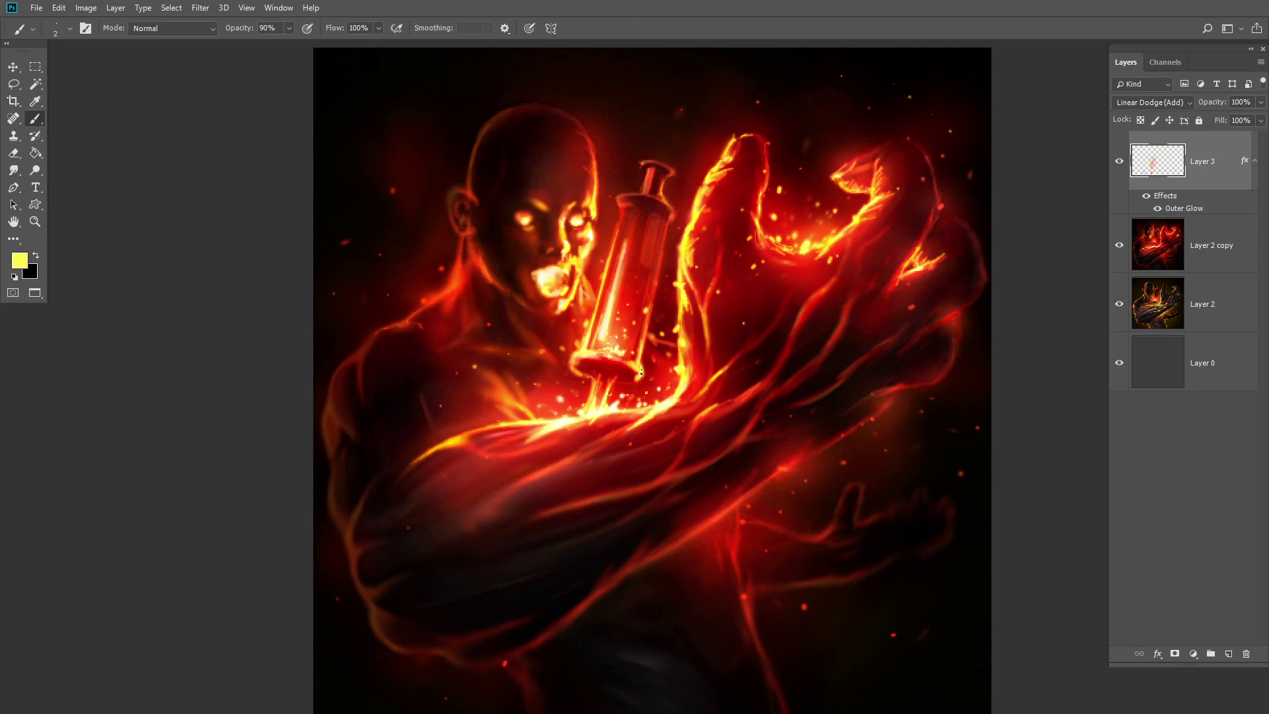
pyautogui.keyDown('alt'); pyautogui.click(573, 413); pyautogui.keyUp('alt')
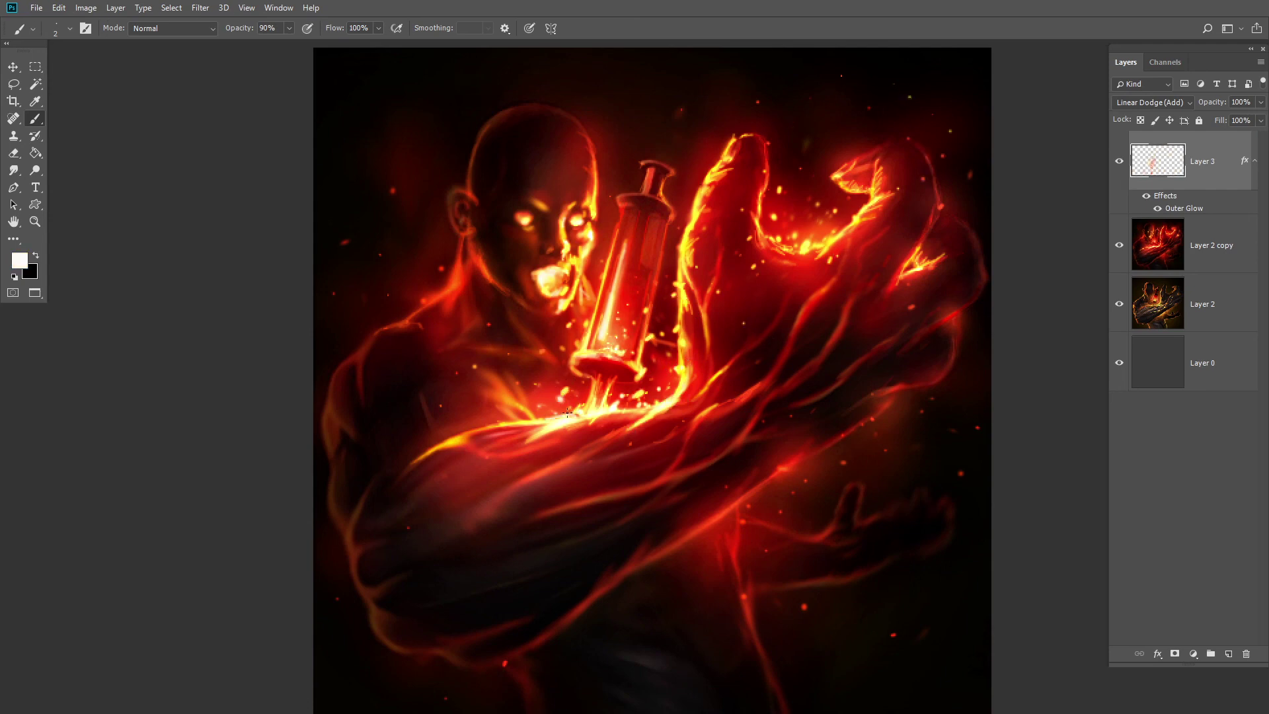
pyautogui.keyDown('alt'); pyautogui.click(631, 427); pyautogui.keyUp('alt')
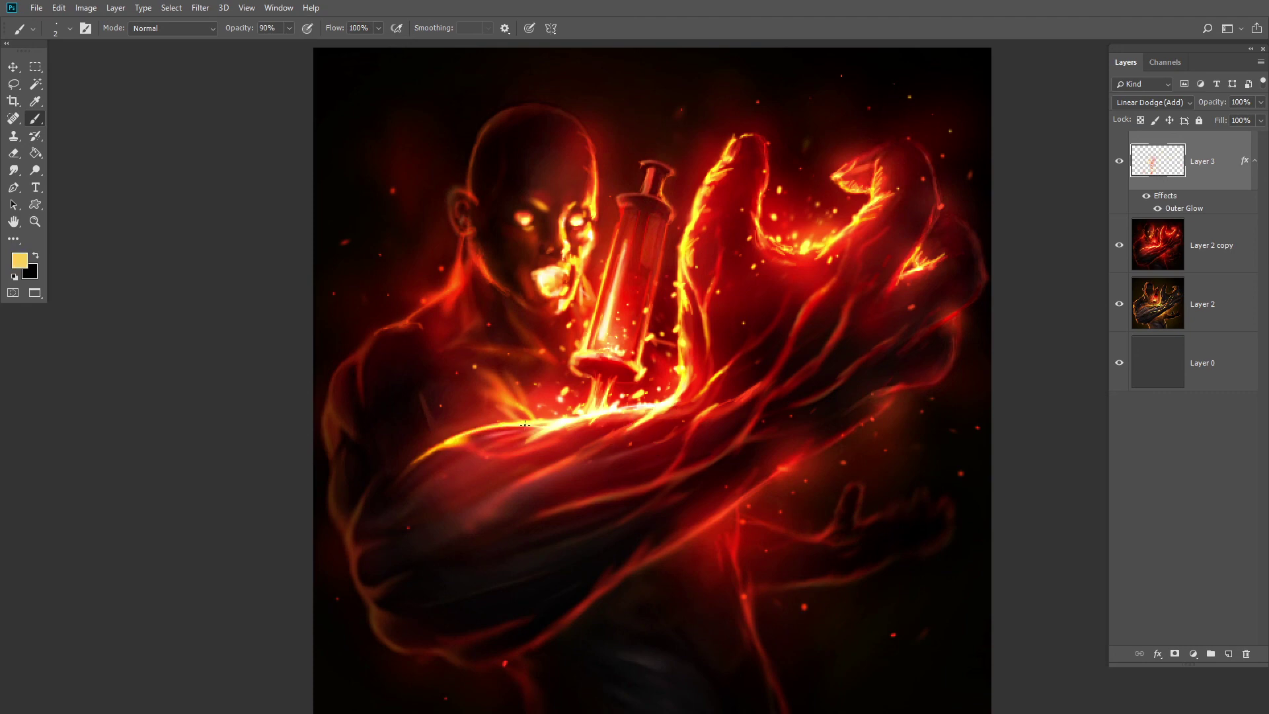
# Paint sampled fiery streaks along the forearm and from the wrist into the arm, undoing the excess strokes.
pyautogui.keyDown('alt'); pyautogui.click(532, 416); pyautogui.keyUp('alt')
pyautogui.keyDown('alt'); pyautogui.click(522, 454); pyautogui.keyUp('alt')
pyautogui.keyDown('alt'); pyautogui.click(695, 386); pyautogui.keyUp('alt')
pyautogui.keyDown('alt'); pyautogui.click(692, 344); pyautogui.keyUp('alt')
pyautogui.moveTo(704, 382); pyautogui.dragTo(675, 413)
pyautogui.keyDown('alt'); pyautogui.click(688, 360); pyautogui.keyUp('alt')
pyautogui.moveTo(682, 414); pyautogui.dragTo(655, 437)
pyautogui.hotkey('ctrl', 'alt', 'z')
# Paint yellow flame streaks along the raised thumb and smudge them down toward the wrist at 54% strength.
pyautogui.moveTo(696, 248); pyautogui.dragTo(707, 226)
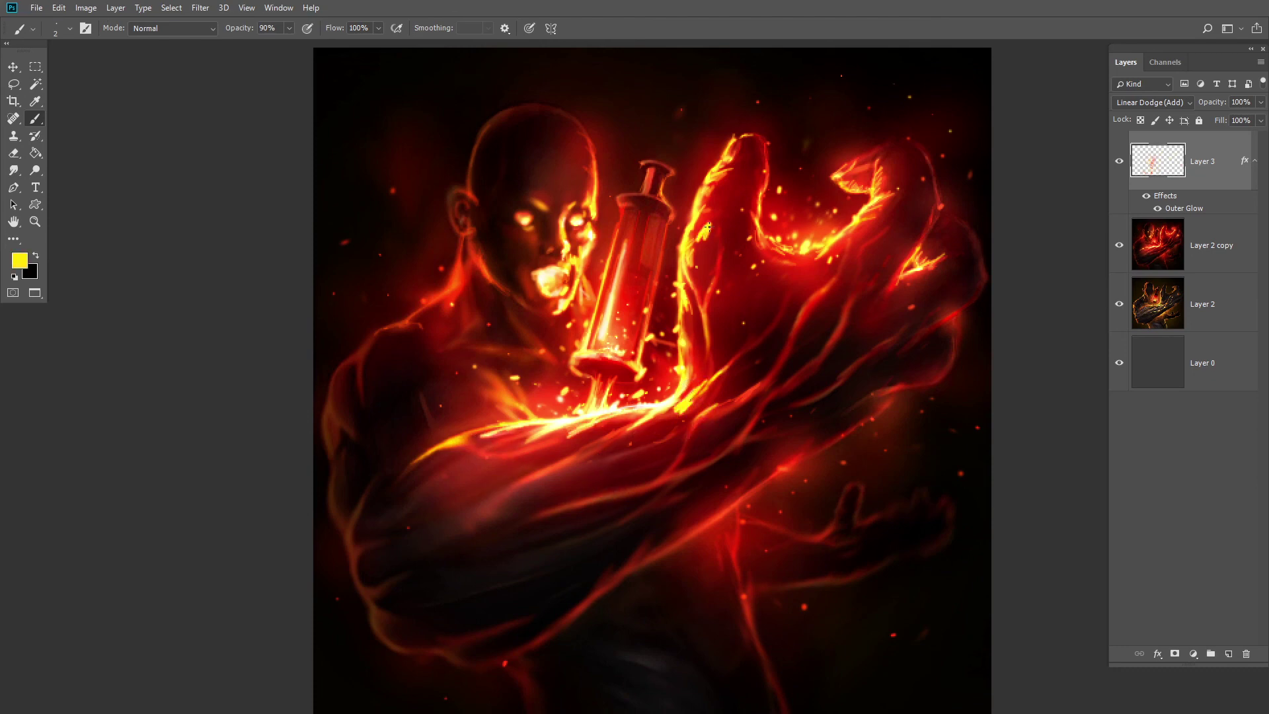
pyautogui.press('r')
pyautogui.moveTo(708, 222); pyautogui.dragTo(692, 307)
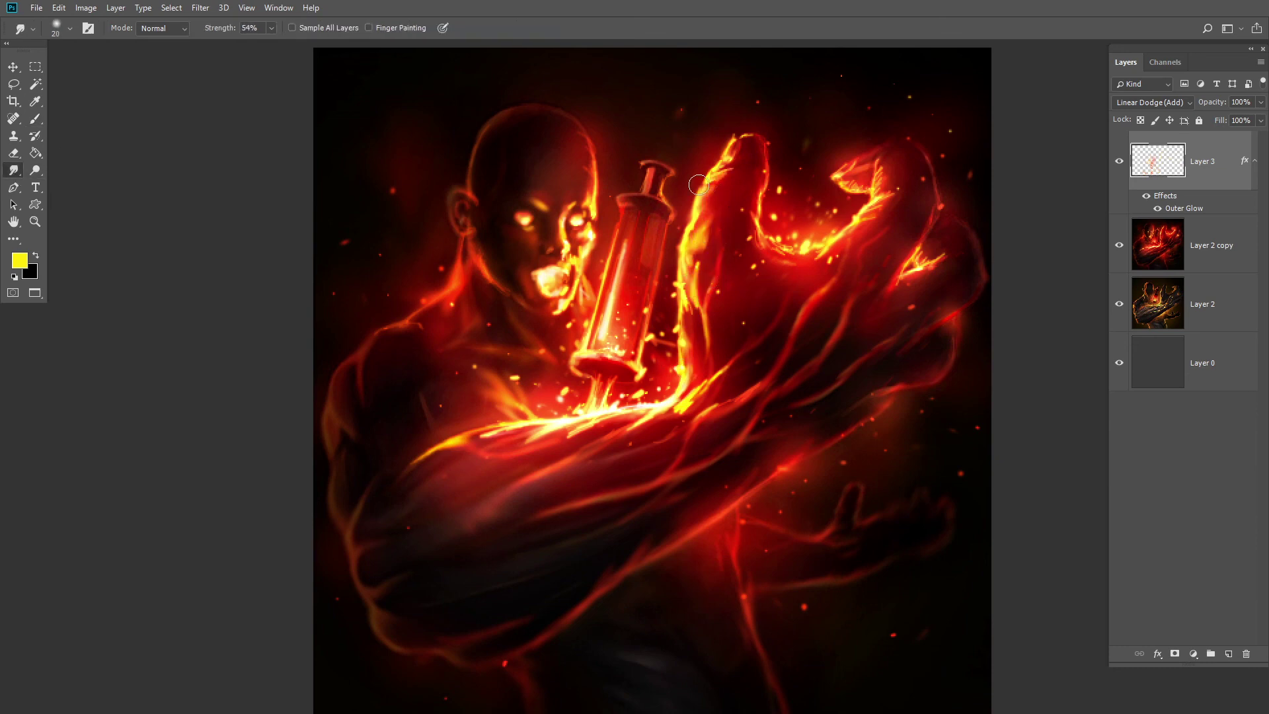
# Brush a sampled yellow contour along the curve between thumb and fingers and dot a background spark near the head.
pyautogui.press('b')
pyautogui.keyDown('alt'); pyautogui.click(796, 250); pyautogui.keyUp('alt')
pyautogui.moveTo(756, 219); pyautogui.dragTo(789, 251)
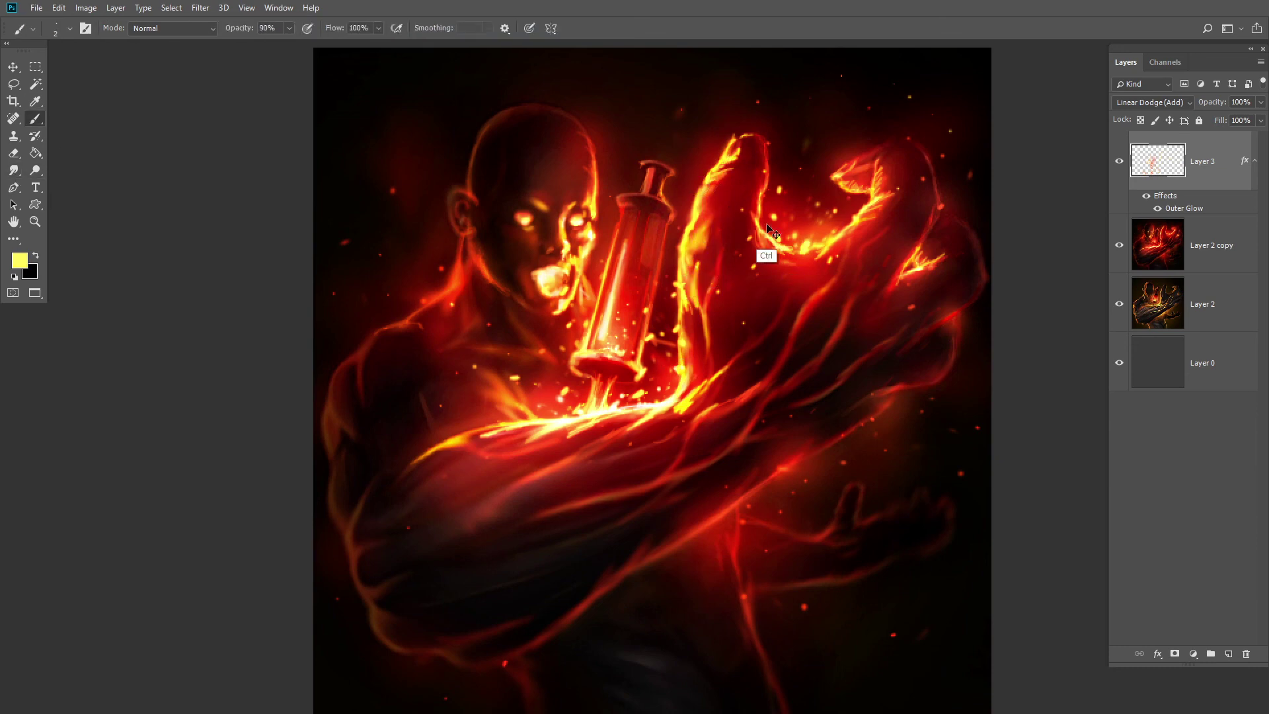
pyautogui.click(414, 268)
# Paint light orange-yellow streaks across the forearm below the wrist at size 2 and 90% opacity, ready for smudging.
pyautogui.keyDown('alt'); pyautogui.click(676, 416); pyautogui.keyUp('alt')
pyautogui.moveTo(711, 413); pyautogui.dragTo(674, 442)
pyautogui.moveTo(691, 429)
pyautogui.mouseDown()
pyautogui.moveTo(621, 466)
pyautogui.moveTo(694, 427)
pyautogui.mouseUp()
pyautogui.click(13, 171)
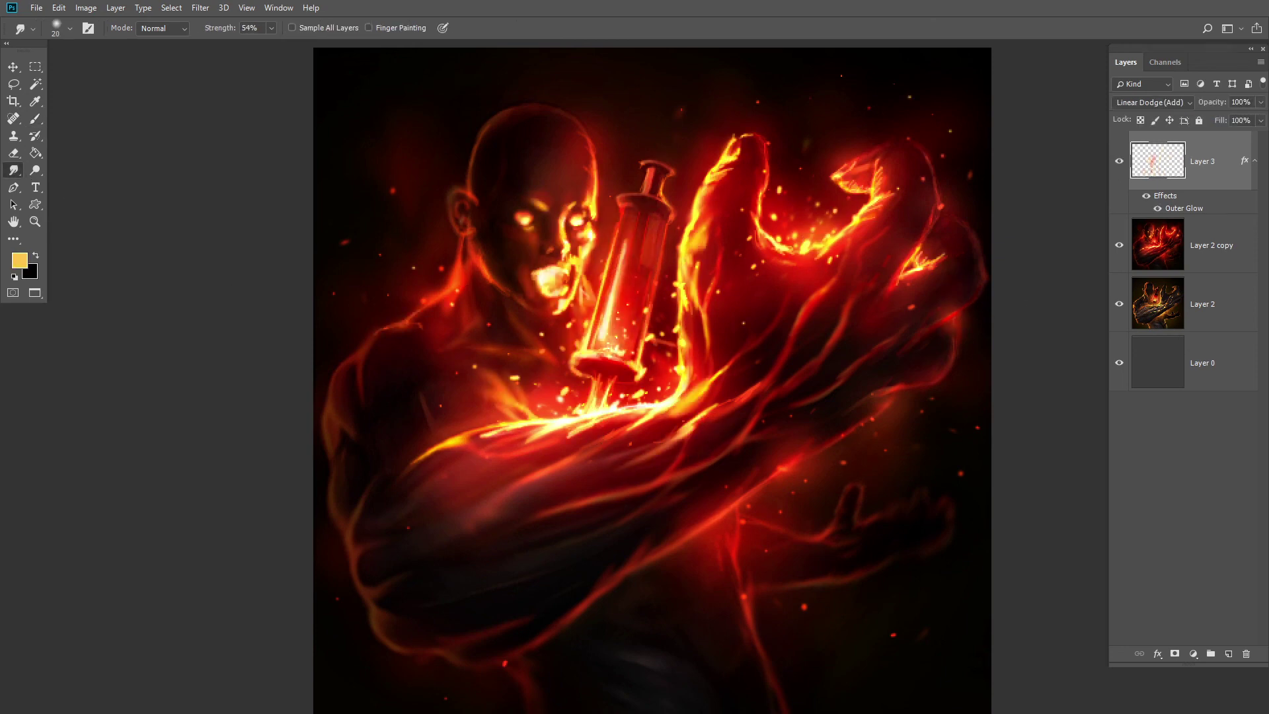
# Brush soft glow over the thumb, fingers and palm with a size 35 brush at 10% opacity.
pyautogui.click(42, 121)
pyautogui.press(']')
pyautogui.press(']')
pyautogui.press(']')
pyautogui.press(']')
pyautogui.press(']')
pyautogui.press(']')
pyautogui.press('1')
pyautogui.moveTo(719, 201)
pyautogui.mouseDown()
pyautogui.moveTo(703, 210)
pyautogui.moveTo(710, 256)
pyautogui.moveTo(722, 199)
pyautogui.mouseUp()
pyautogui.moveTo(891, 154); pyautogui.dragTo(915, 209)
pyautogui.moveTo(879, 225); pyautogui.dragTo(856, 244)
pyautogui.moveTo(767, 278)
pyautogui.mouseDown()
pyautogui.moveTo(700, 323)
pyautogui.moveTo(596, 430)
pyautogui.moveTo(498, 439)
pyautogui.moveTo(566, 428)
pyautogui.moveTo(690, 341)
pyautogui.moveTo(728, 218)
pyautogui.mouseUp()
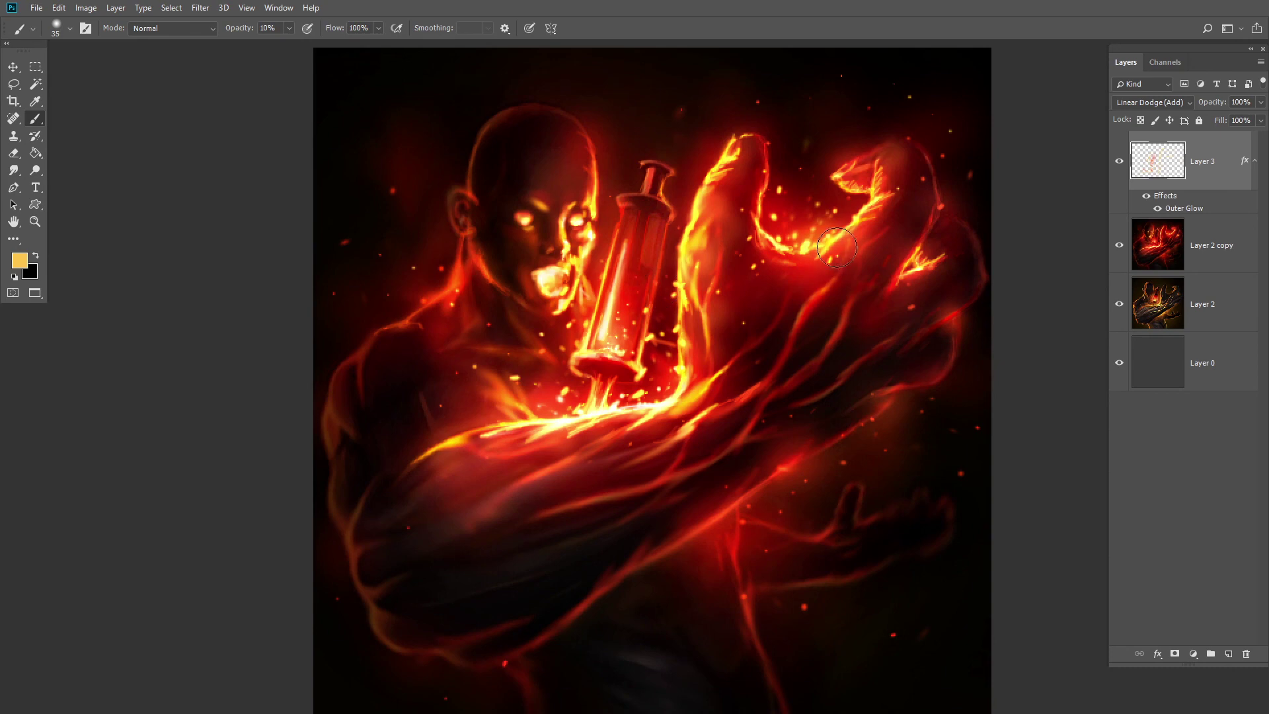
# Spread soft glow from the wrist along the forearm and thumb at 10% opacity using sampled yellow and orange.
pyautogui.keyDown('alt'); pyautogui.click(683, 345); pyautogui.keyUp('alt')
pyautogui.moveTo(683, 345)
pyautogui.mouseDown()
pyautogui.moveTo(701, 238)
pyautogui.moveTo(684, 290)
pyautogui.moveTo(509, 417)
pyautogui.moveTo(485, 405)
pyautogui.mouseUp()
pyautogui.keyDown('alt'); pyautogui.click(690, 367); pyautogui.keyUp('alt')
pyautogui.keyDown('alt'); pyautogui.click(692, 256); pyautogui.keyUp('alt')
pyautogui.keyDown('alt'); pyautogui.click(736, 153); pyautogui.keyUp('alt')
pyautogui.keyDown('alt'); pyautogui.click(724, 209); pyautogui.keyUp('alt')
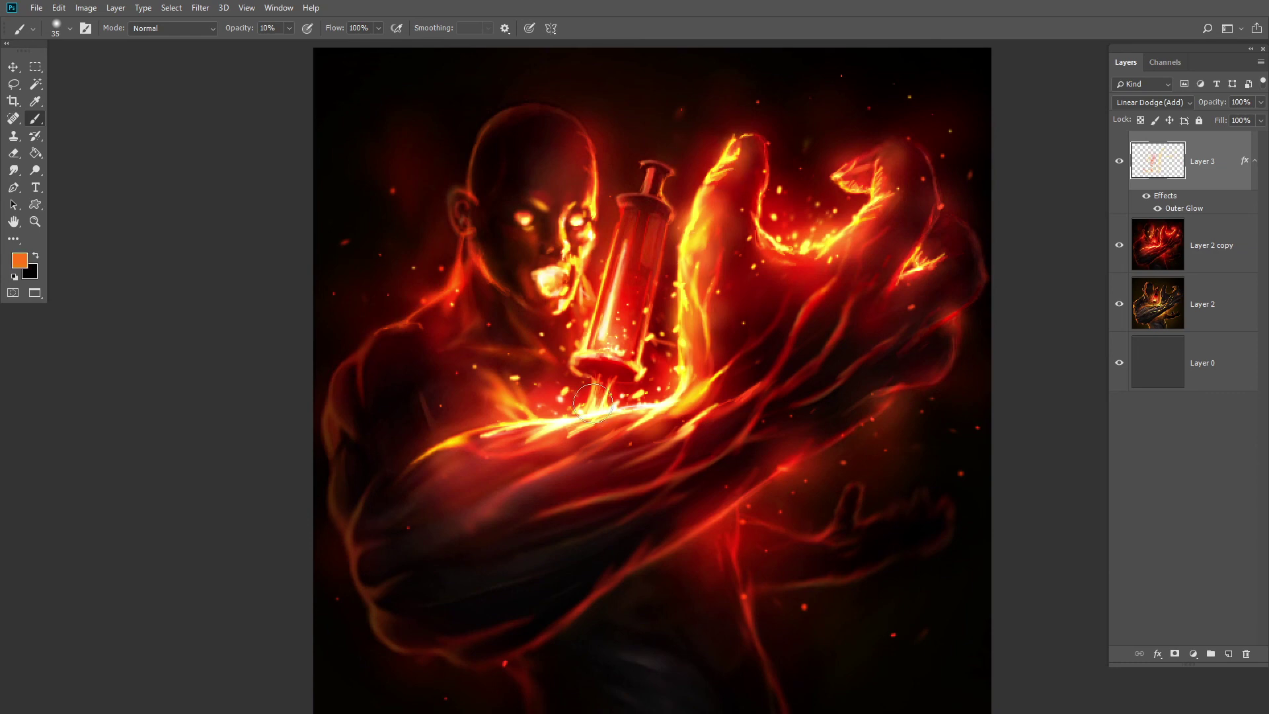
# Review the Outer Glow settings of Layer 3 and accept them.
pyautogui.doubleClick(1245, 158)
pyautogui.click(691, 535)
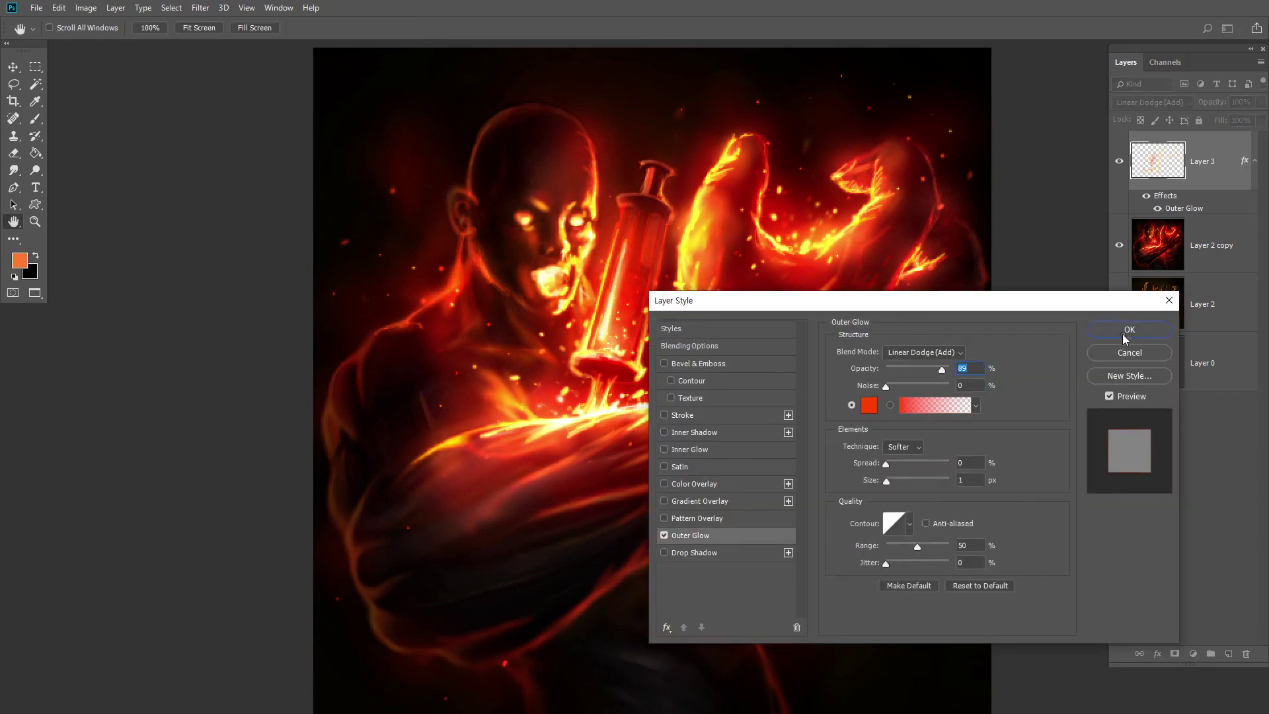
pyautogui.click(1124, 330)
# Try a large soft orange glow over the syringe base with a size 90 brush at 20% opacity, and undo it.
pyautogui.press(']')
pyautogui.press(']')
pyautogui.press(']')
pyautogui.press(']')
pyautogui.press(']')
pyautogui.press(']')
pyautogui.press(']')
pyautogui.click(609, 371)
pyautogui.hotkey('ctrl', 'z')
# Brush soft yellow and orange glow over the wrist and forearm toward the elbow at 10% opacity with sampled colors.
pyautogui.press('1')
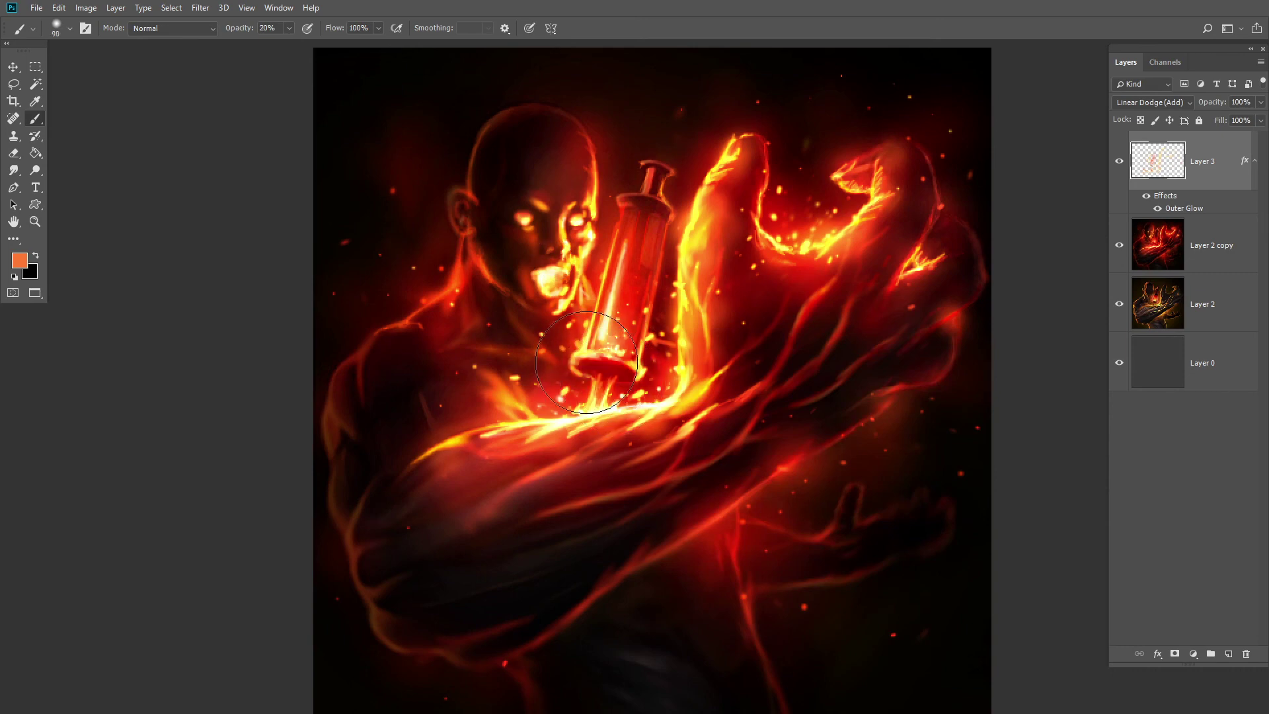
pyautogui.keyDown('alt'); pyautogui.click(694, 369); pyautogui.keyUp('alt')
pyautogui.press('[')
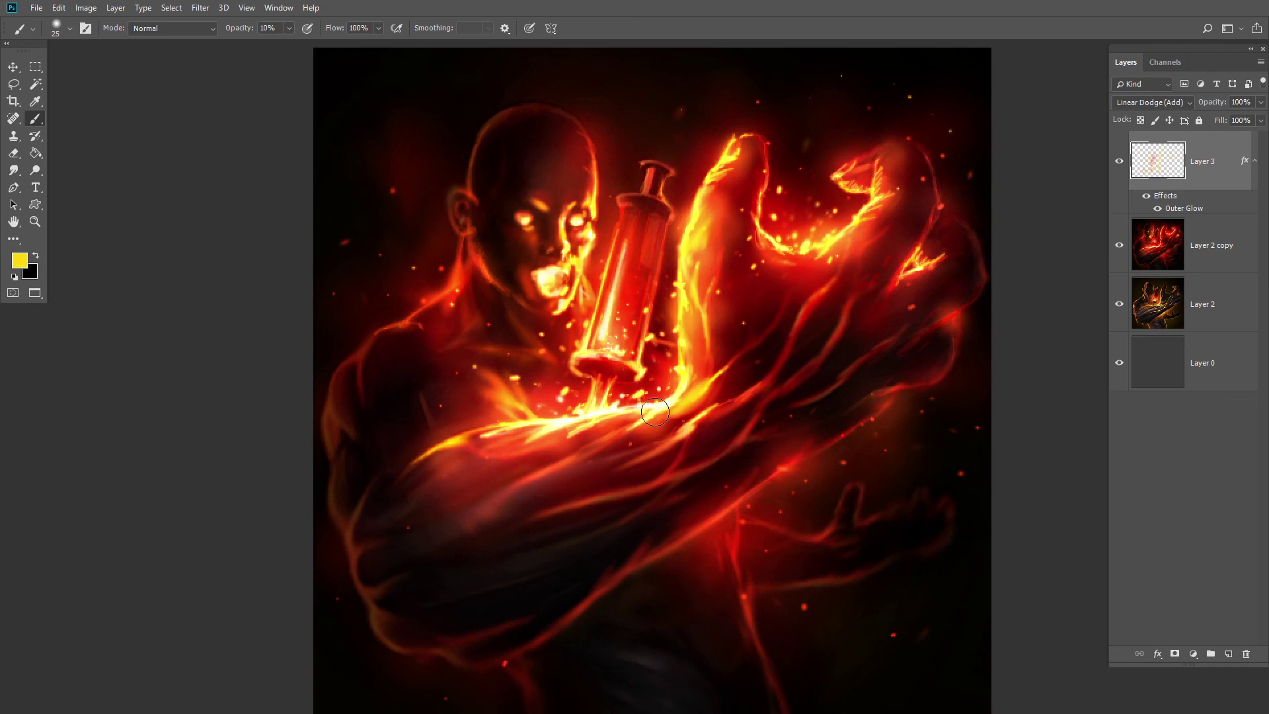
pyautogui.keyDown('alt'); pyautogui.click(511, 458); pyautogui.keyUp('alt')
pyautogui.moveTo(539, 479); pyautogui.dragTo(690, 429)
pyautogui.moveTo(563, 453); pyautogui.dragTo(402, 500)
# Blend the orange glow on the forearm near the elbow with Smudge and erase its edges with a size 150 eraser.
pyautogui.press('e')
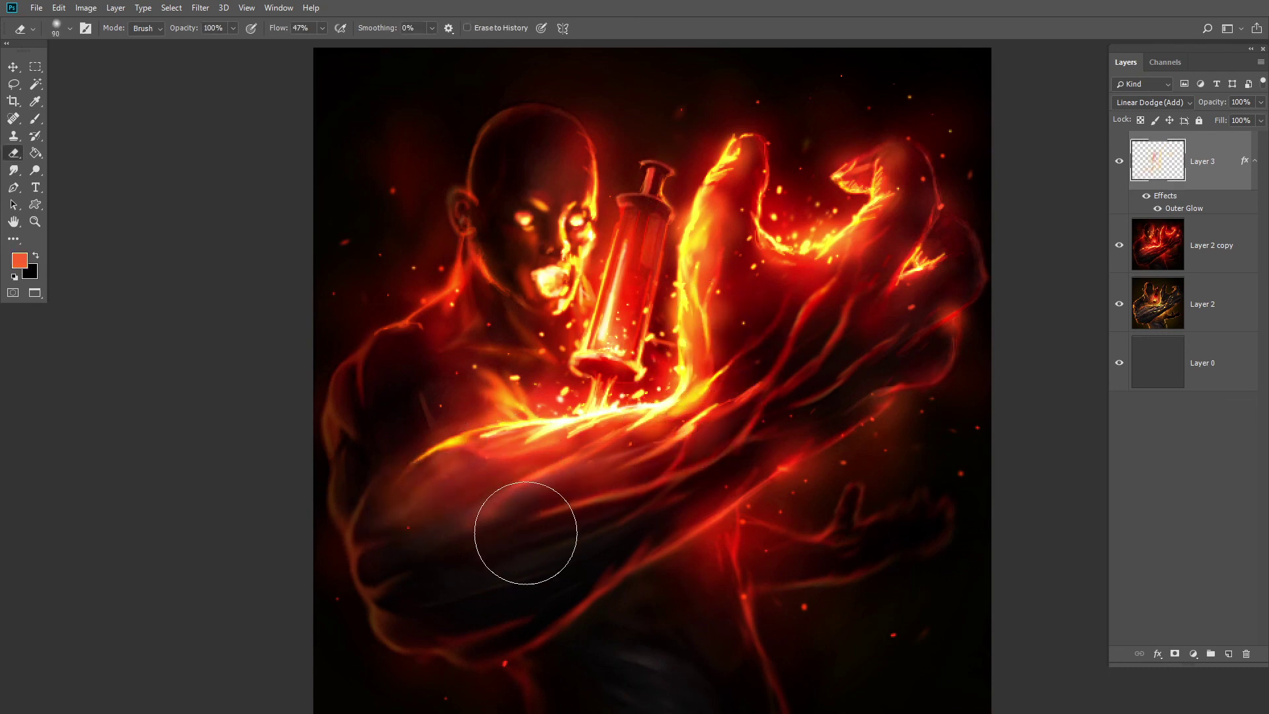
pyautogui.press('r')
pyautogui.press('[')
pyautogui.press('[')
pyautogui.press('[')
pyautogui.press('[')
pyautogui.press('[')
pyautogui.press('[')
pyautogui.press('e')
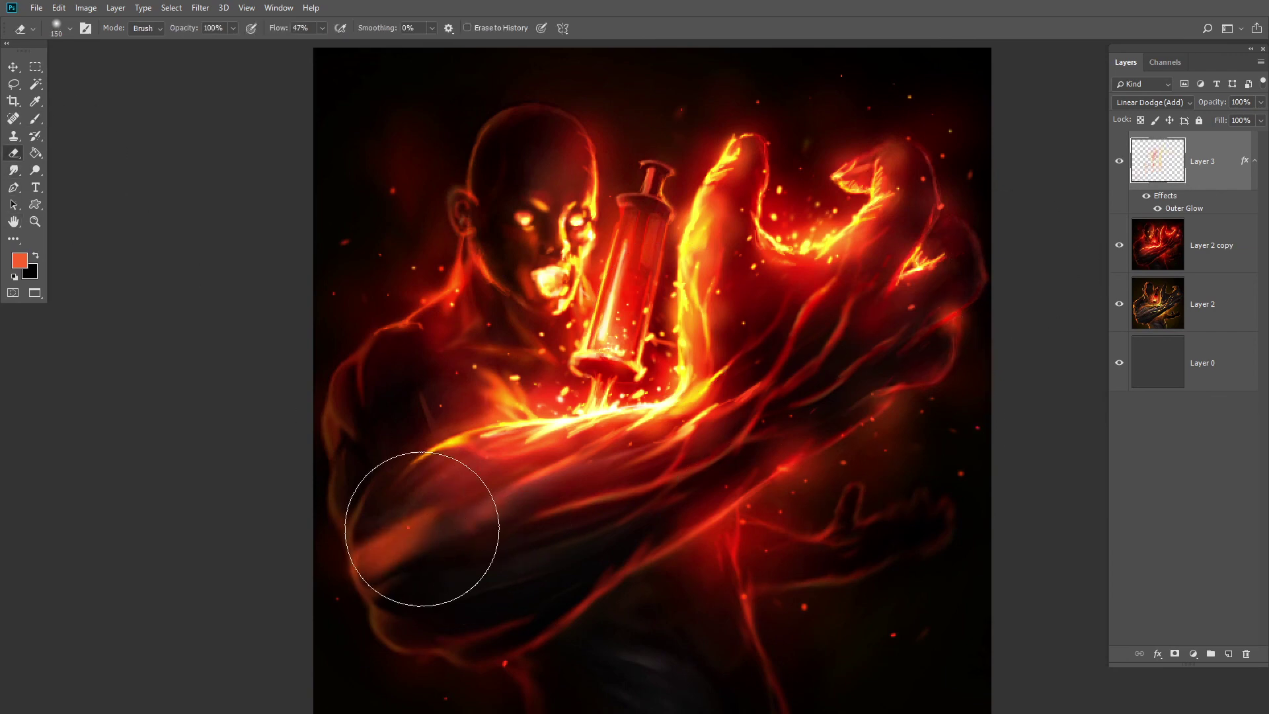
pyautogui.moveTo(380, 582); pyautogui.dragTo(571, 575)
# Brush soft orange onto the lower forearm near the elbow, smudge it along the muscle and erase the excess.
pyautogui.press('b')
pyautogui.moveTo(404, 598)
pyautogui.mouseDown()
pyautogui.moveTo(553, 544)
pyautogui.moveTo(398, 599)
pyautogui.mouseUp()
pyautogui.click(14, 170)
pyautogui.moveTo(520, 576); pyautogui.dragTo(472, 595)
pyautogui.press(']')
pyautogui.press(']')
pyautogui.press(']')
pyautogui.press(']')
pyautogui.moveTo(534, 547)
pyautogui.mouseDown()
pyautogui.moveTo(413, 592)
pyautogui.moveTo(499, 574)
pyautogui.mouseUp()
pyautogui.click(14, 153)
pyautogui.moveTo(463, 615); pyautogui.dragTo(423, 631)
# Brush more orange over the upper forearm and elbow, smudge it and erase the glow spilling past the outer arm.
pyautogui.click(35, 119)
pyautogui.moveTo(486, 457)
pyautogui.mouseDown()
pyautogui.moveTo(402, 504)
pyautogui.moveTo(387, 479)
pyautogui.mouseUp()
pyautogui.click(14, 152)
pyautogui.click(35, 119)
pyautogui.moveTo(361, 560); pyautogui.dragTo(474, 502)
pyautogui.click(14, 171)
pyautogui.moveTo(409, 542); pyautogui.dragTo(357, 583)
pyautogui.click(13, 153)
pyautogui.moveTo(332, 431); pyautogui.dragTo(350, 519)
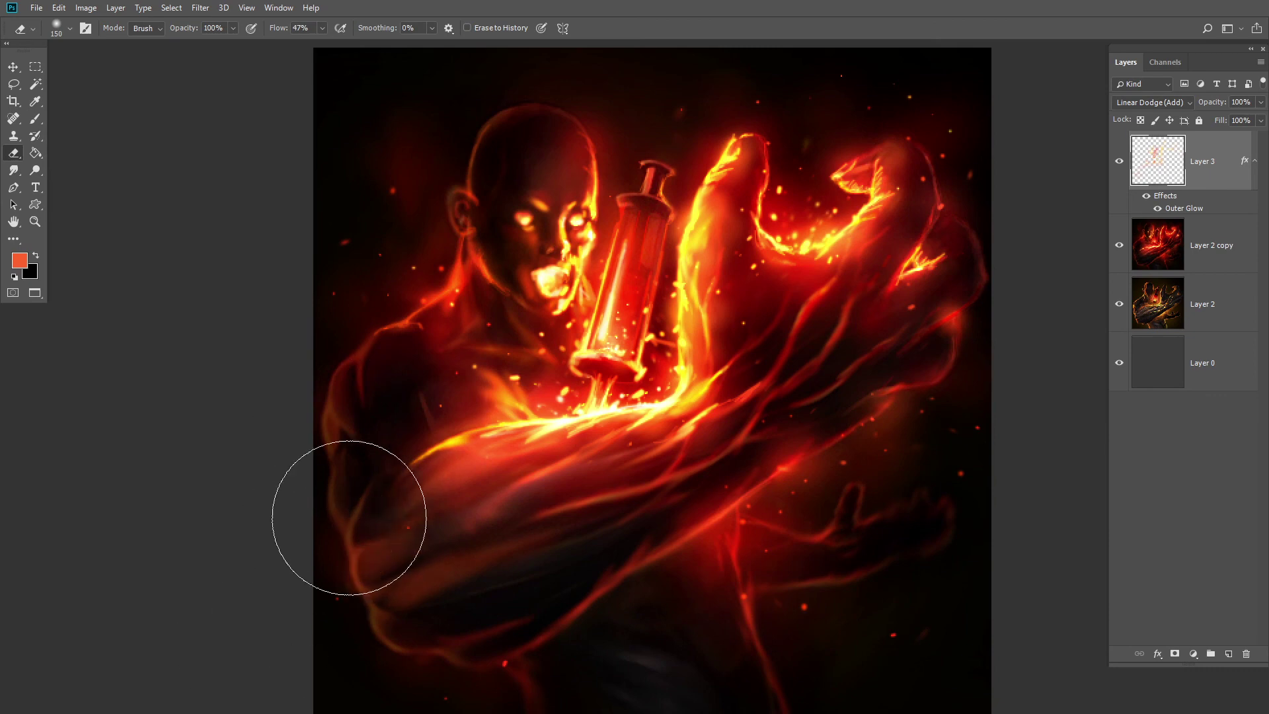
# Brush soft orange glow down the palm beside the thumb with a size 70 brush at 10% opacity.
pyautogui.click(35, 119)
pyautogui.moveTo(737, 286); pyautogui.dragTo(734, 359)
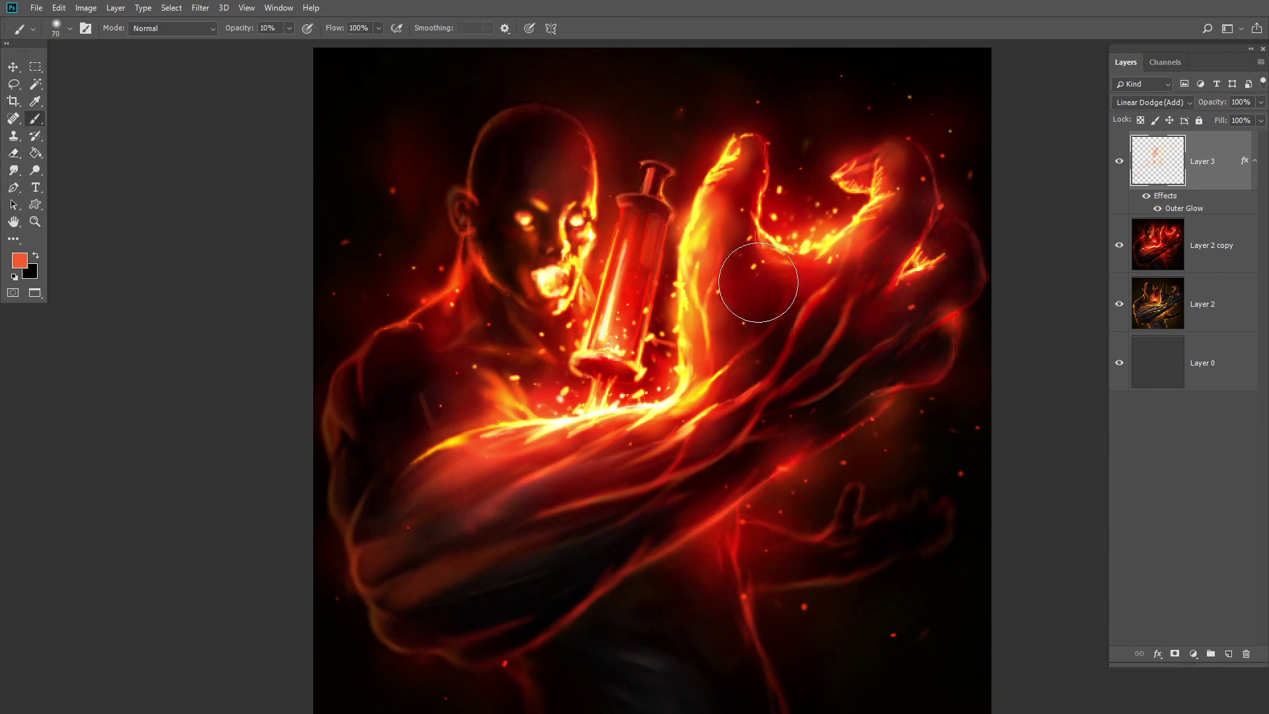
pyautogui.press('[')
pyautogui.press('[')
pyautogui.press('[')
pyautogui.press('[')
pyautogui.press('[')
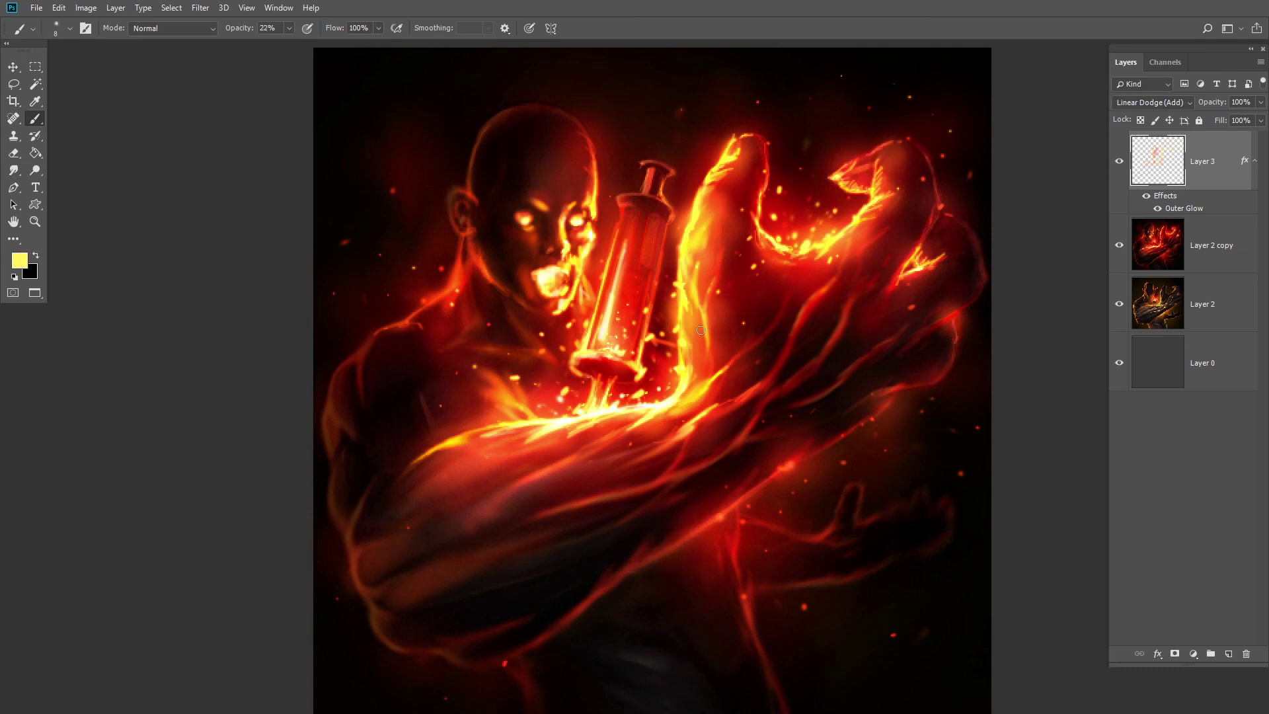
# Dab soft glow along the forearm's lower edge and the heel of the hand at 10% opacity, using sampled red.
pyautogui.press(']')
pyautogui.press(']')
pyautogui.press(']')
pyautogui.press(']')
pyautogui.press(']')
pyautogui.press(']')
pyautogui.press(']')
pyautogui.click(781, 472)
pyautogui.hotkey('ctrl', 'z')
pyautogui.press('1')
pyautogui.click(734, 518)
pyautogui.keyDown('alt'); pyautogui.click(940, 336); pyautogui.keyUp('alt')
pyautogui.click(892, 394)
# Apply a slight Hue/Saturation adjustment to Layer 2 copy.
pyautogui.hotkey('alt', '[')
pyautogui.hotkey('ctrl', 'u')
pyautogui.press('Up')
pyautogui.press('Up')
pyautogui.press('Up')
pyautogui.press('Return')
# Enlarge the brush to size 600 and add a new layer above Layer 3 in Linear Dodge (Add) mode.
pyautogui.press('z')
pyautogui.keyDown('alt'); pyautogui.click(710, 309); pyautogui.keyUp('alt')
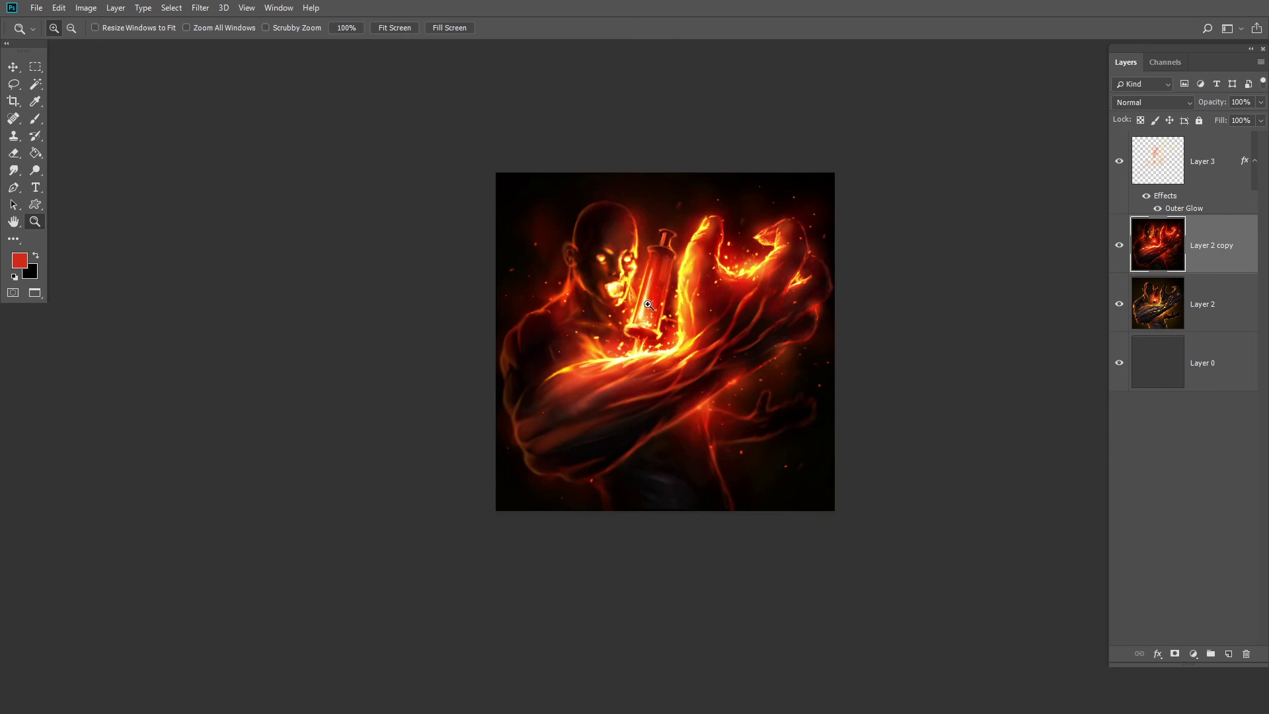
pyautogui.press('b')
pyautogui.press(']')
pyautogui.press(']')
pyautogui.press(']')
pyautogui.press(']')
pyautogui.press(']')
pyautogui.press(']')
pyautogui.press(']')
pyautogui.press(']')
pyautogui.press(']')
pyautogui.press(']')
pyautogui.press(']')
pyautogui.press(']')
pyautogui.press(']')
pyautogui.press(']')
pyautogui.press(']')
pyautogui.press(']')
pyautogui.press(']')
pyautogui.click(1159, 157)
pyautogui.hotkey('ctrl', 'alt', 'shift', 'n')
pyautogui.click(1162, 100)
pyautogui.click(1149, 251)
# Pick a bright red and brush a broad soft glow over the head, syringe and upper background at 10% opacity.
pyautogui.click(20, 260)
pyautogui.click(879, 431)
pyautogui.moveTo(897, 581); pyautogui.dragTo(896, 588)
pyautogui.click(1009, 412)
pyautogui.click(623, 280)
pyautogui.moveTo(624, 280); pyautogui.dragTo(671, 156)
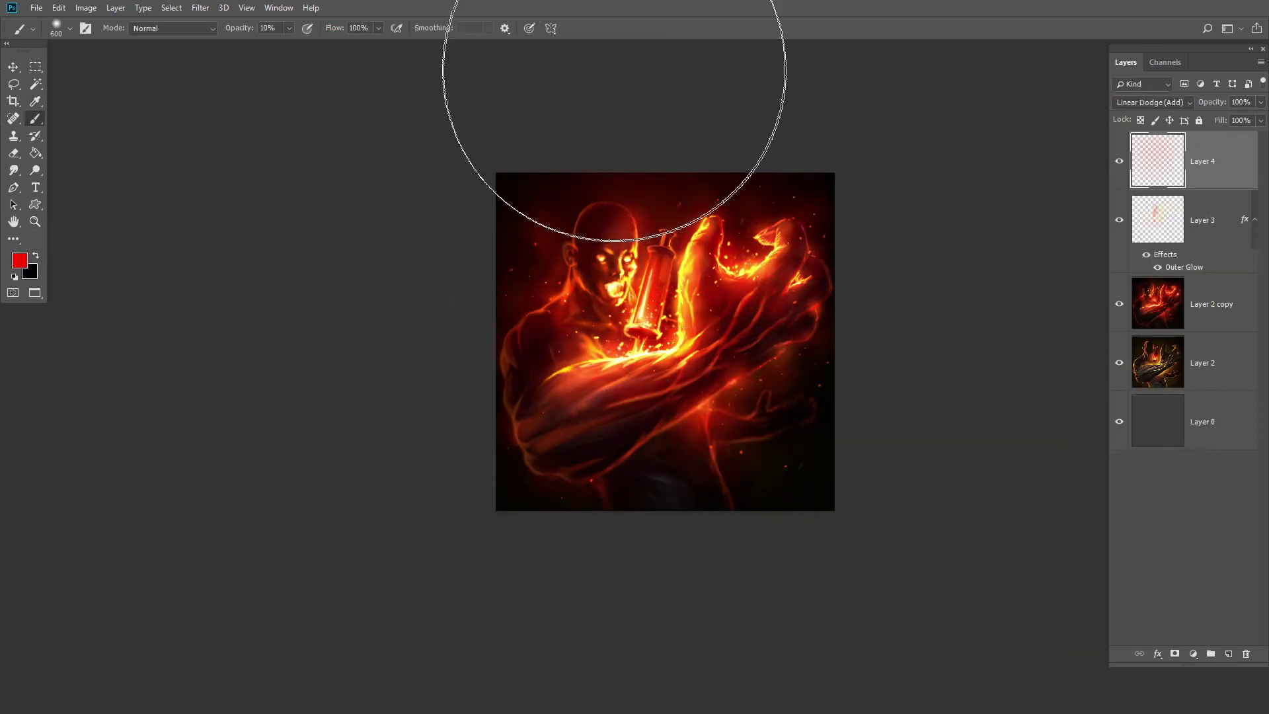
# Reduce the brush size to 90.
pyautogui.press('[')
pyautogui.press('[')
pyautogui.press('[')
pyautogui.press('[')
pyautogui.press('[')
pyautogui.press('[')
pyautogui.press('[')
pyautogui.press('[')
pyautogui.press('[')
pyautogui.press('[')
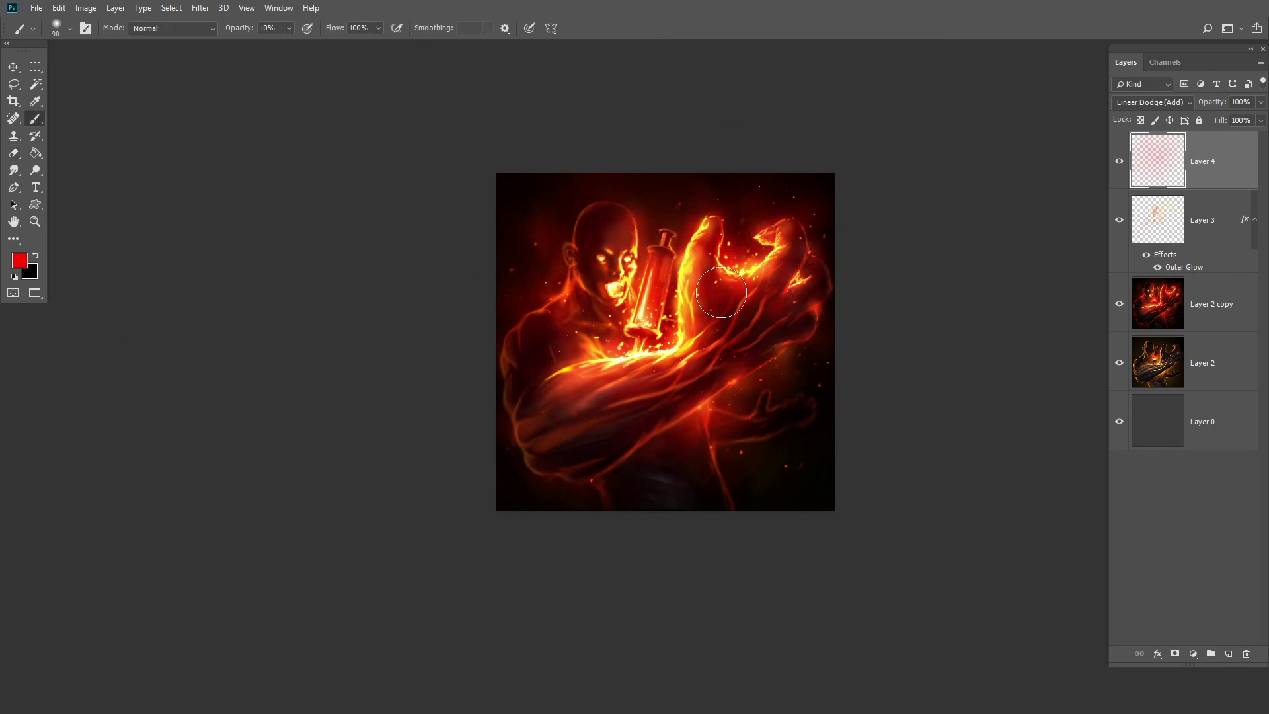
# Duplicate Layer 4, Layer 3 and Layer 2 copy together and merge the duplicates into one layer.
pyautogui.keyDown('shift'); pyautogui.click(1213, 313); pyautogui.keyUp('shift')
pyautogui.hotkey('ctrl', 'j')
pyautogui.click(201, 7)
pyautogui.click(1050, 152)
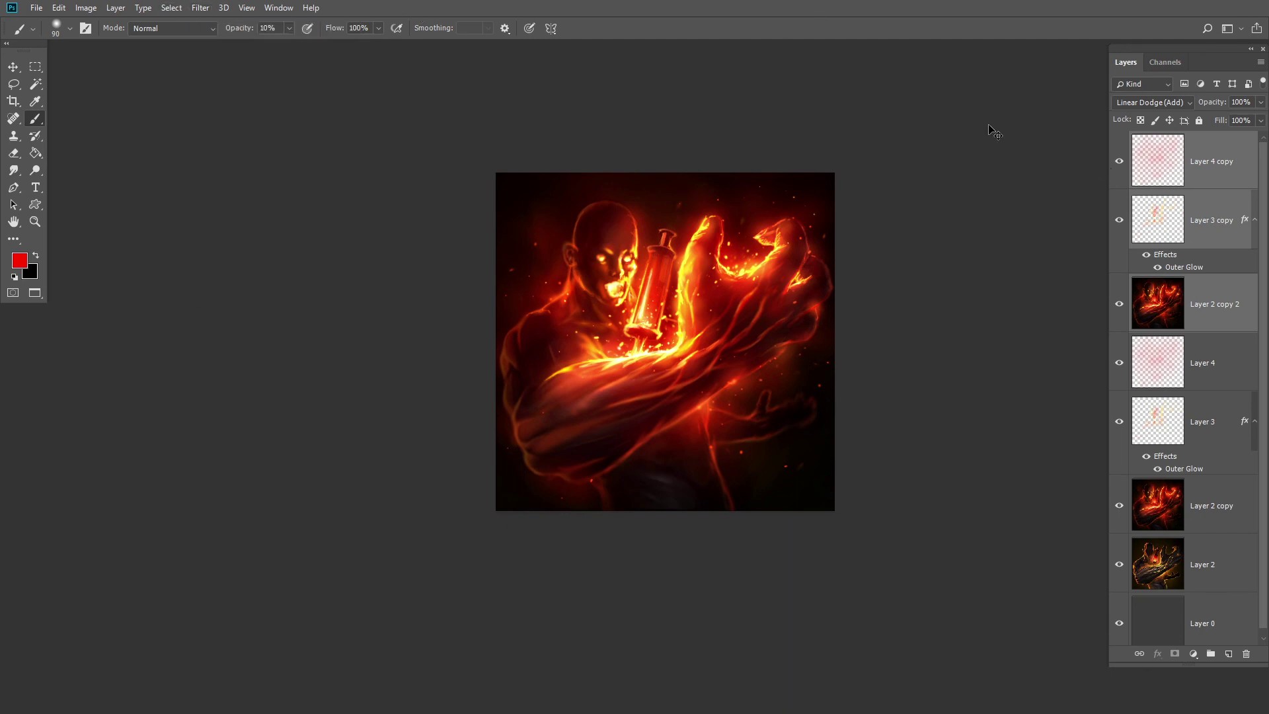
pyautogui.hotkey('ctrl', 'e')
# Sharpen the merged layer with Unsharp Mask at amount 67%, radius 2.2 pixels and threshold 13 levels.
pyautogui.click(200, 7)
pyautogui.click(413, 296)
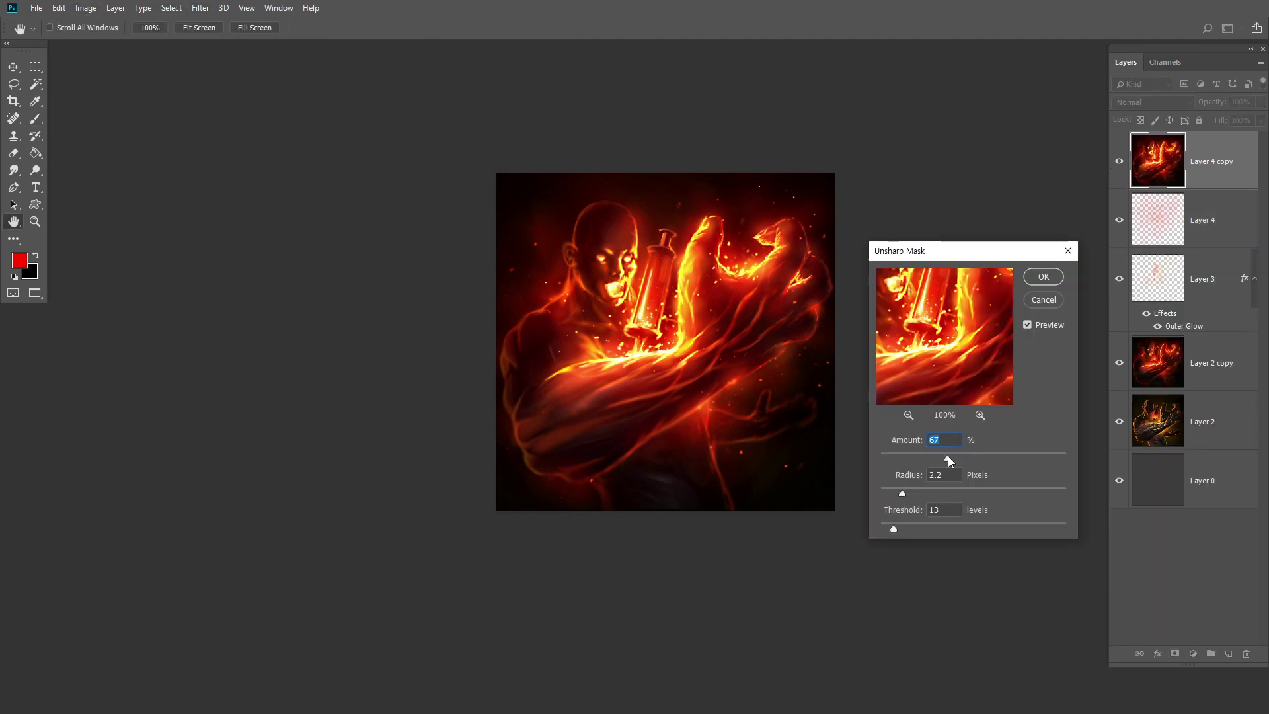
pyautogui.click(1043, 276)
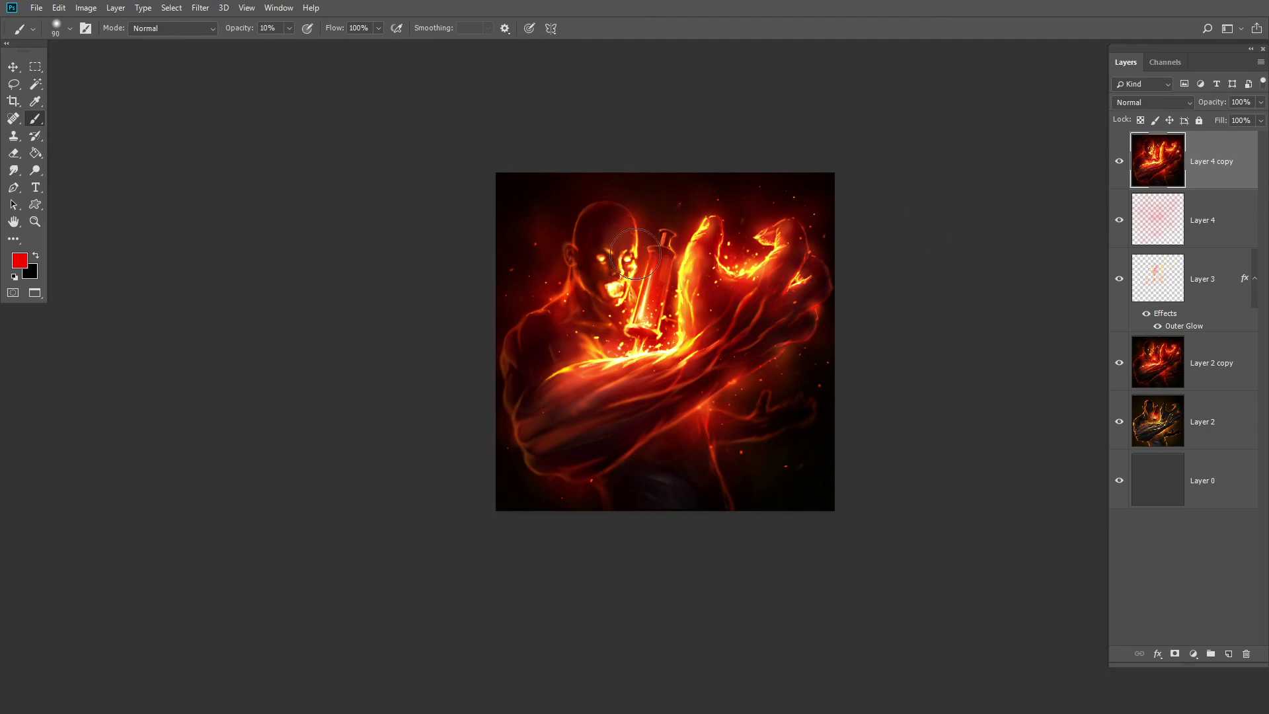
pyautogui.press('z')
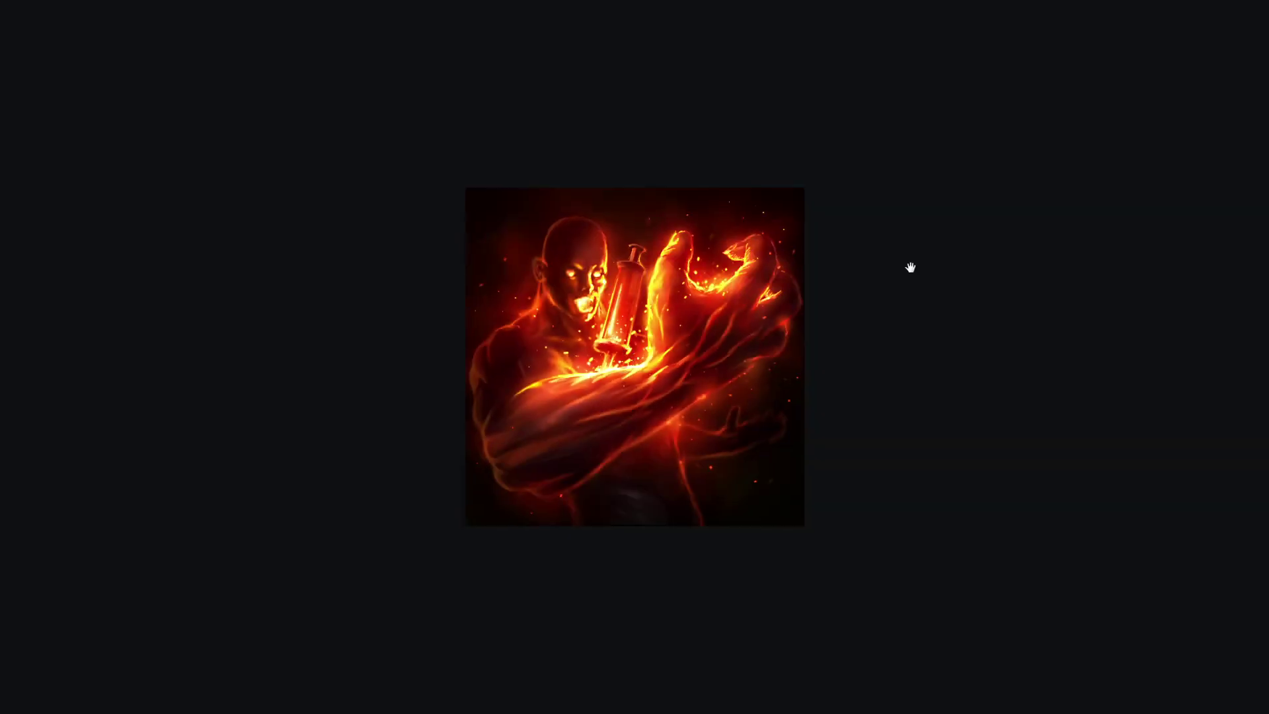